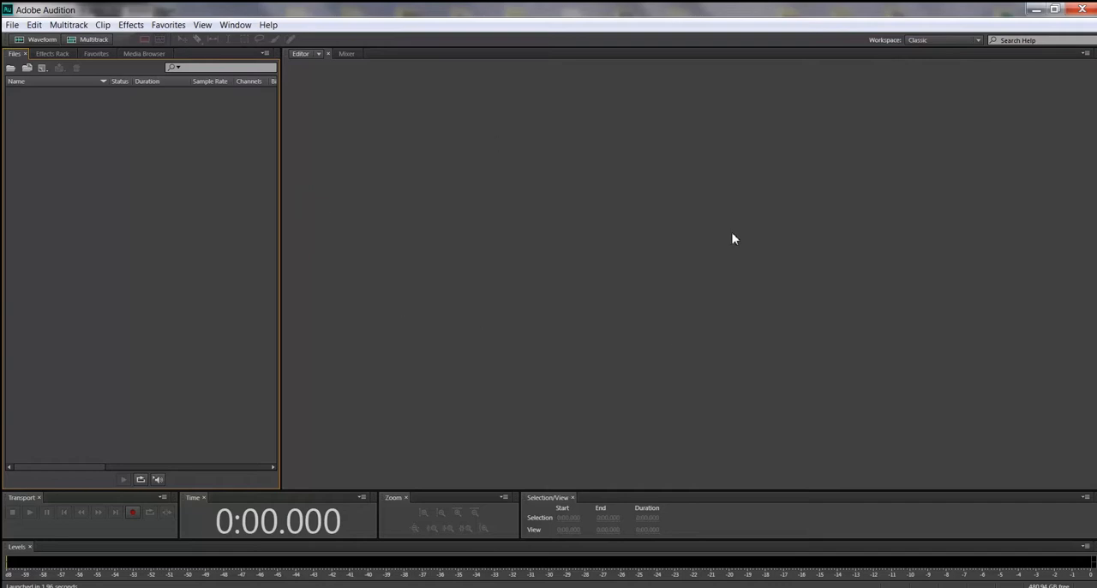
pyautogui.click(302, 63)
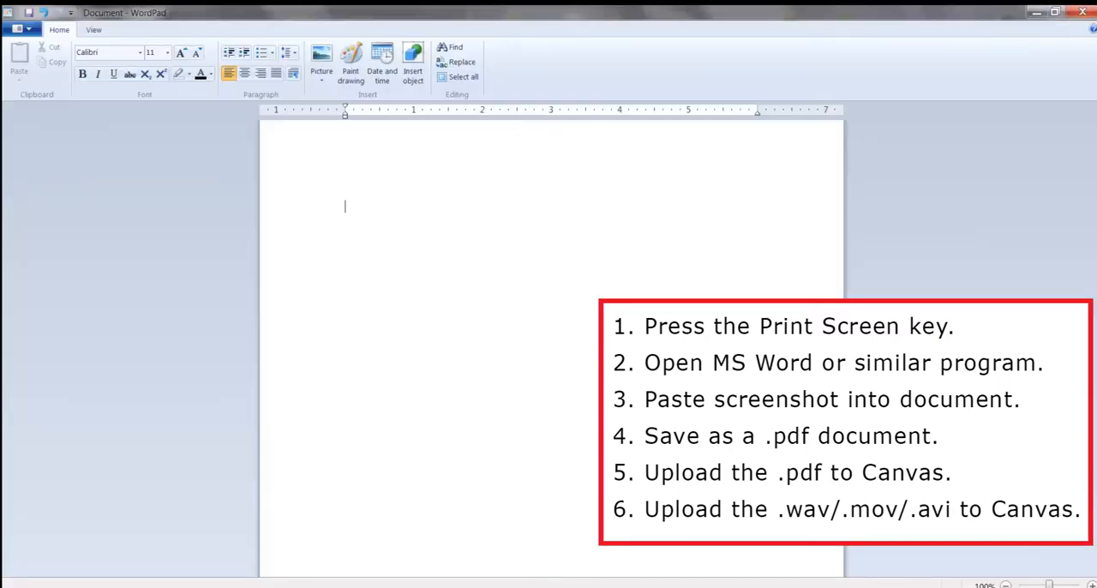
# Step: Paste the captured screenshot into the blank WordPad document
pyautogui.hotkey('ctrl', 'v')
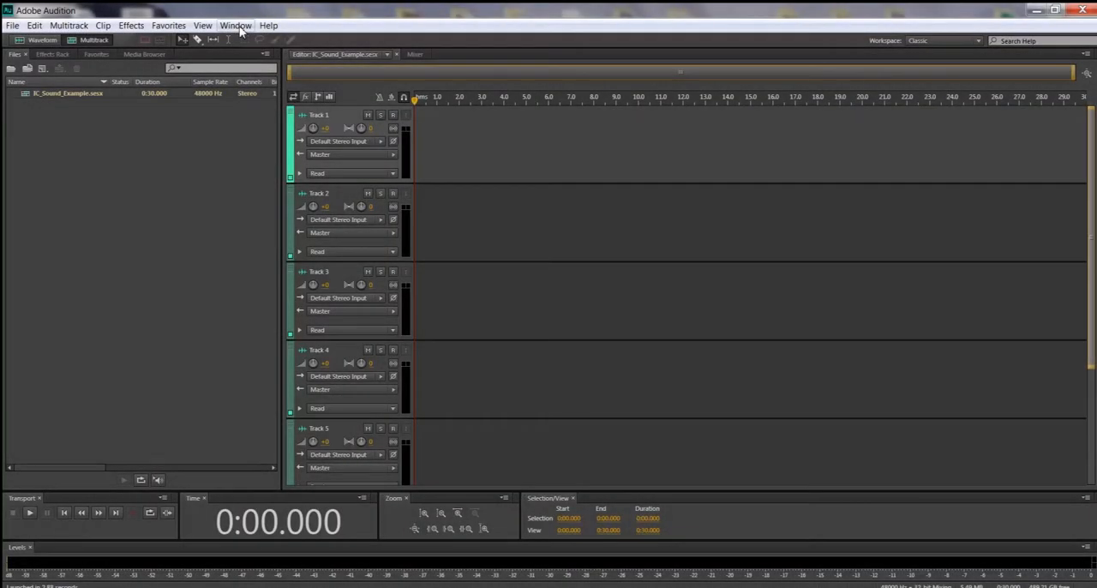
# Step: Switch to Adobe Audition and open the History panel for the IC_Sound_Example session
pyautogui.click(236, 26)
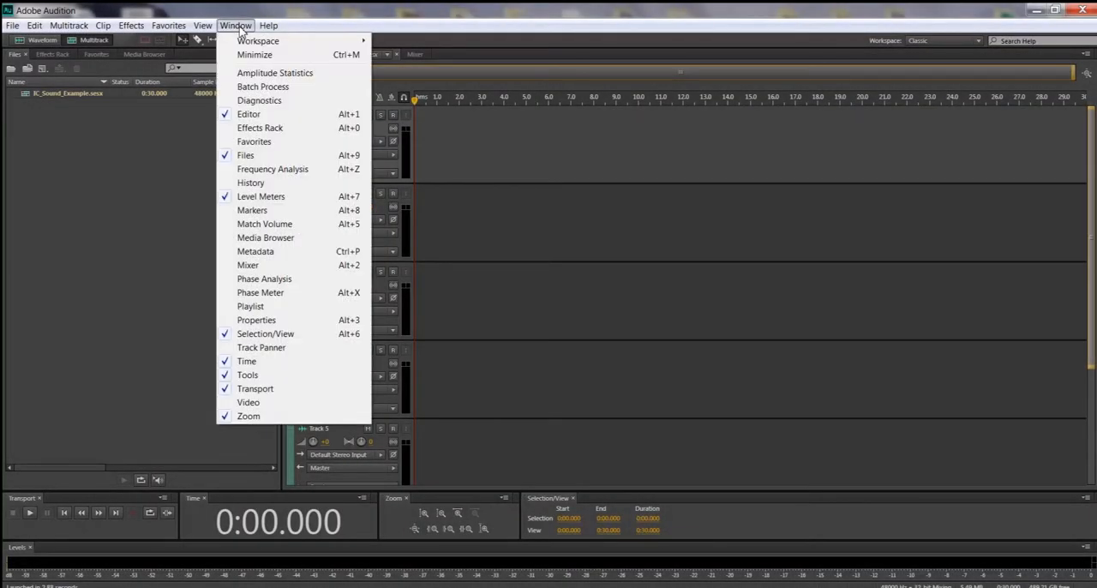
pyautogui.click(251, 183)
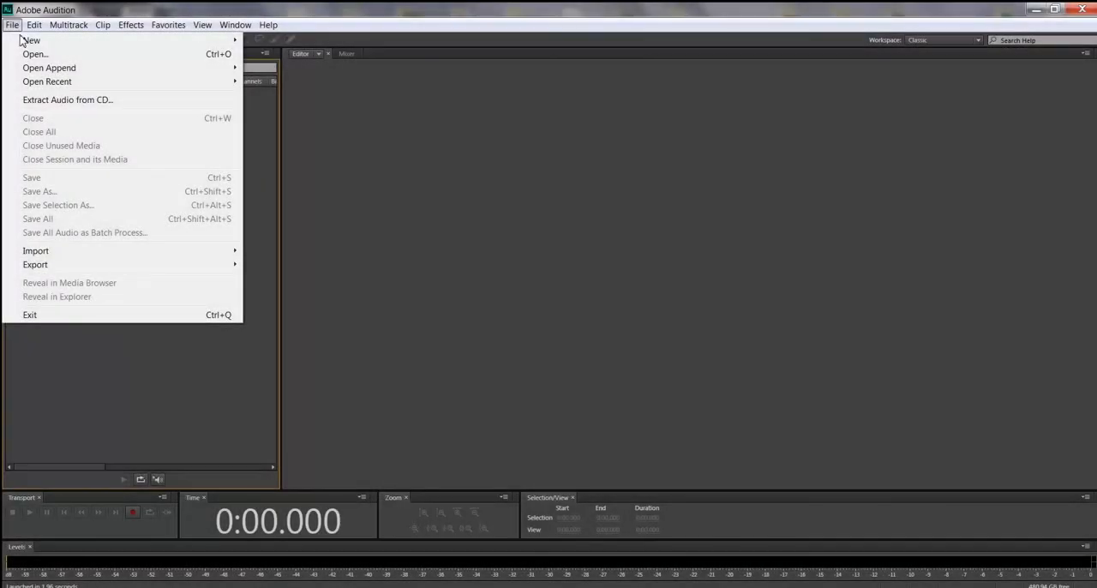
# Step: Start a new multitrack session and name it IC_Sound_Example
pyautogui.moveTo(29, 40)
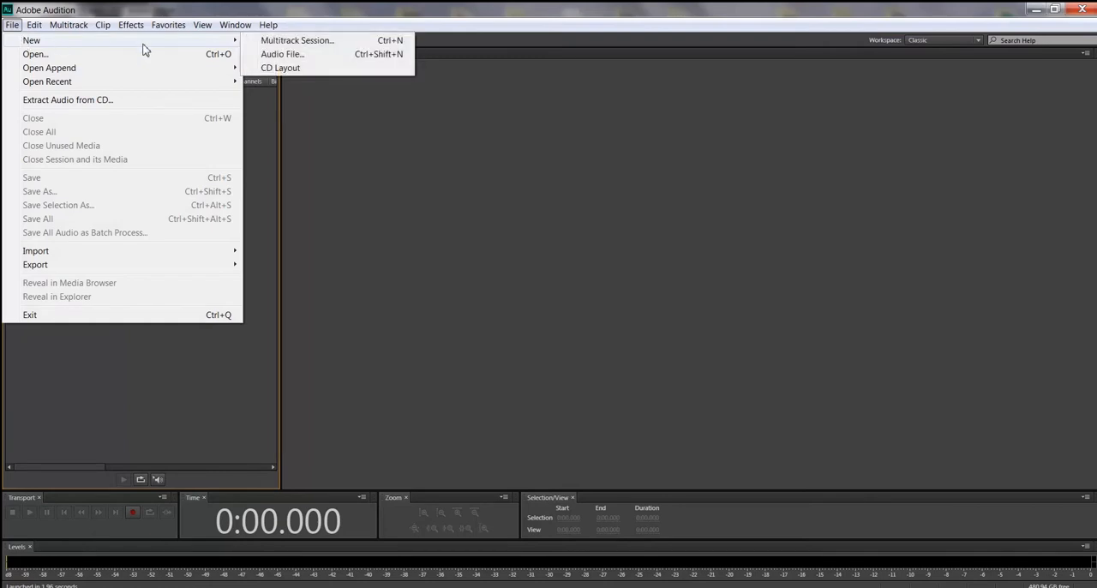
pyautogui.click(287, 41)
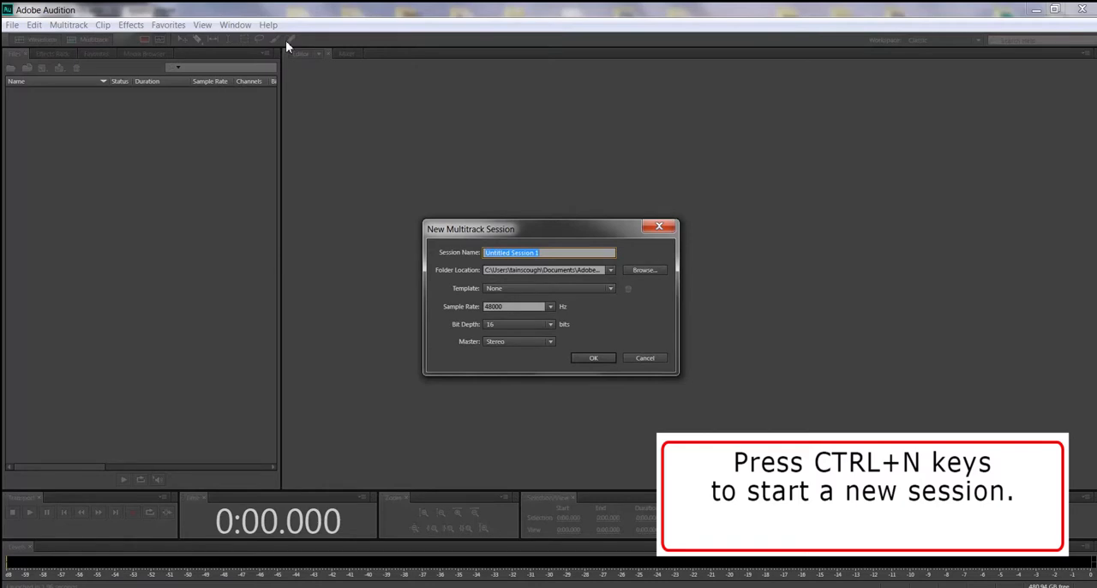
pyautogui.write('IC')
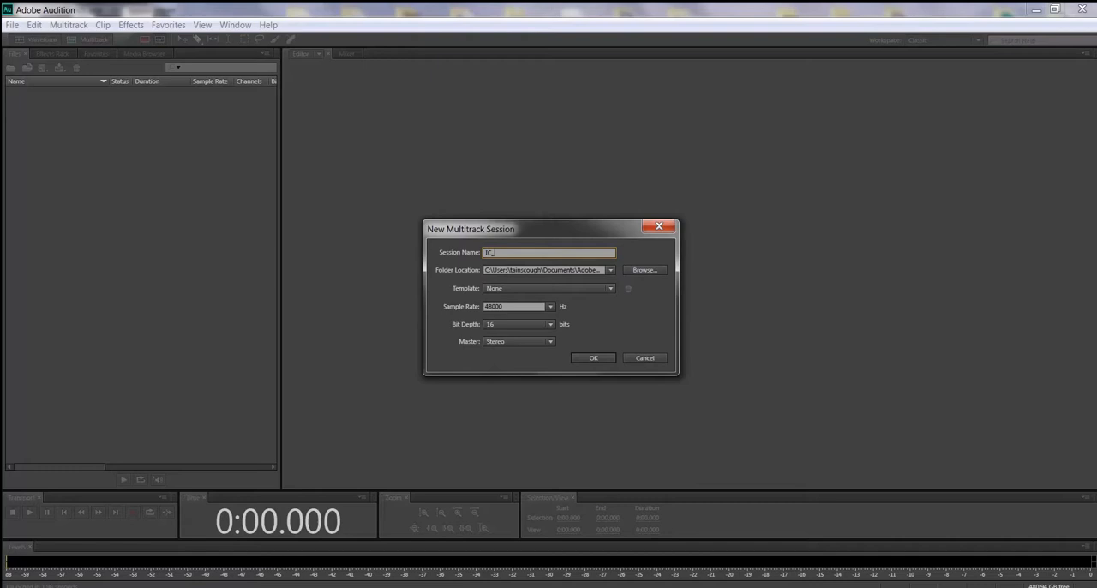
pyautogui.write('_Sound_Example')
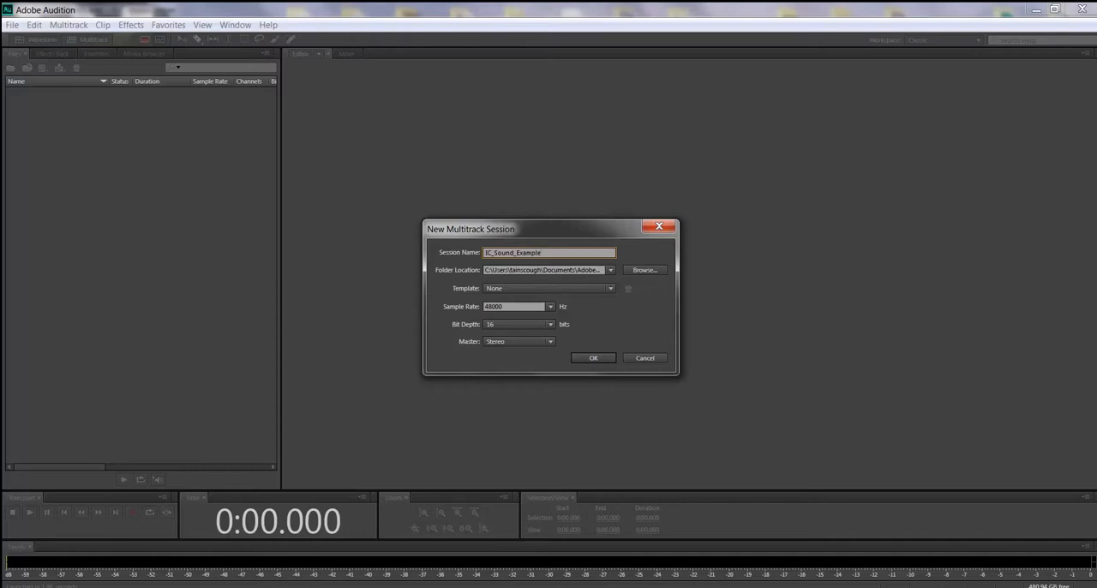
# Step: Set the session's location to the Desktop folder DGM 1110 Assets > 2 Inclass Assignments > Audio, and create the session
pyautogui.click(661, 272)
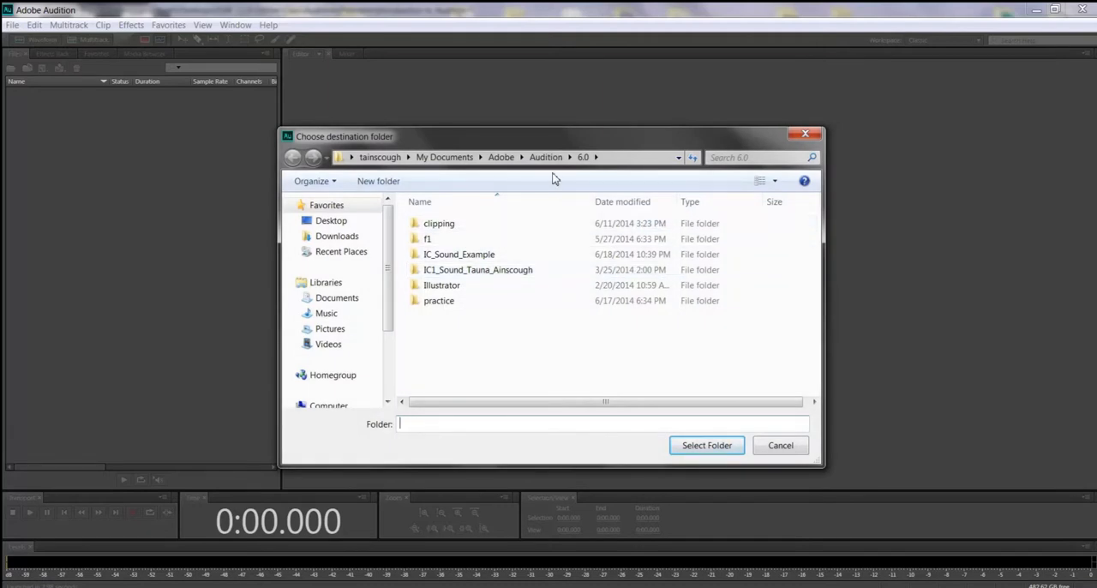
pyautogui.click(345, 224)
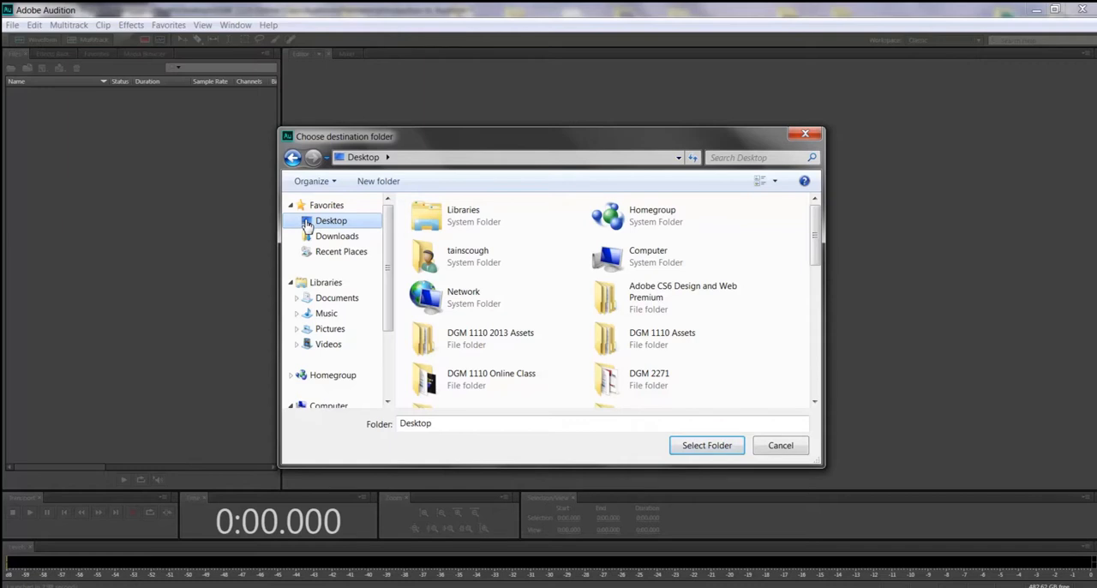
pyautogui.doubleClick(602, 341)
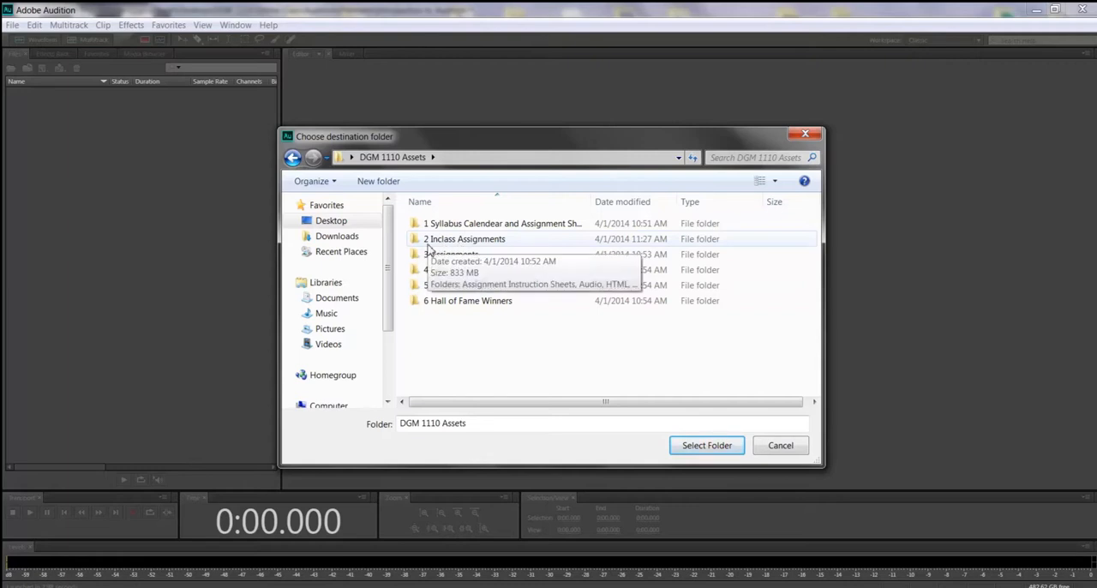
pyautogui.doubleClick(424, 242)
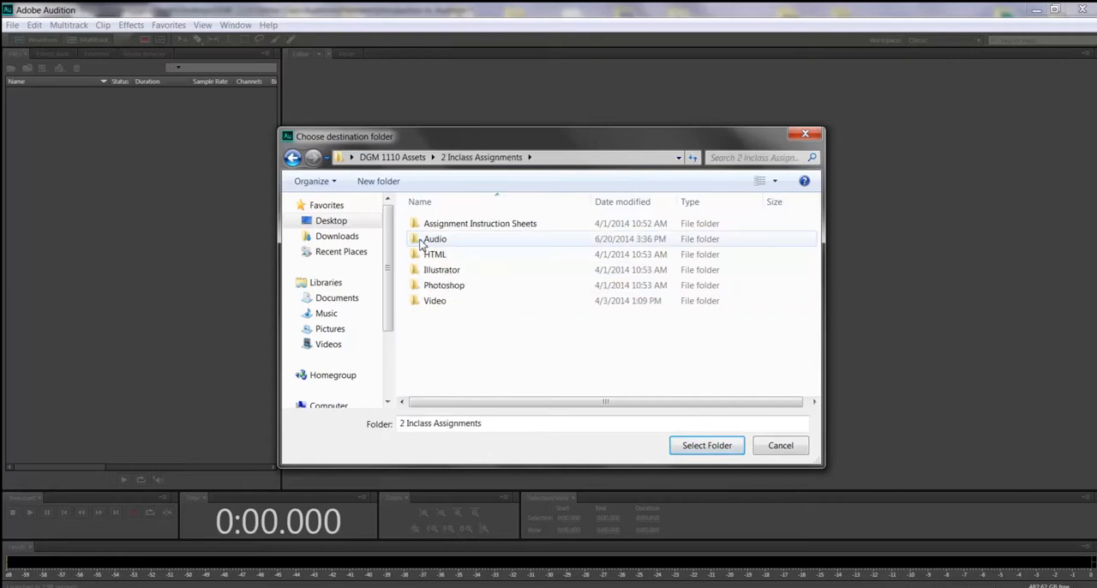
pyautogui.doubleClick(422, 244)
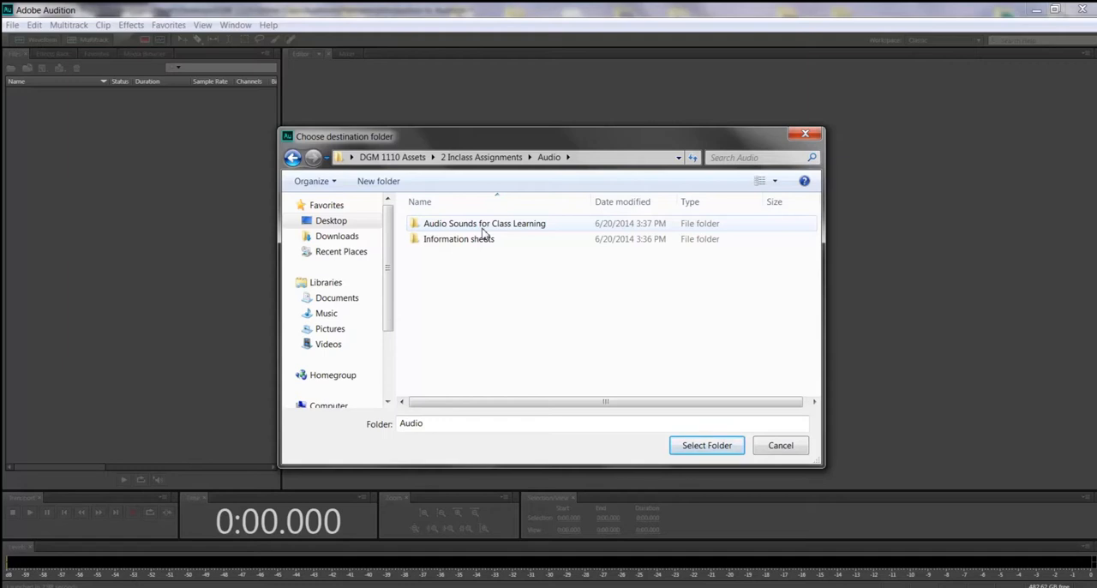
pyautogui.click(693, 449)
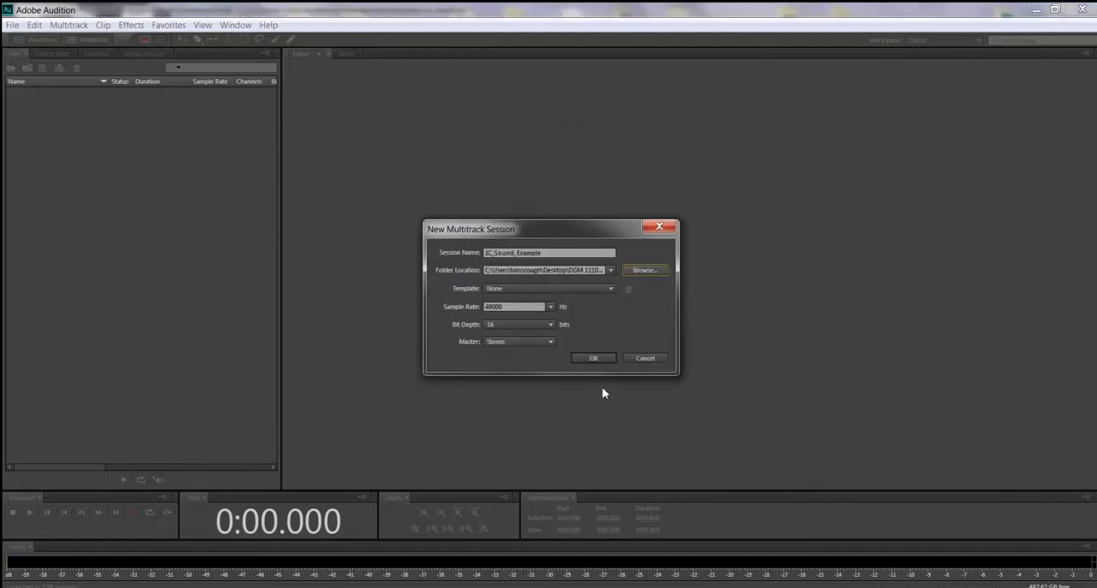
pyautogui.click(595, 359)
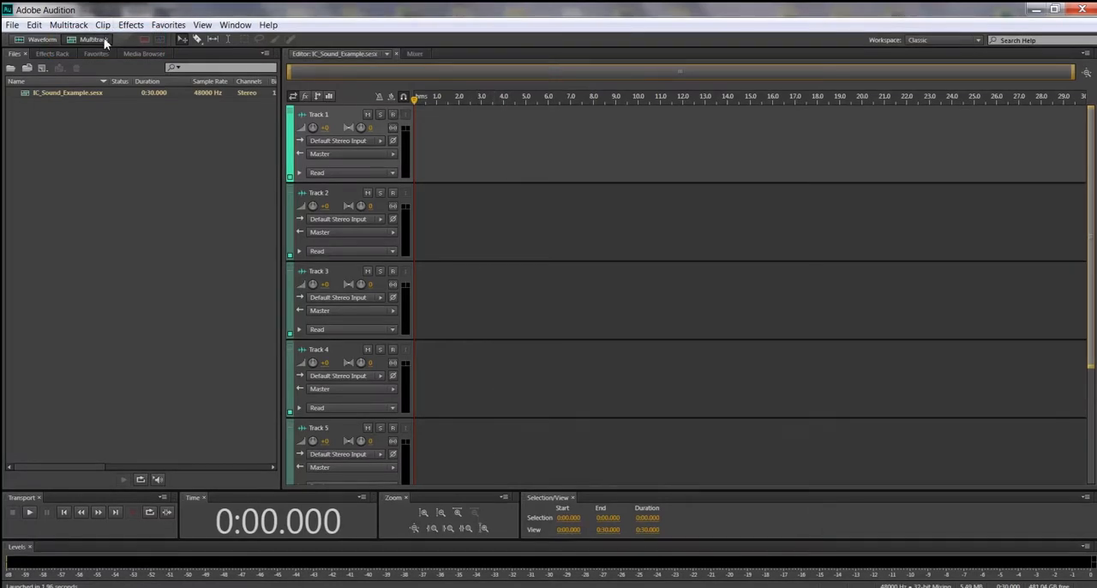
pyautogui.click(48, 39)
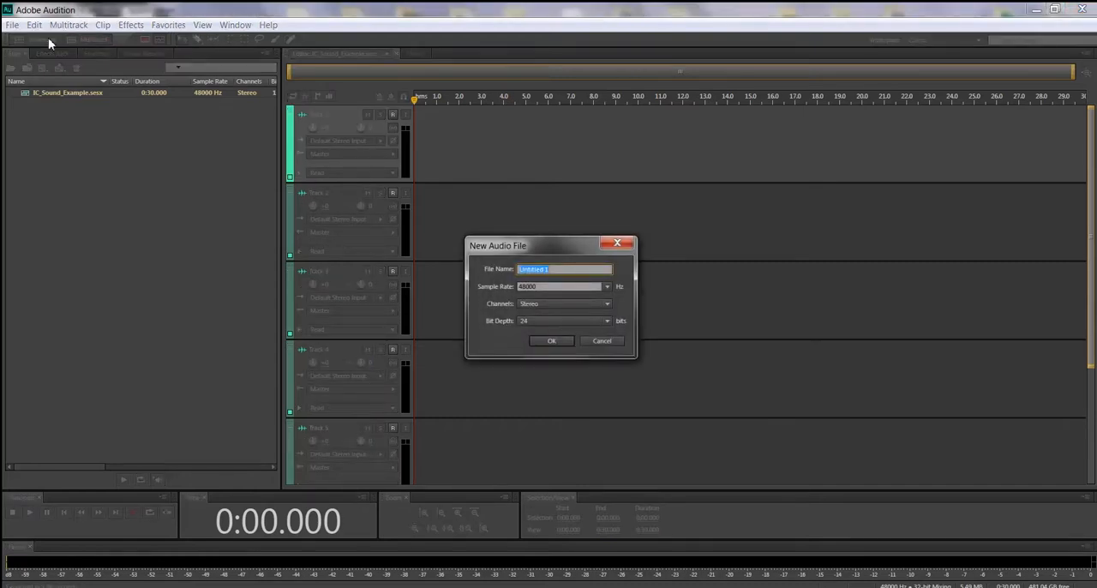
pyautogui.click(603, 341)
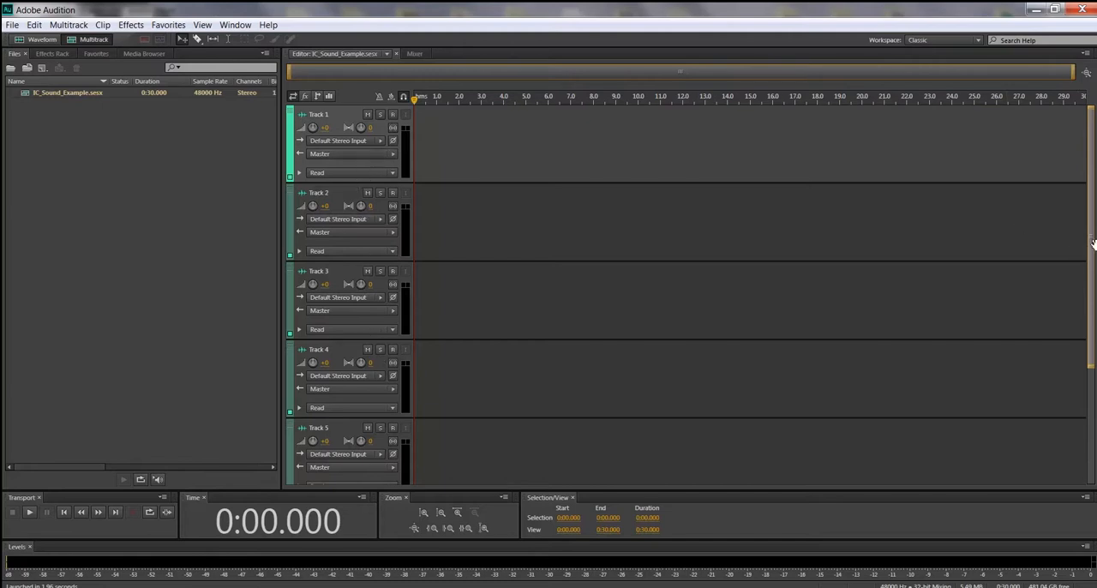
pyautogui.moveTo(1091, 247); pyautogui.dragTo(1093, 219)
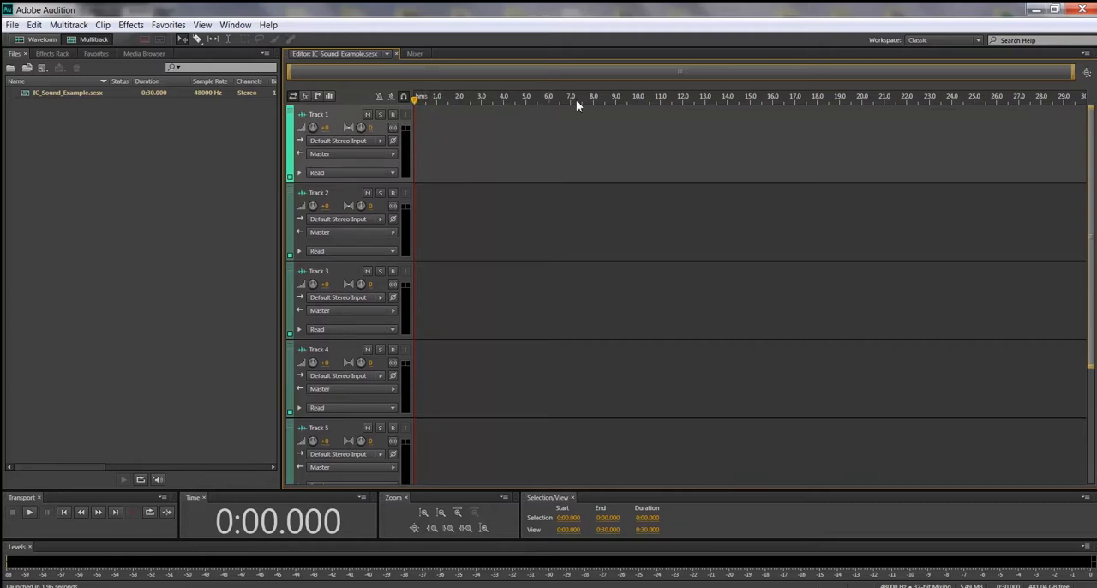
# Step: Try out the Mute, Solo and Arm For Record toggles on Track 1, switching each one back off
pyautogui.click(366, 114)
pyautogui.click(367, 116)
pyautogui.click(380, 119)
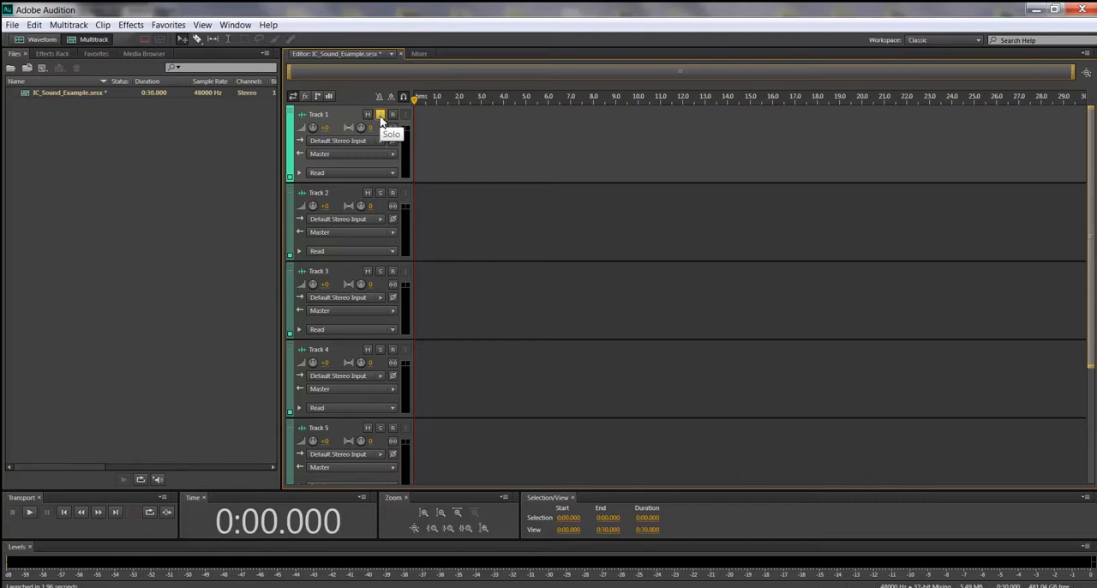
pyautogui.click(392, 115)
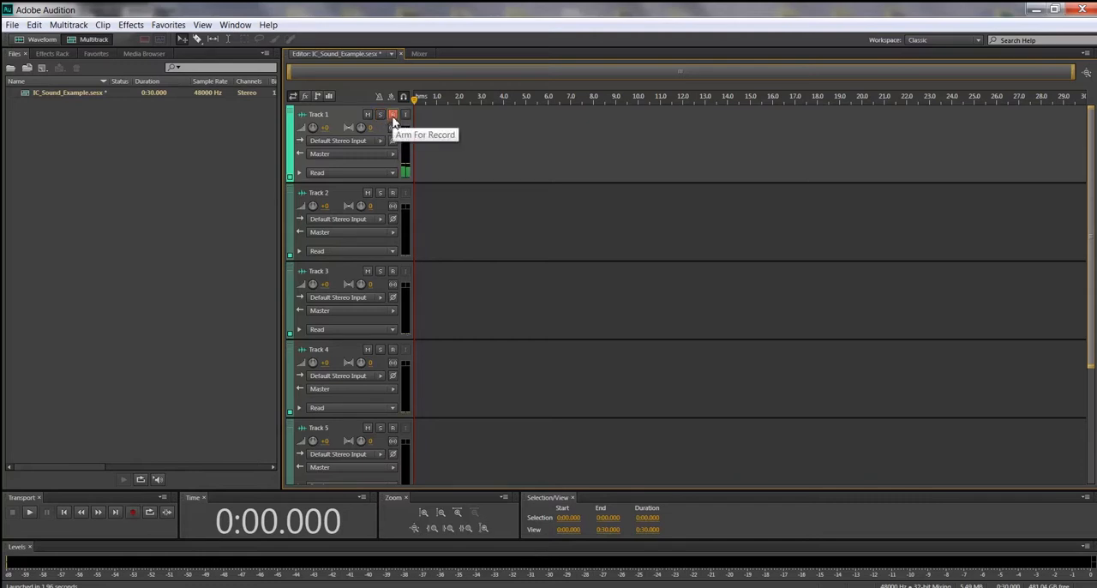
pyautogui.click(392, 119)
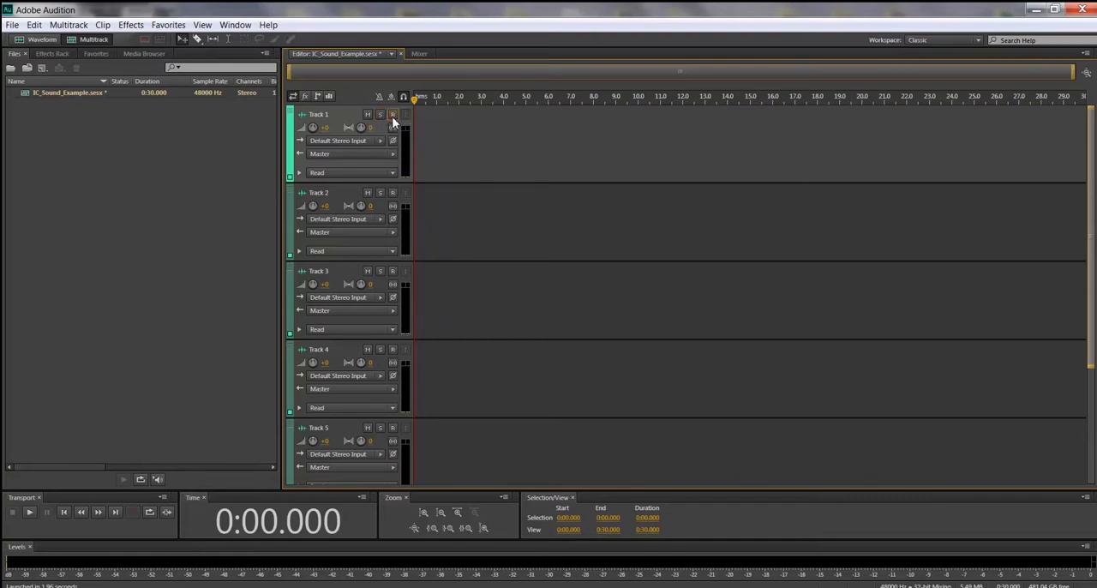
# Step: Try naming Track 1 with the placeholder "Put name in here" and with a ballet music title, and clear the entered text
pyautogui.click(320, 114)
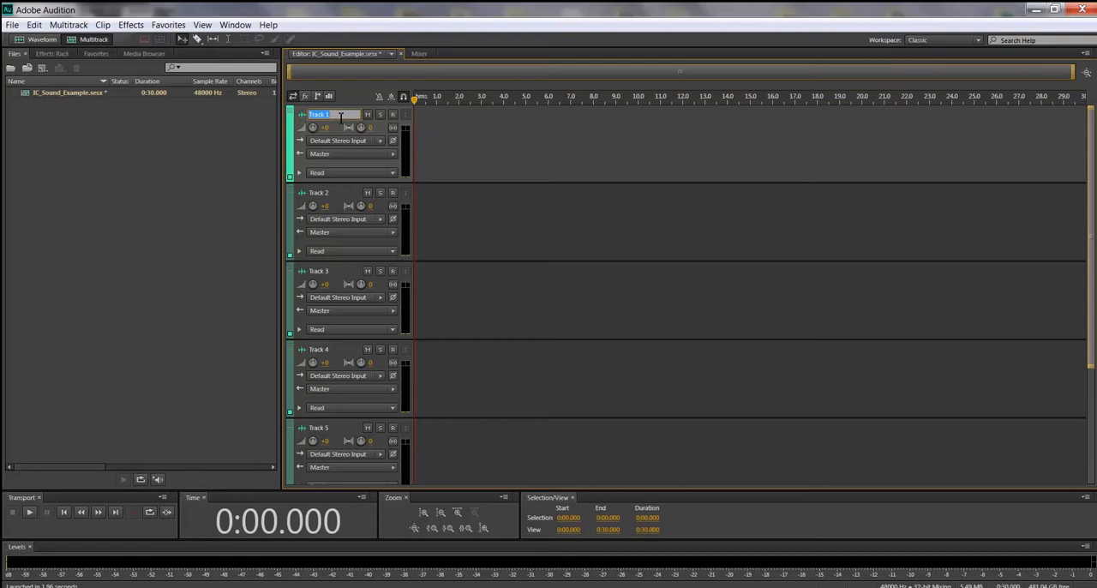
pyautogui.write('Put name in hereere')
pyautogui.hotkey('ctrl', 'shift', 'Left')
pyautogui.hotkey('ctrl', 'shift', 'Left')
pyautogui.hotkey('ctrl', 'shift', 'Left')
pyautogui.write('Ballet Musi')
pyautogui.moveTo(346, 115); pyautogui.dragTo(309, 115)
pyautogui.press('BackSpace')
# Step: Scrub the playhead along the timeline past 16 seconds and return it to the start
pyautogui.click(417, 105)
pyautogui.moveTo(415, 100); pyautogui.dragTo(774, 108)
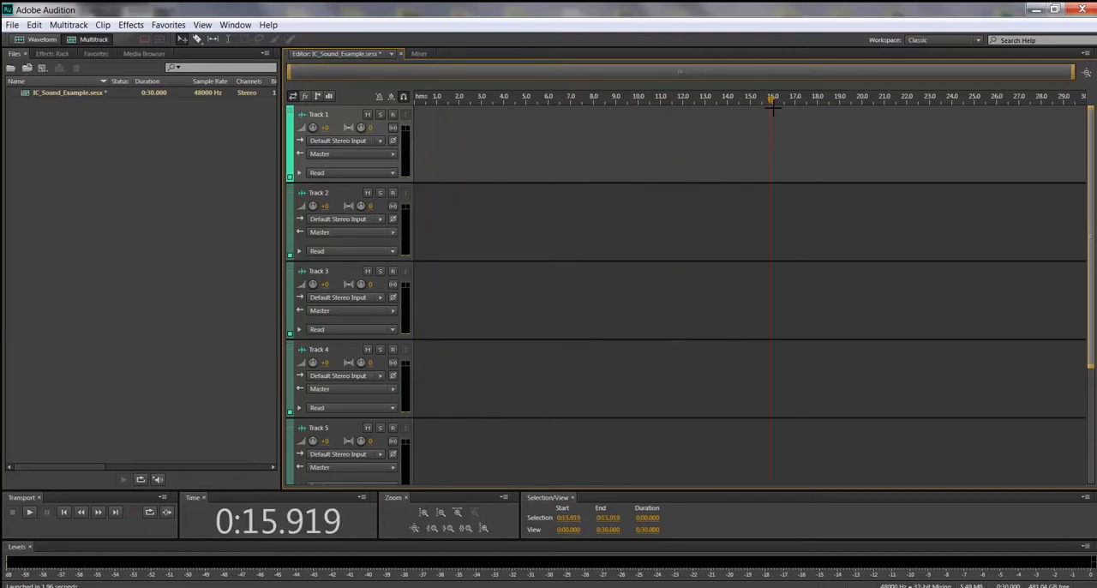
pyautogui.moveTo(772, 103); pyautogui.dragTo(953, 104)
pyautogui.moveTo(985, 104); pyautogui.dragTo(410, 114)
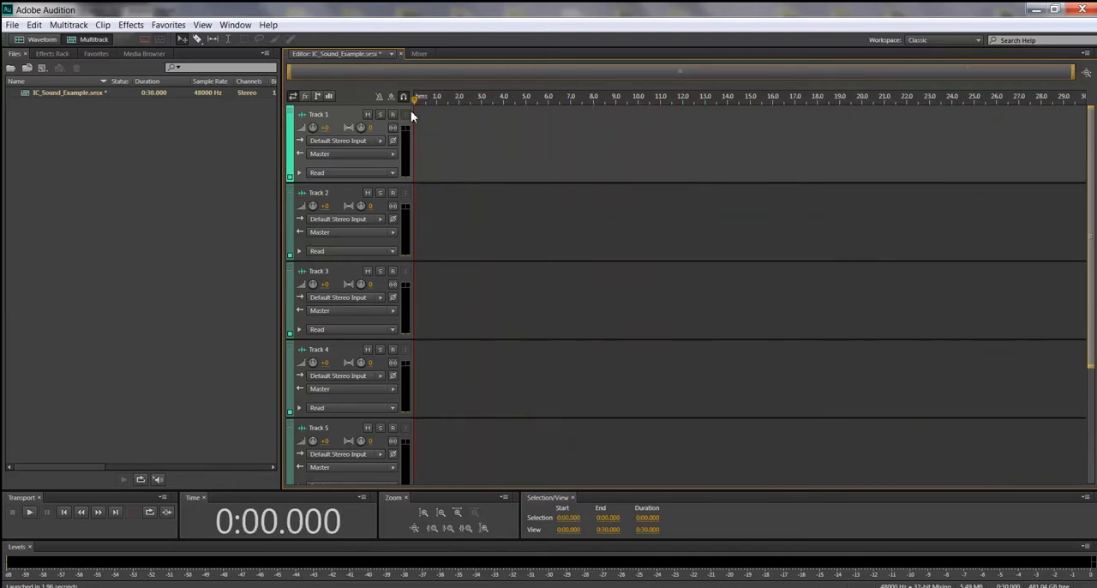
# Step: Play the session from the beginning, stop after about 11.5 seconds, and return the playhead to the start
pyautogui.press('space')
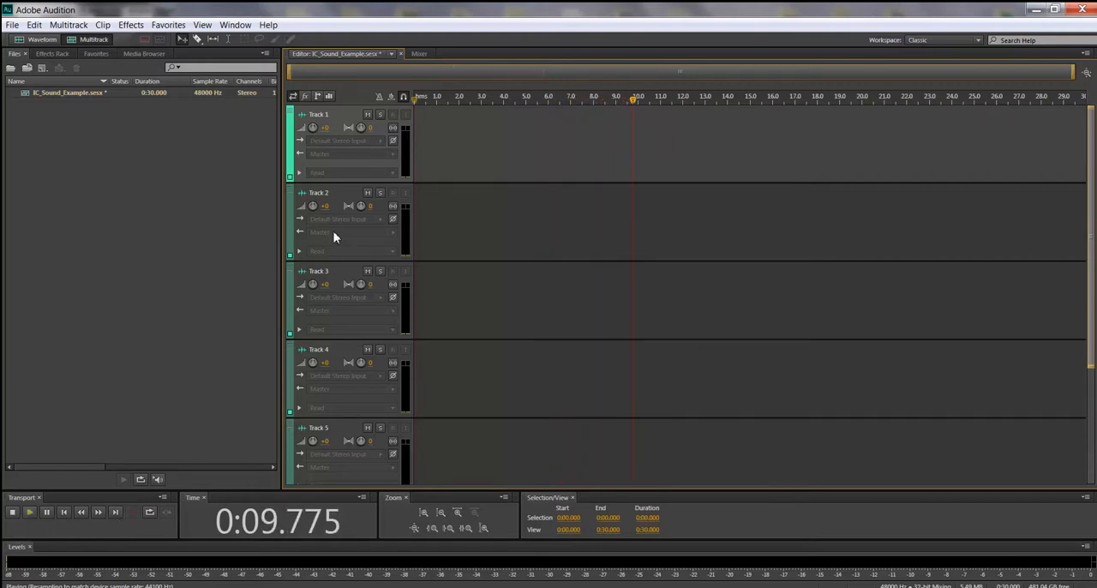
pyautogui.press('space')
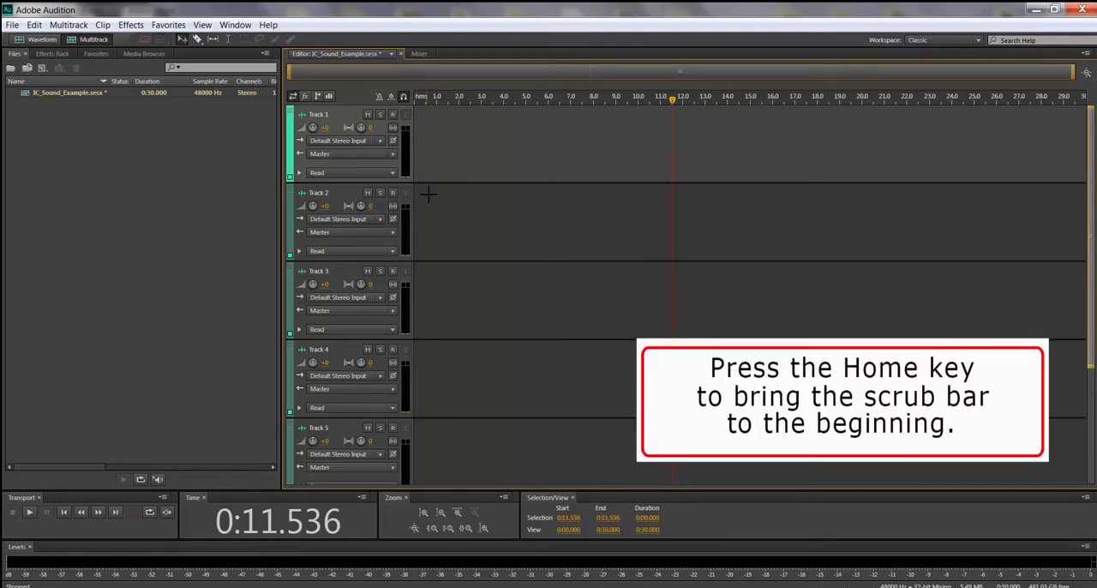
pyautogui.press('Home')
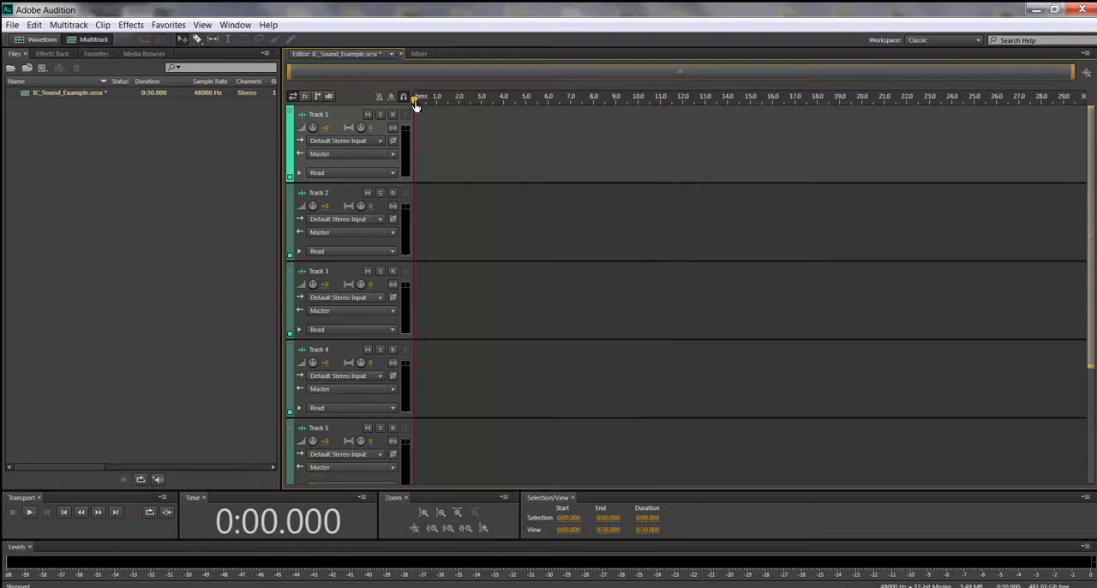
# Step: Play the session from about 5 seconds to about 8 seconds, and move the playhead back to the start
pyautogui.moveTo(415, 100); pyautogui.dragTo(528, 101)
pyautogui.press('space')
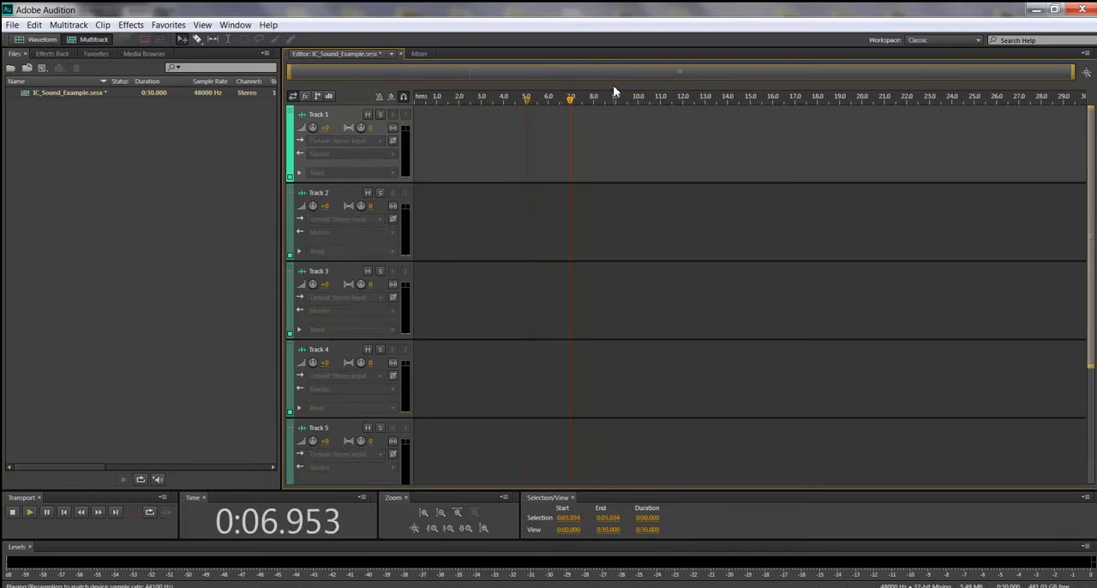
pyautogui.press('space')
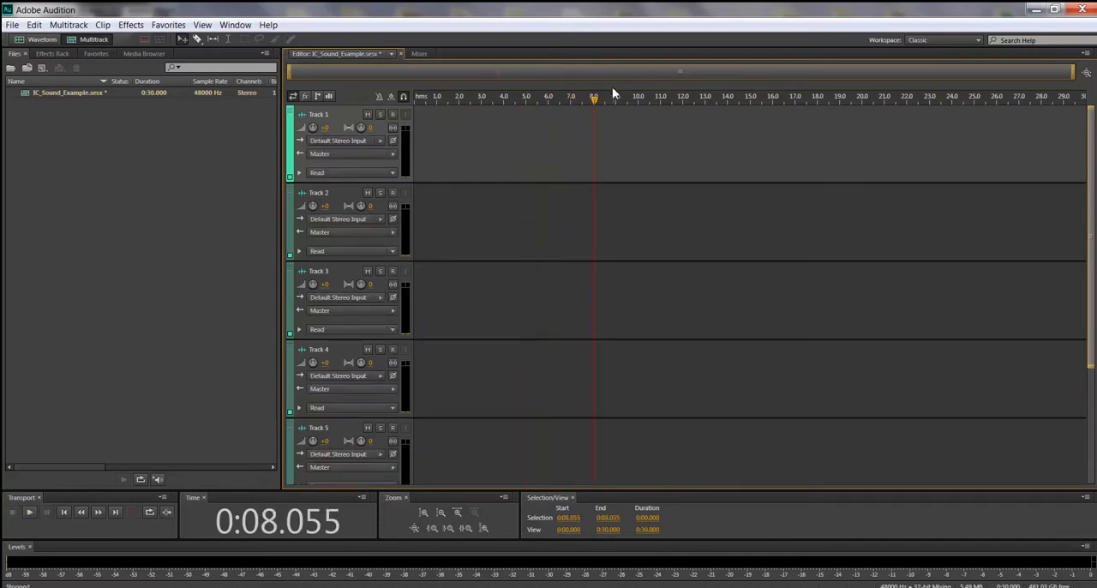
pyautogui.moveTo(597, 102); pyautogui.dragTo(410, 107)
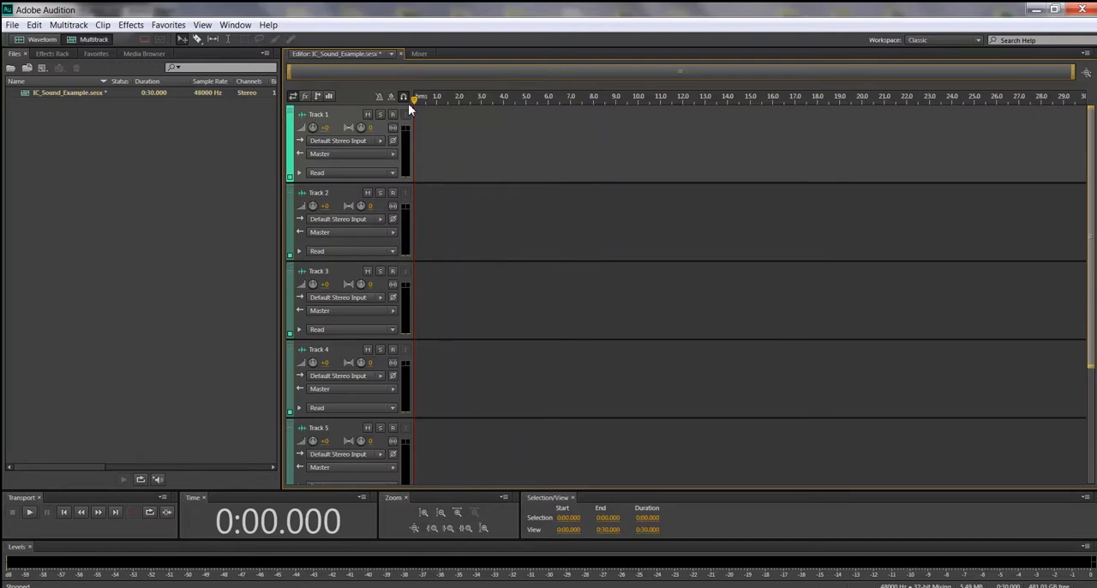
# Step: Zoom the track heights in two levels and back out, and zoom the timeline in and out once
pyautogui.click(423, 512)
pyautogui.click(423, 512)
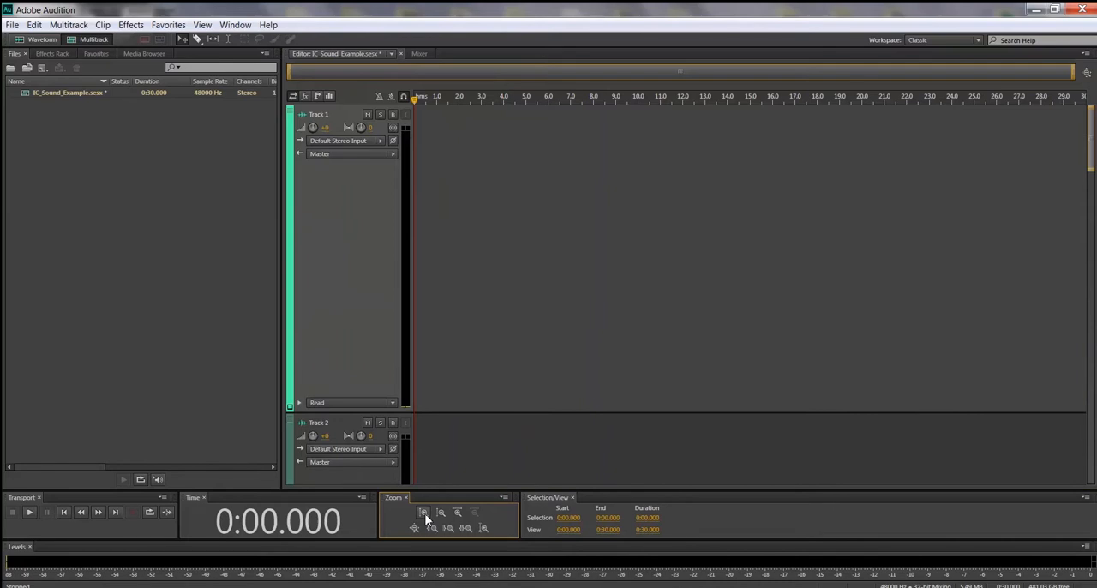
pyautogui.click(441, 515)
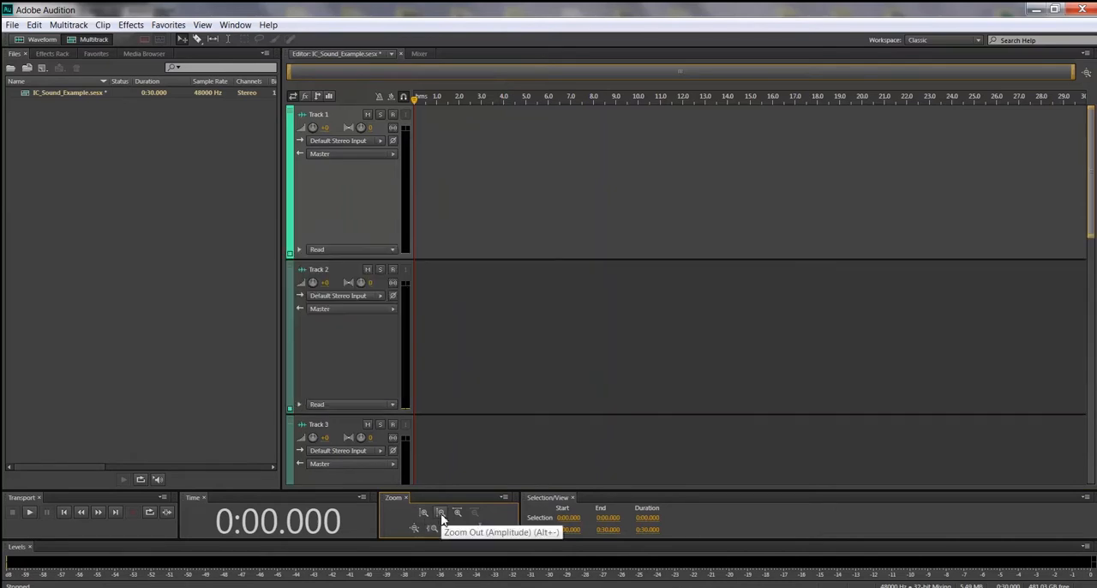
pyautogui.click(442, 515)
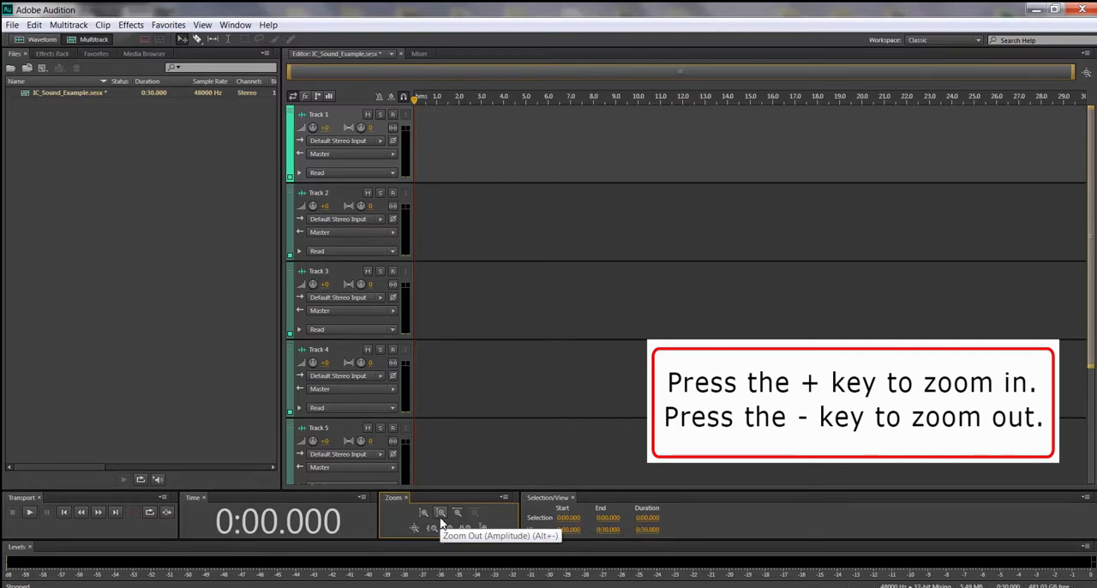
pyautogui.press('=')
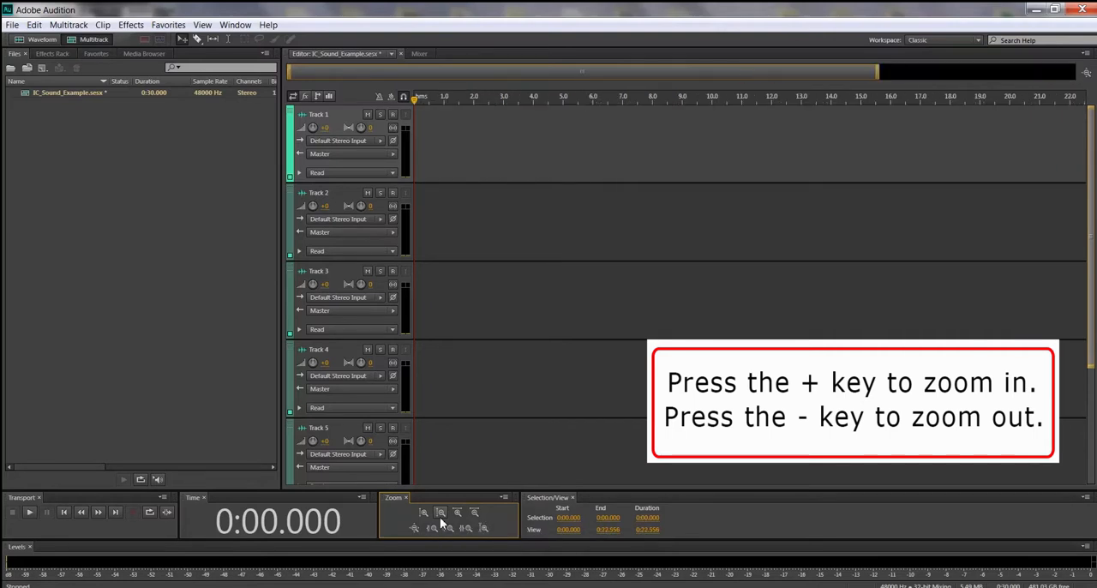
pyautogui.press('-')
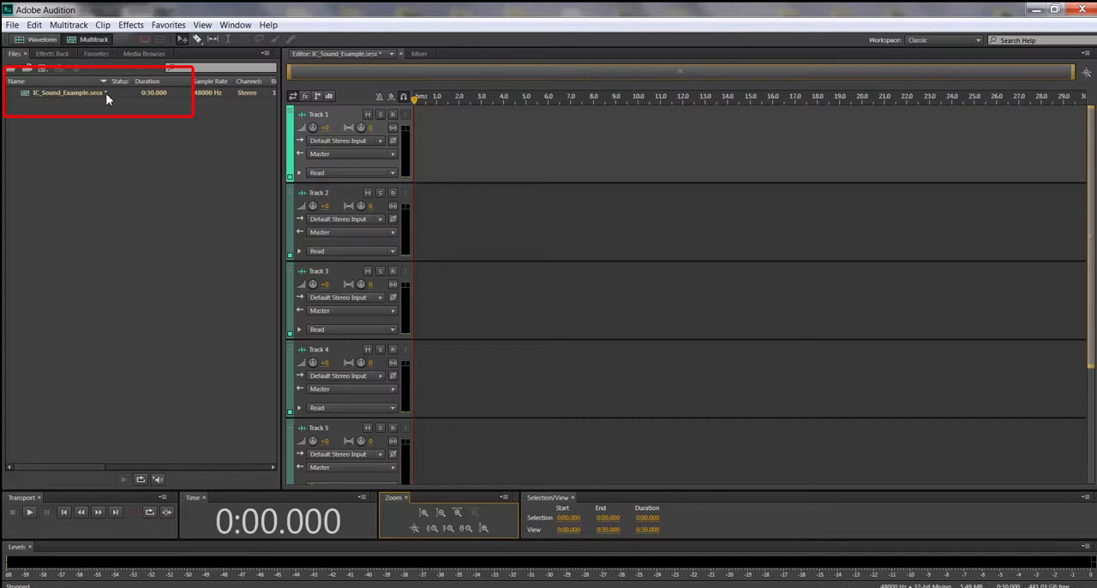
# Step: Save the IC_Sound_Example session
pyautogui.click(13, 25)
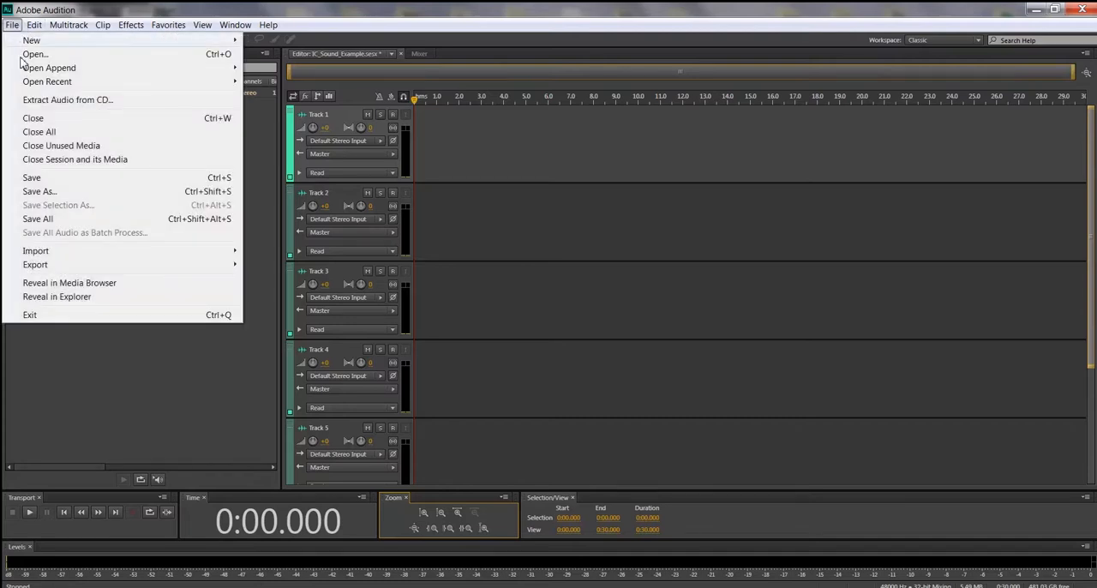
pyautogui.click(38, 178)
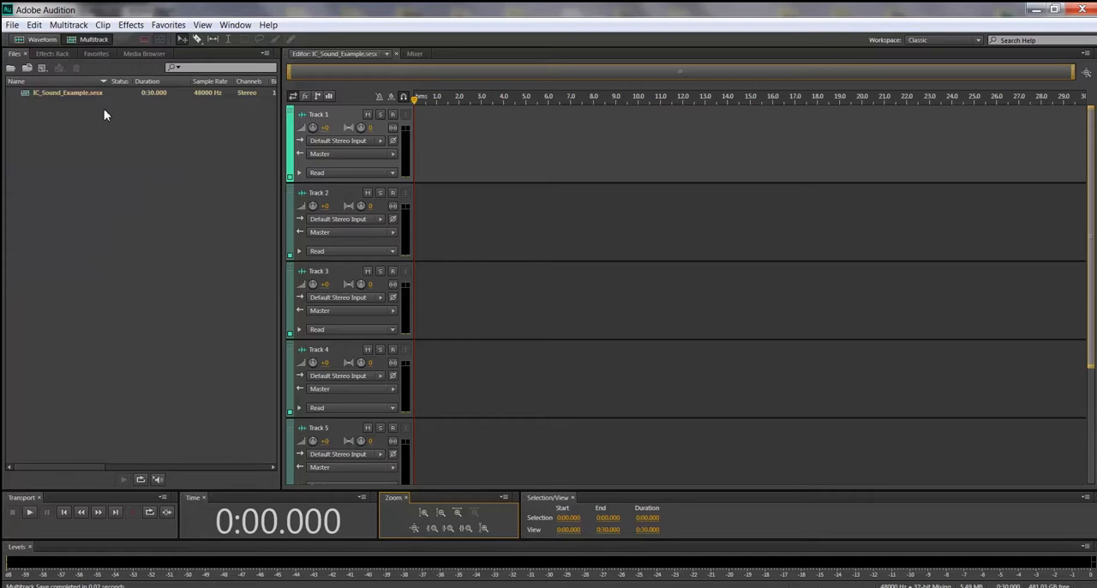
pyautogui.click(12, 26)
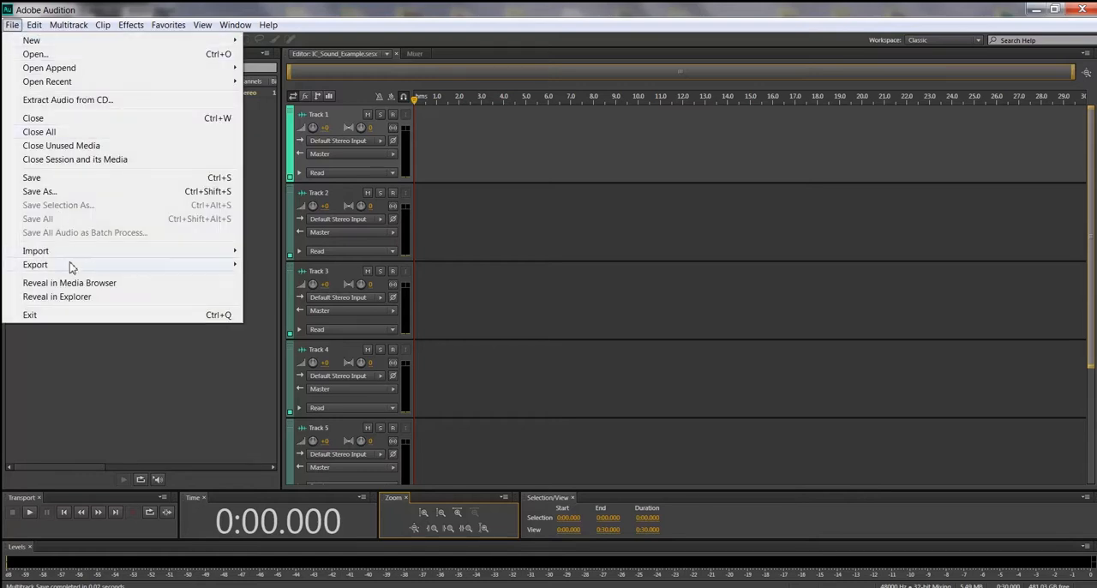
pyautogui.moveTo(83, 259)
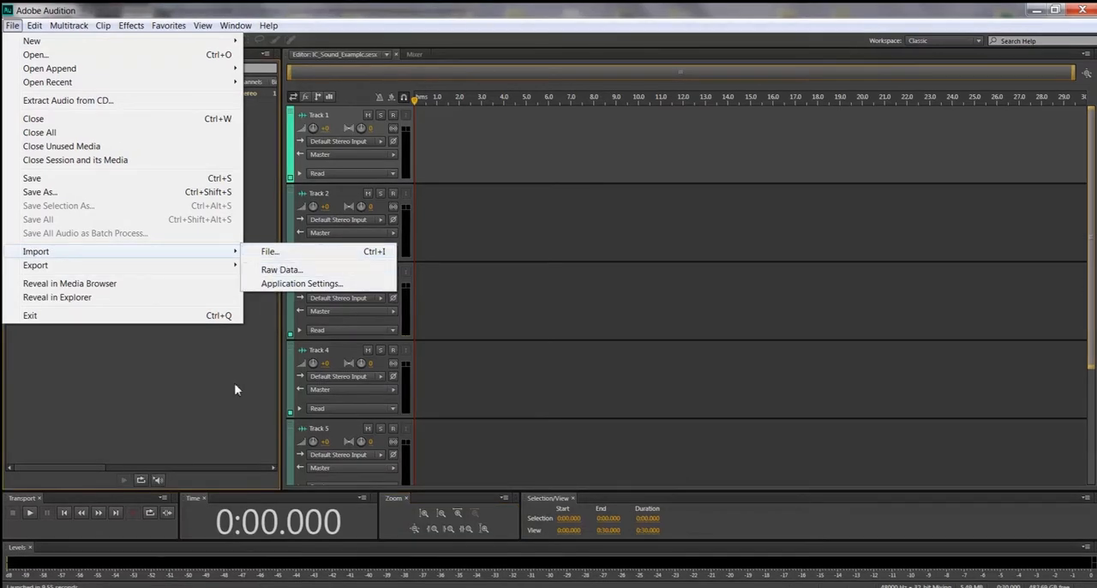
pyautogui.click(227, 408)
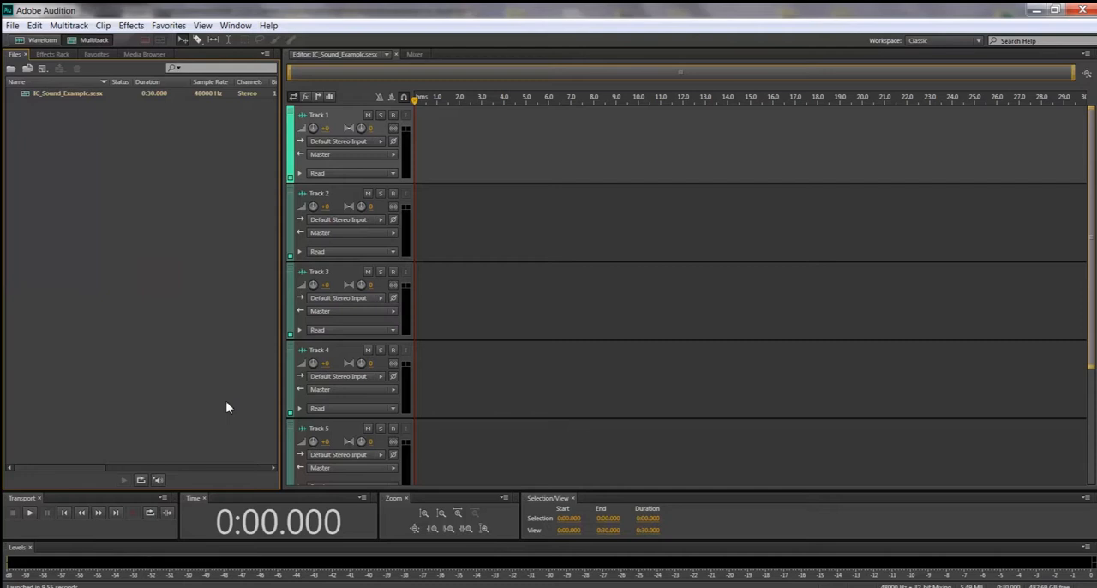
# Step: Start a file import and browse from the Desktop through DGM 1110 Assets, 2 Inclass Assignments and Audio to Audio Sounds for Class Learning
pyautogui.click(13, 28)
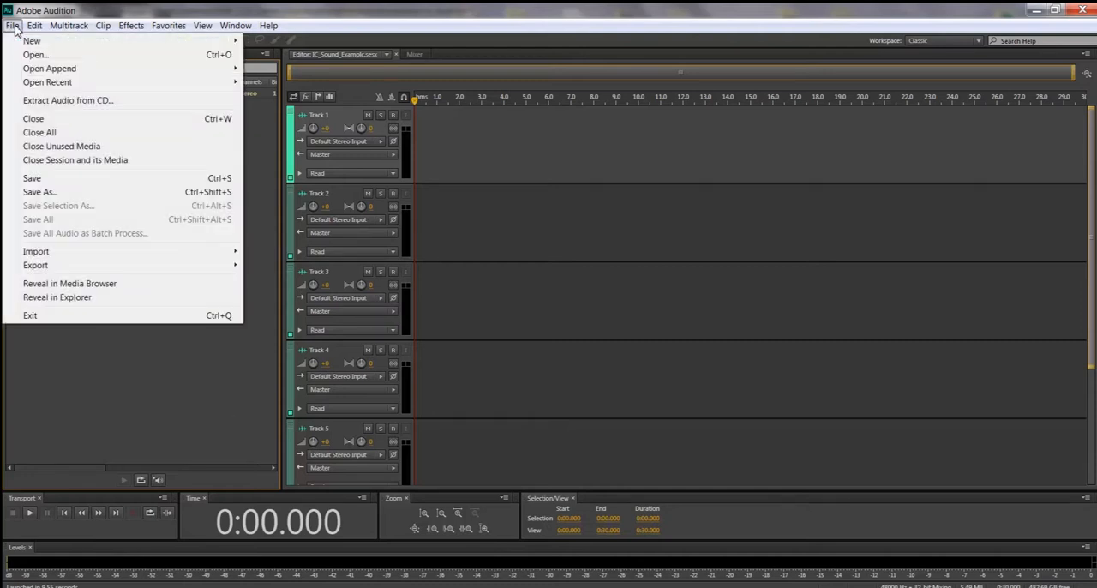
pyautogui.moveTo(125, 257)
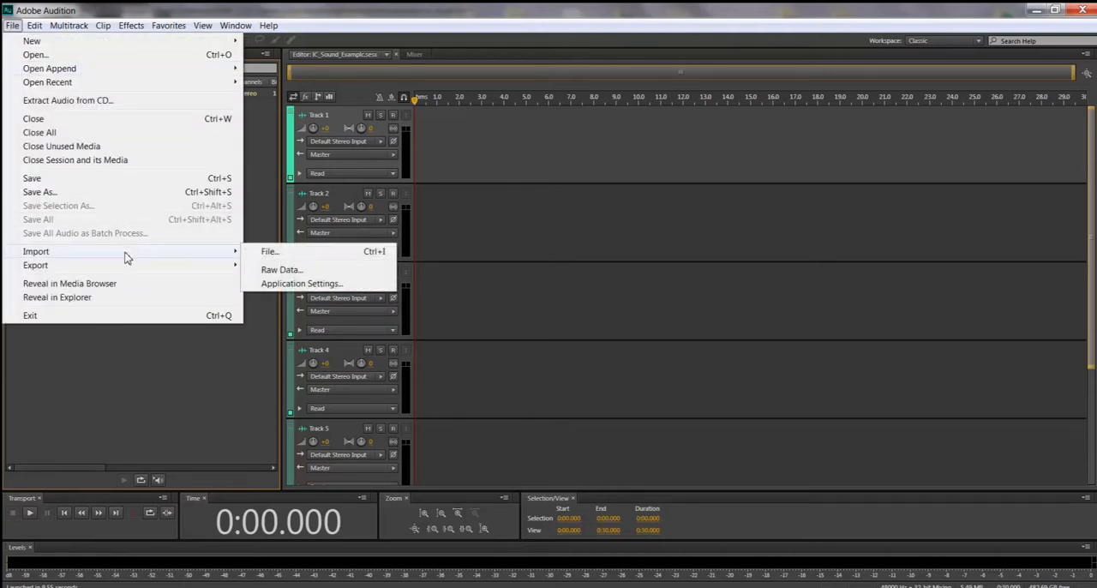
pyautogui.click(269, 255)
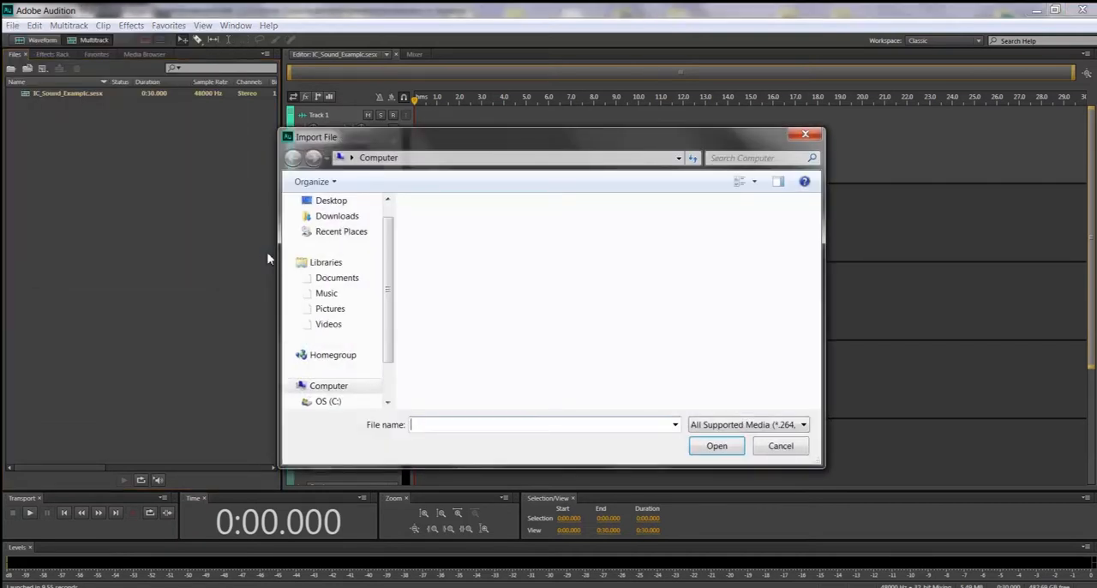
pyautogui.click(329, 201)
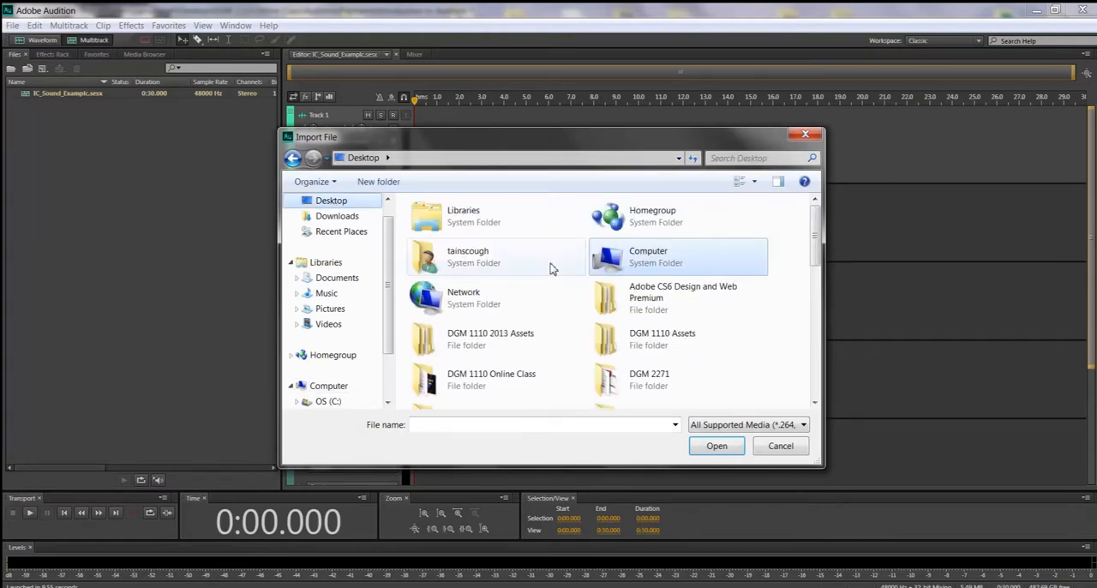
pyautogui.doubleClick(609, 342)
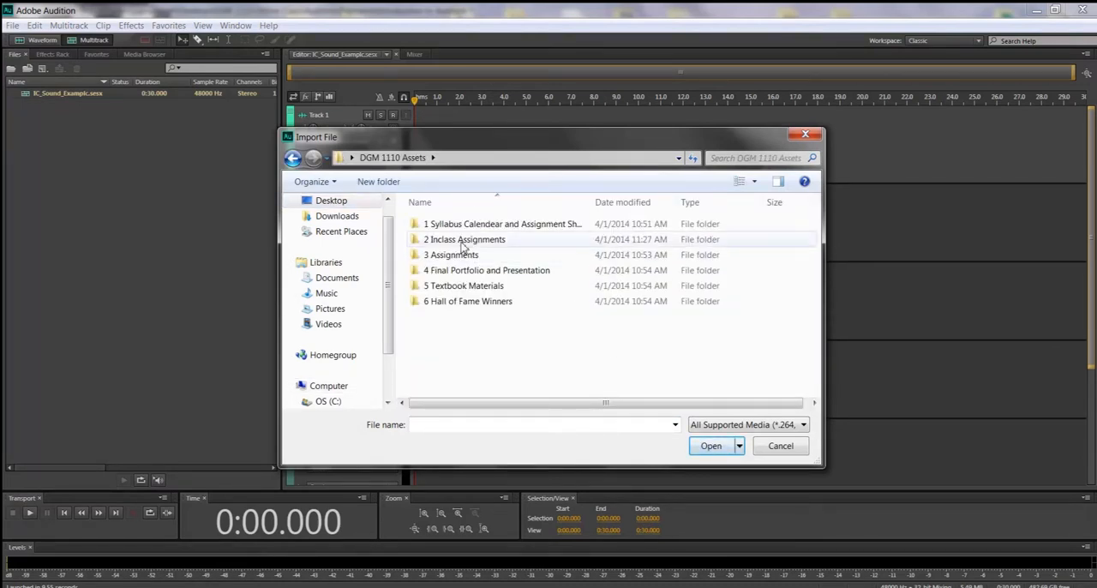
pyautogui.doubleClick(462, 242)
pyautogui.doubleClick(460, 244)
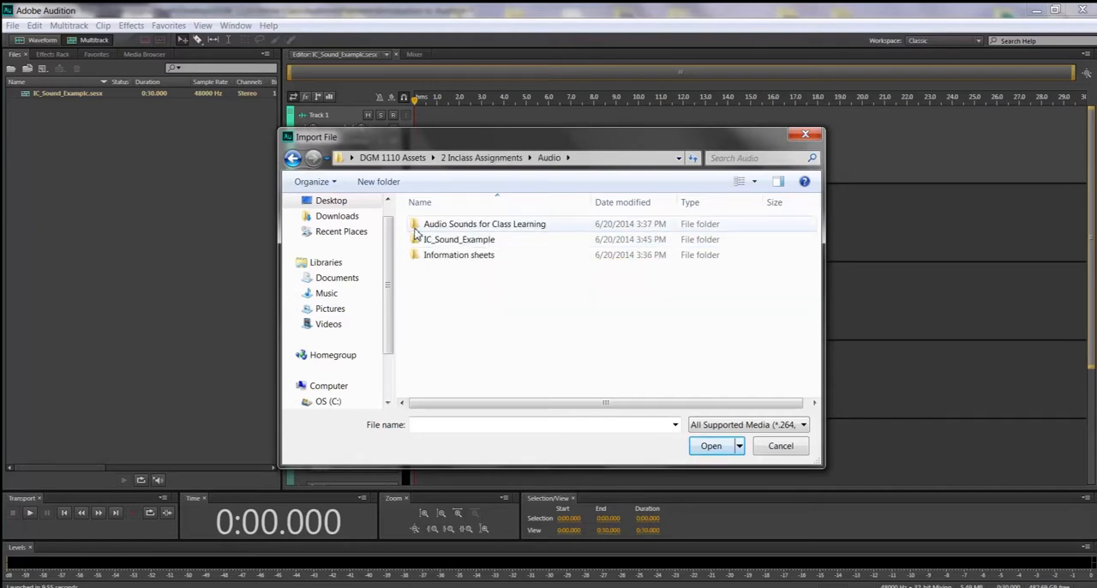
pyautogui.doubleClick(423, 224)
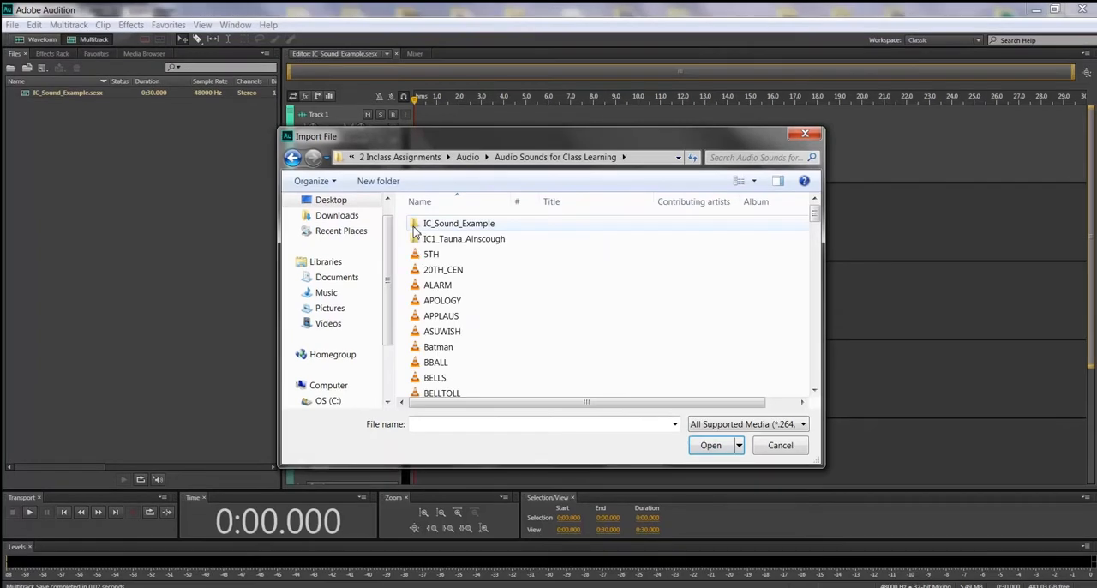
pyautogui.doubleClick(418, 225)
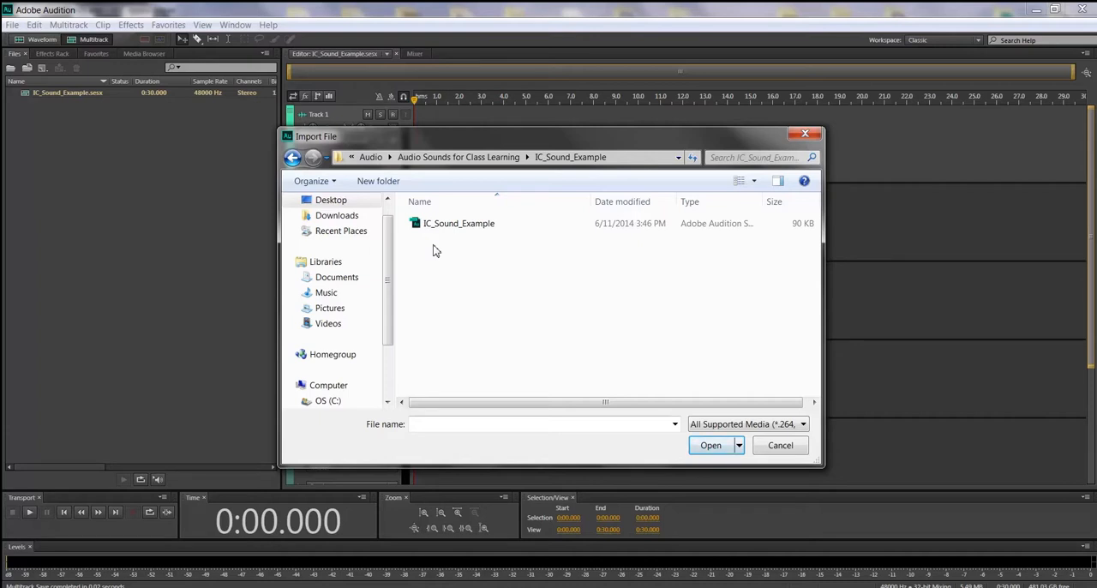
pyautogui.click(446, 157)
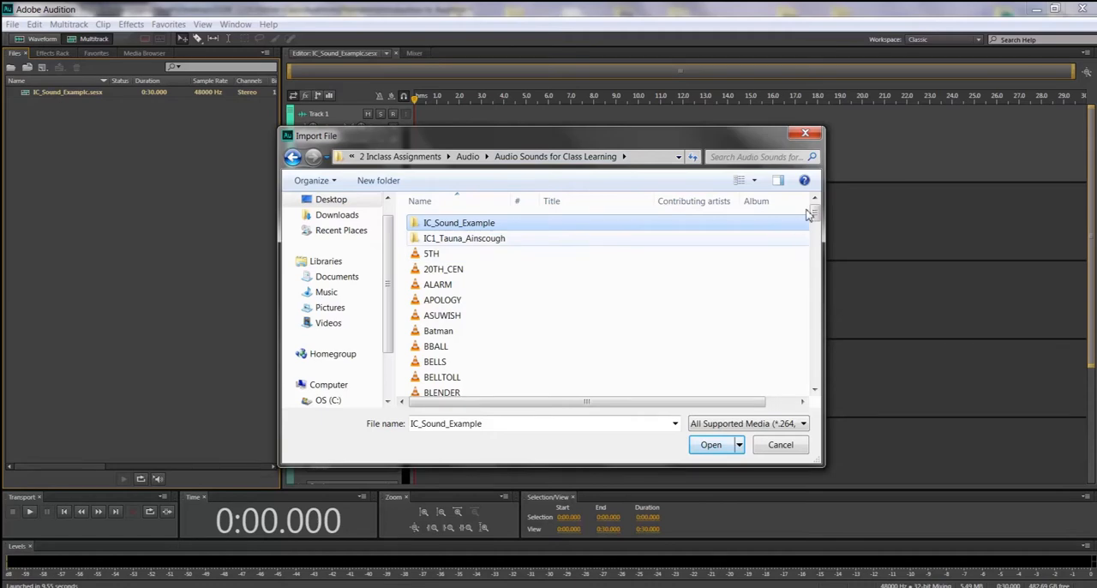
# Step: Find the GLASS sound in the import file list and play it in the media player as a preview
pyautogui.moveTo(819, 216); pyautogui.dragTo(818, 318)
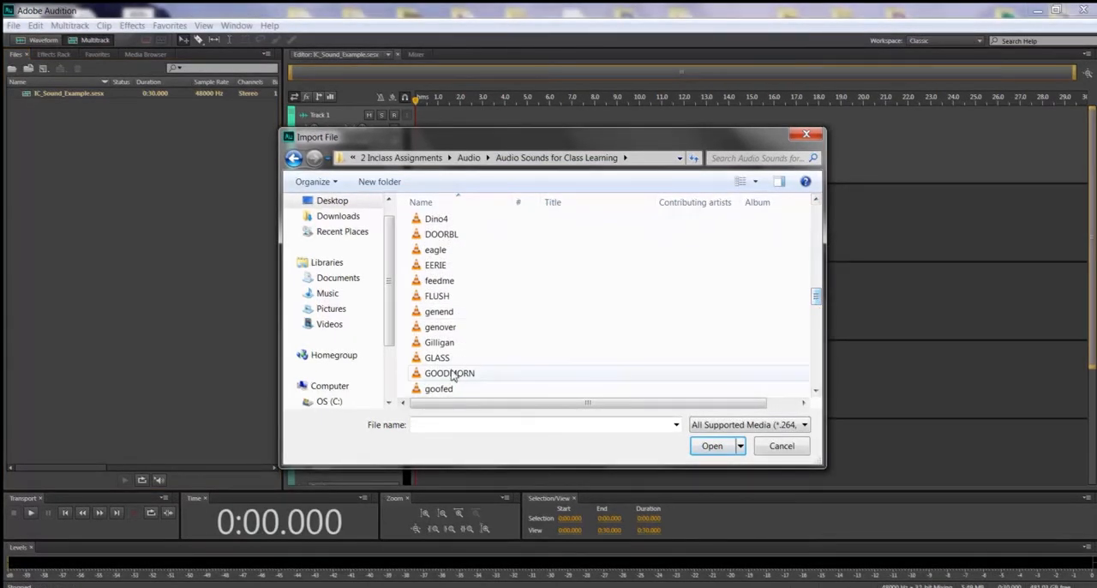
pyautogui.rightClick(445, 364)
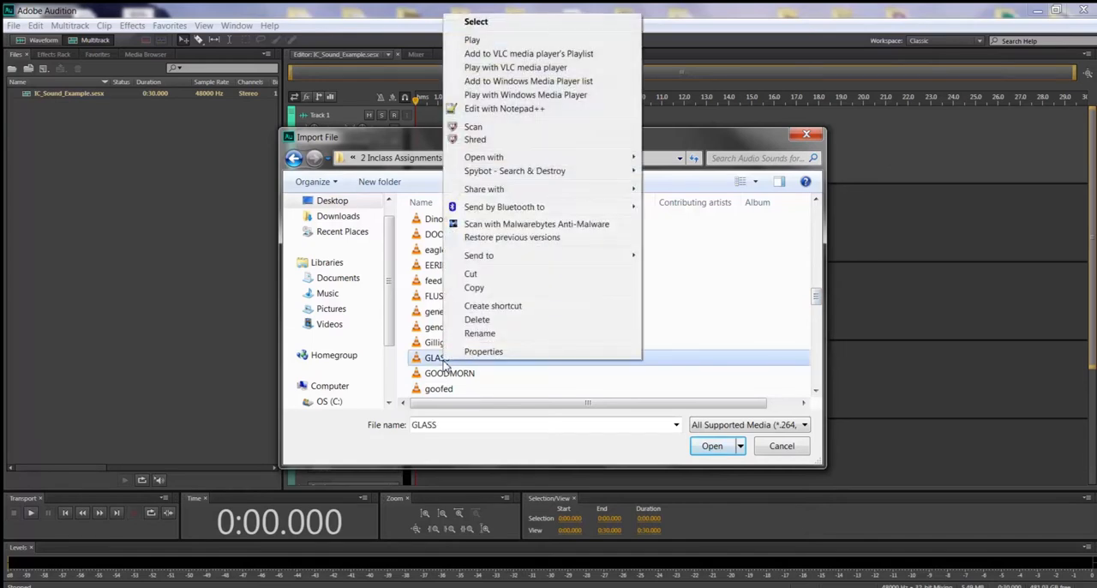
pyautogui.click(494, 48)
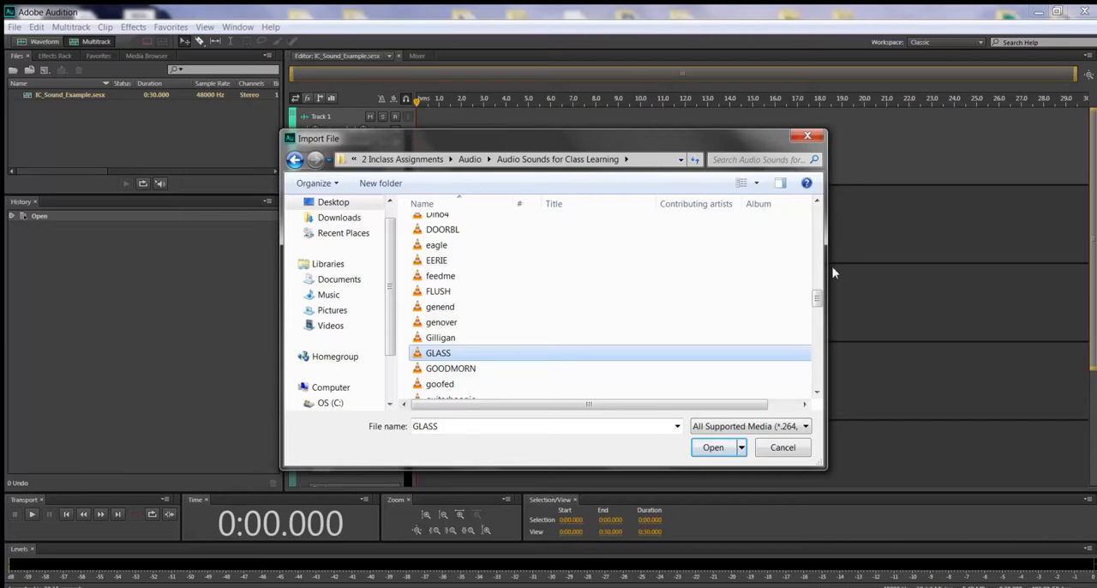
# Step: Add Batman, 20TH_CEN and DARKSIDE to the file selection and import the selected sounds
pyautogui.moveTo(818, 298); pyautogui.dragTo(818, 223)
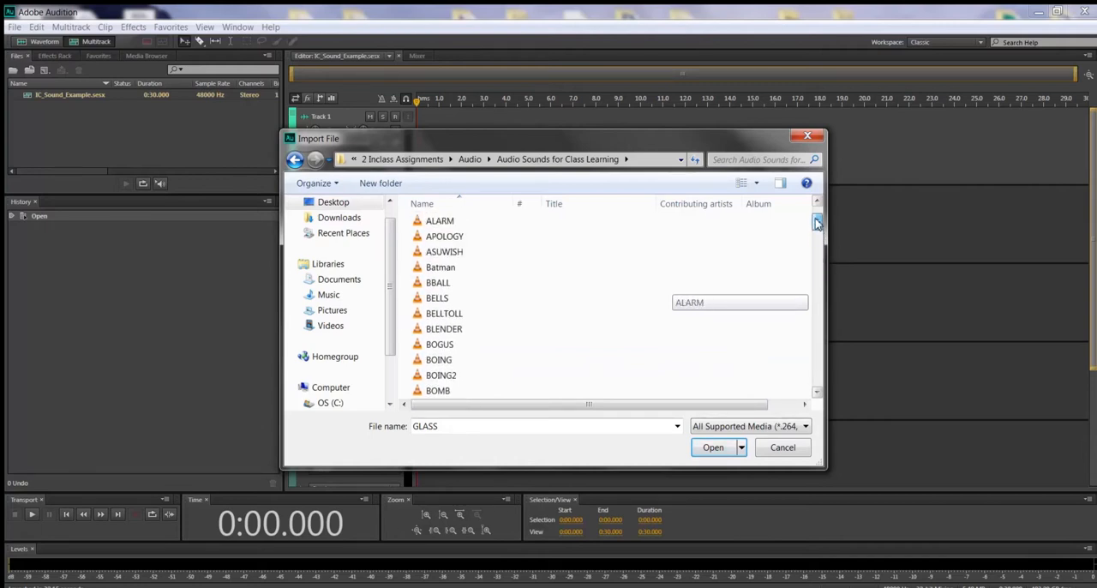
pyautogui.keyDown('ctrl'); pyautogui.click(457, 272); pyautogui.keyUp('ctrl')
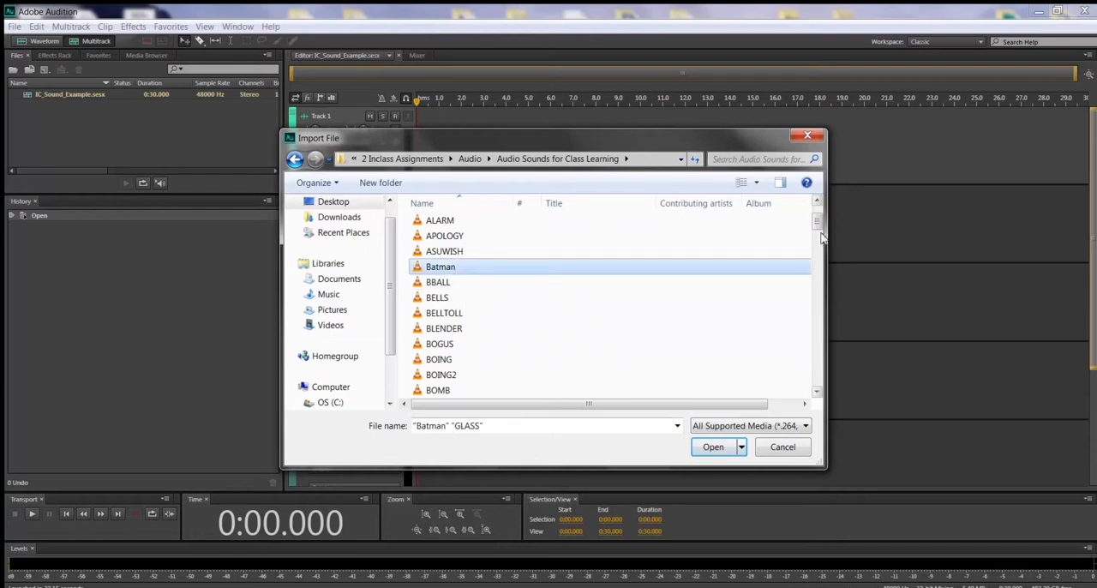
pyautogui.scroll(2, 818, 225)
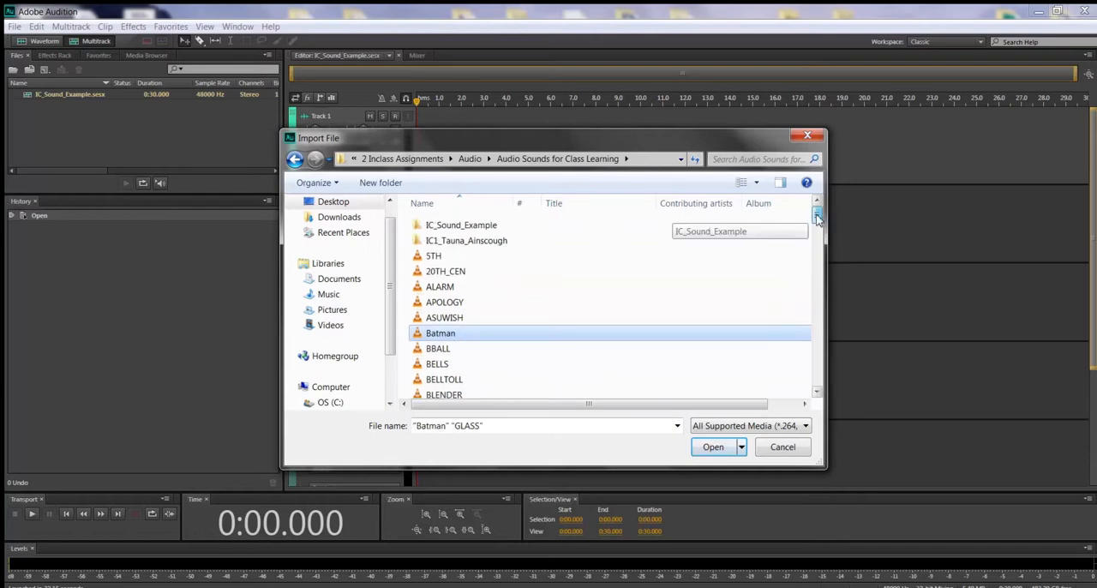
pyautogui.keyDown('ctrl'); pyautogui.click(463, 271); pyautogui.keyUp('ctrl')
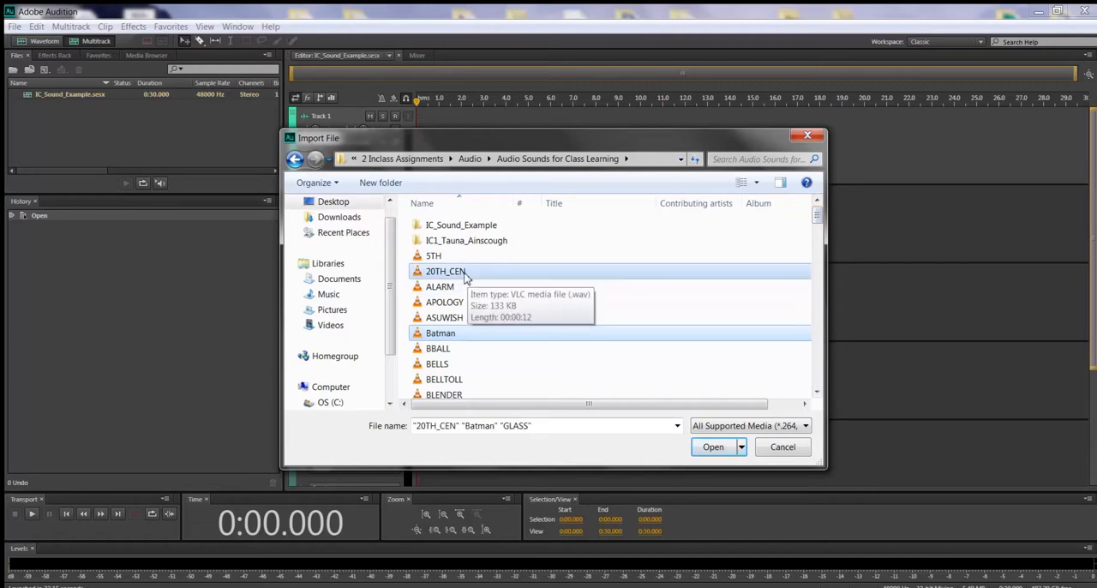
pyautogui.moveTo(818, 216); pyautogui.dragTo(821, 283)
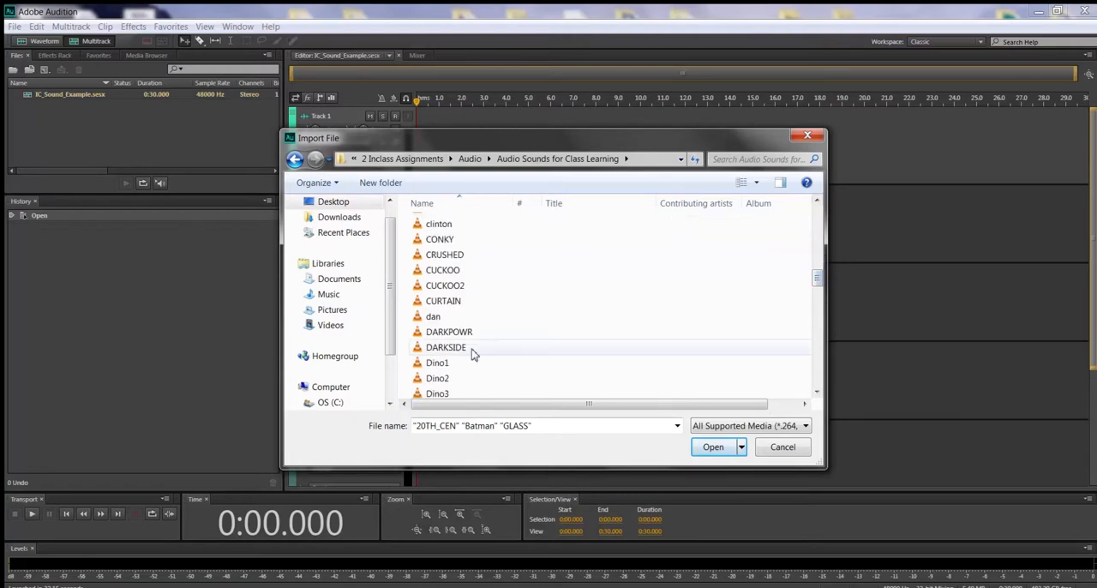
pyautogui.keyDown('ctrl'); pyautogui.click(472, 347); pyautogui.keyUp('ctrl')
pyautogui.moveTo(820, 282); pyautogui.dragTo(829, 293)
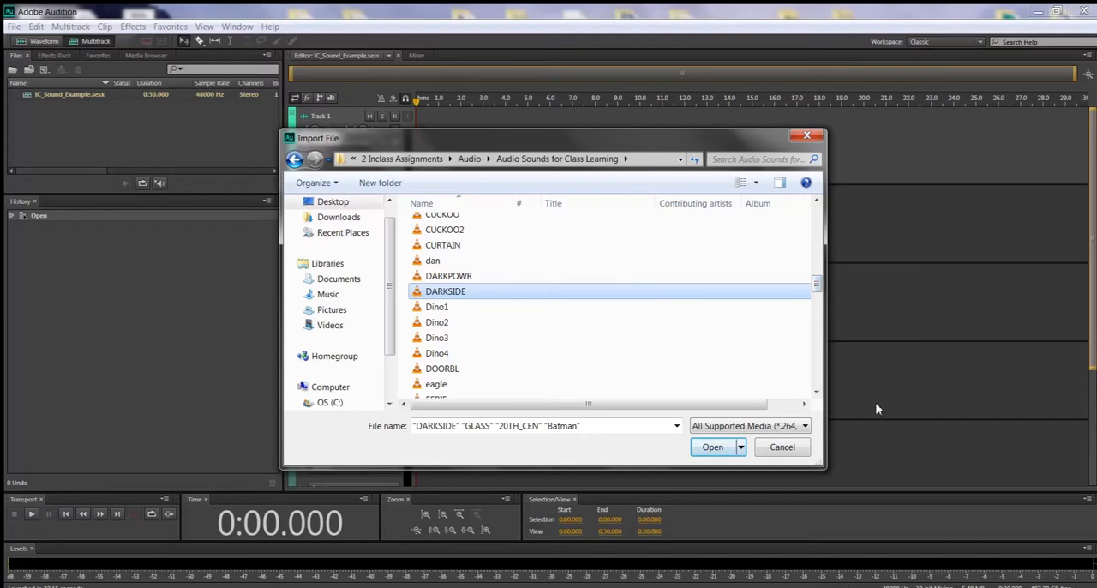
pyautogui.click(712, 446)
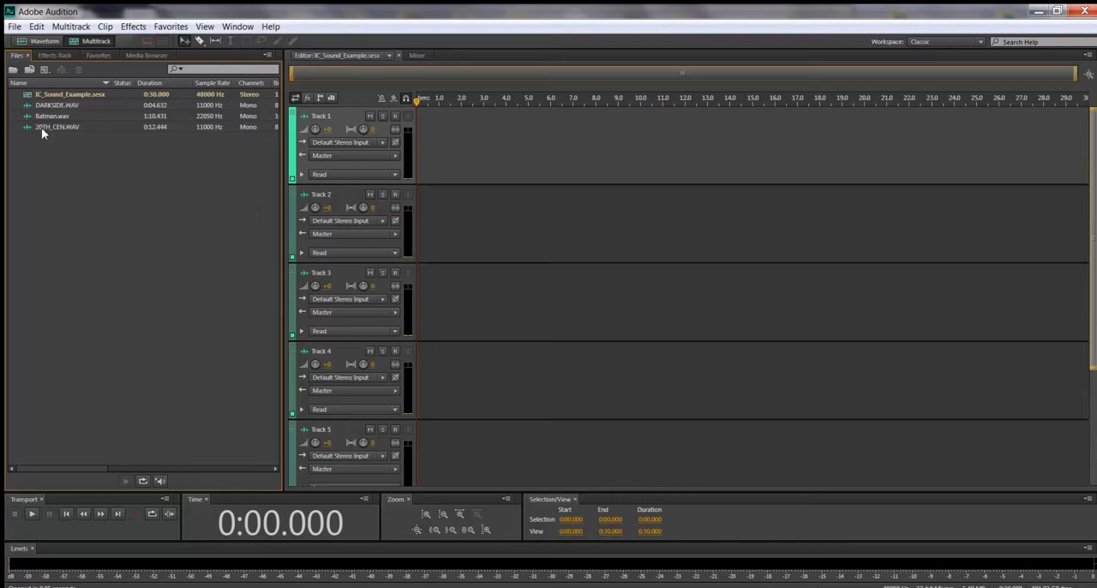
# Step: Place 20TH_CEN.WAV at the start of Track 1, accepting a copy conformed to the session sample rate and turning off further alerts
pyautogui.moveTo(42, 127); pyautogui.dragTo(517, 151)
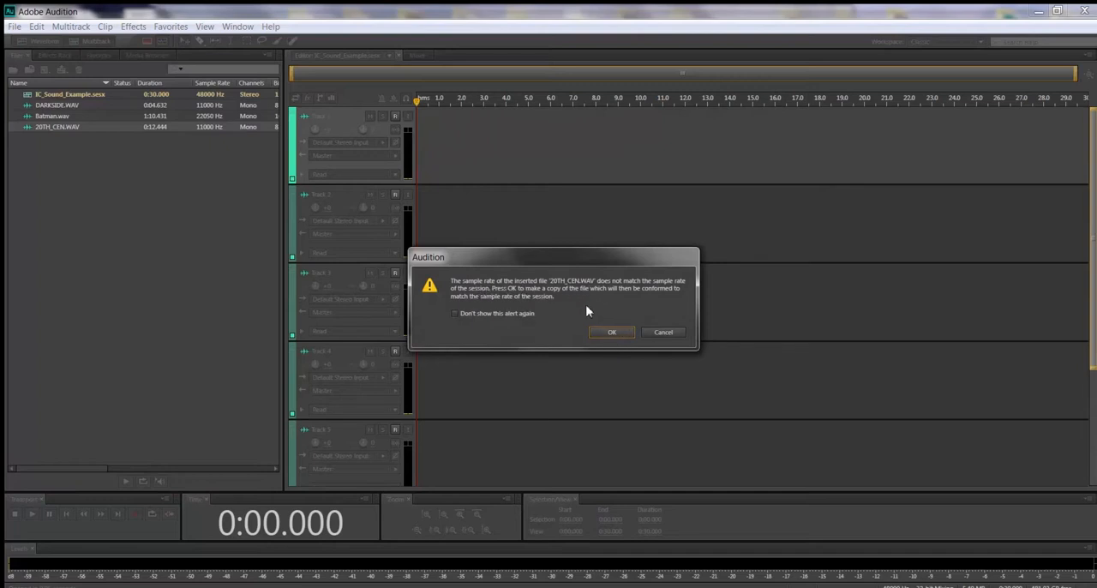
pyautogui.click(455, 314)
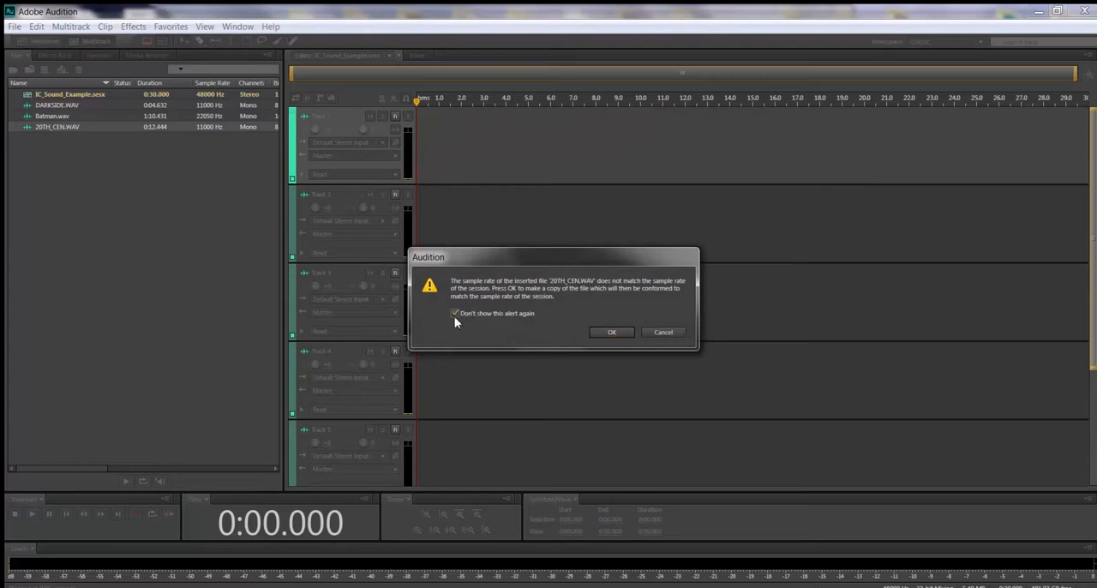
pyautogui.click(612, 333)
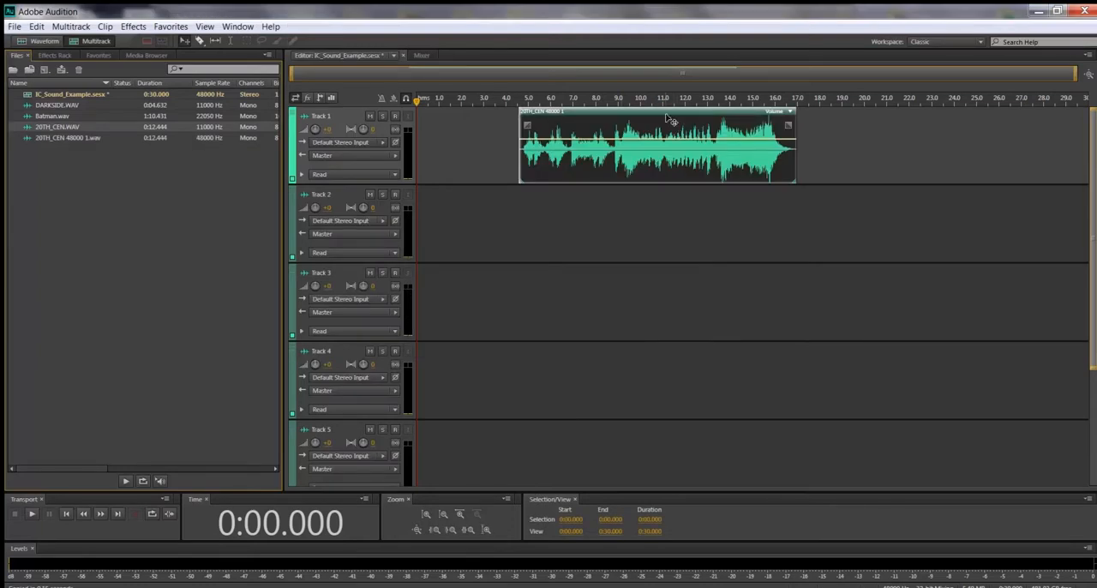
pyautogui.moveTo(670, 121); pyautogui.dragTo(565, 121)
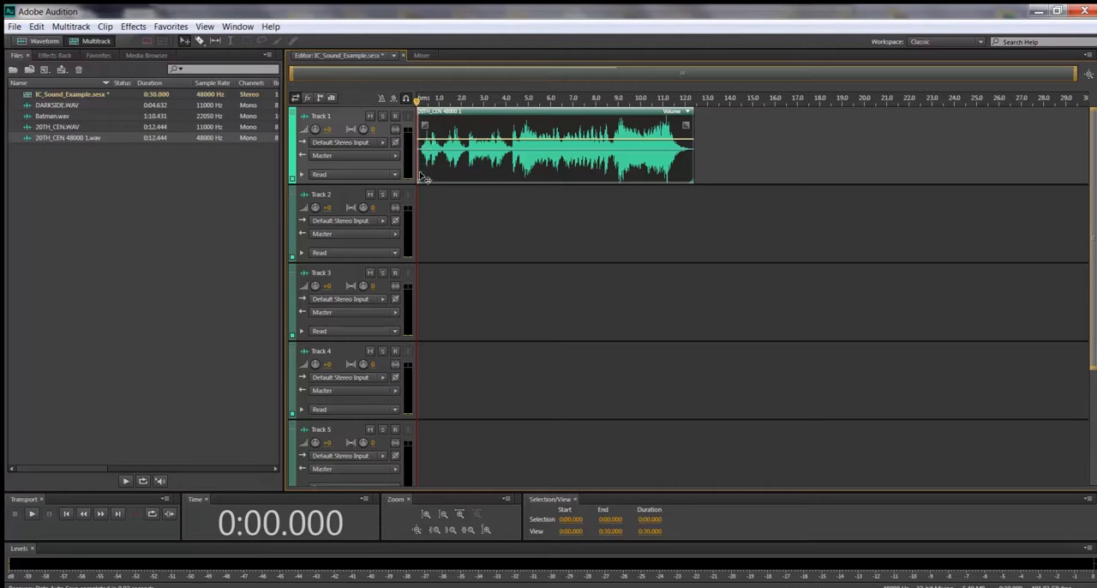
# Step: View the 20TH_CEN clip in the Waveform editor and return to the Multitrack view
pyautogui.moveTo(544, 113)
pyautogui.mouseDown()
pyautogui.moveTo(616, 114)
pyautogui.moveTo(538, 122)
pyautogui.mouseUp()
pyautogui.click(47, 42)
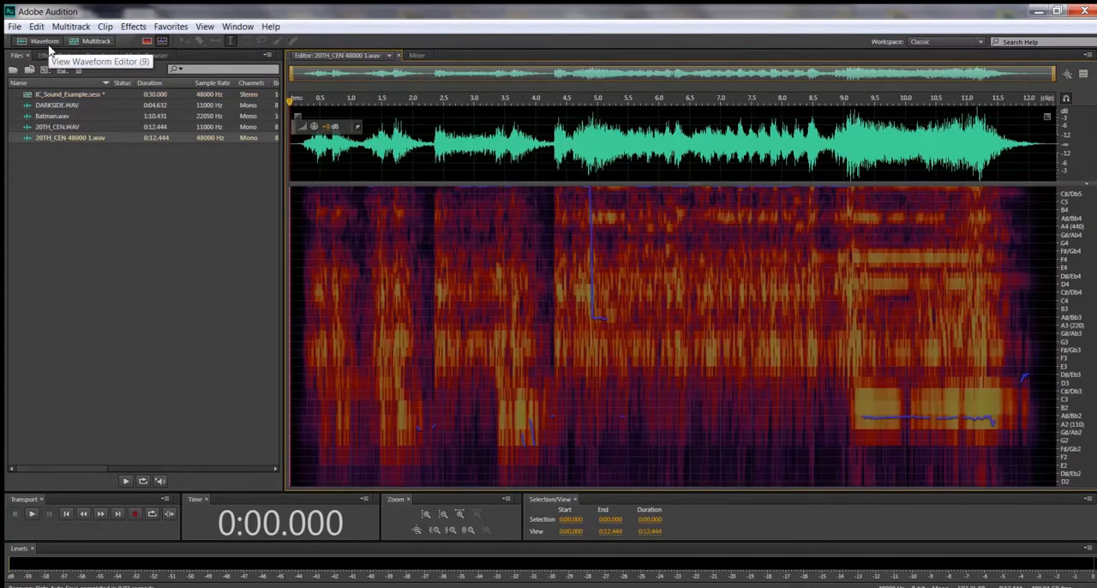
pyautogui.click(95, 41)
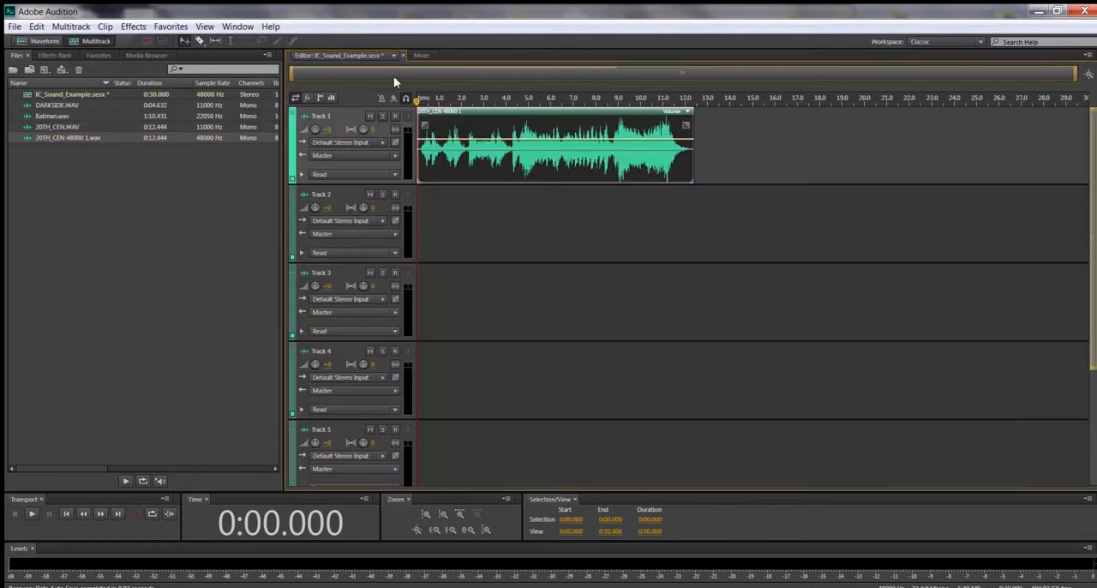
# Step: Lower the 20TH_CEN clip's volume envelope slightly below the clip's middle and set the Track 1 volume to +0.3
pyautogui.moveTo(495, 142); pyautogui.dragTo(497, 159)
pyautogui.moveTo(497, 161)
pyautogui.mouseDown()
pyautogui.moveTo(496, 144)
pyautogui.moveTo(494, 158)
pyautogui.mouseUp()
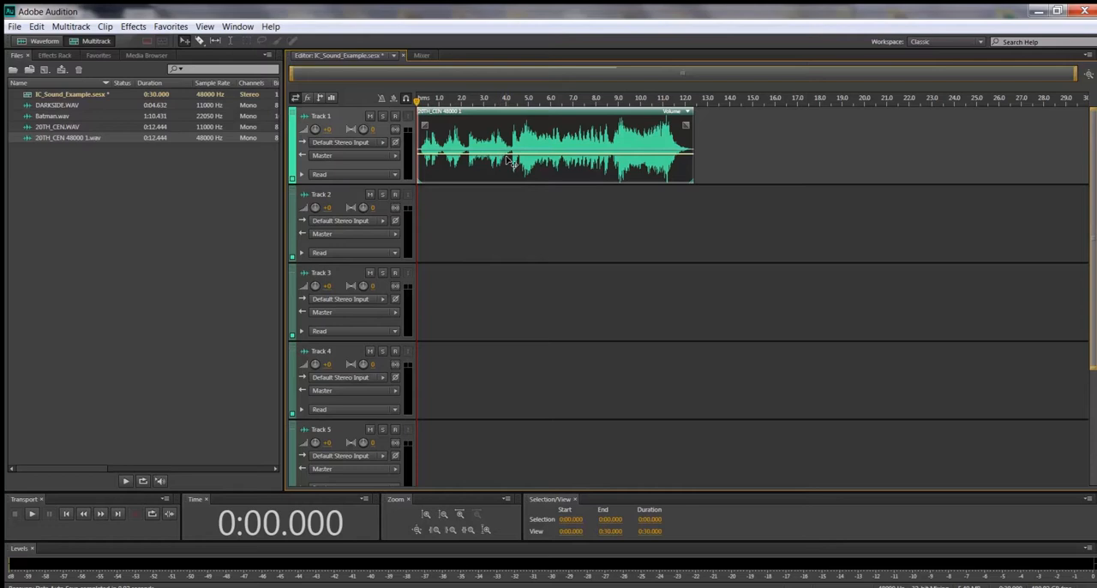
pyautogui.click(327, 133)
pyautogui.click(328, 130)
pyautogui.moveTo(323, 134)
pyautogui.mouseDown()
pyautogui.moveTo(349, 133)
pyautogui.moveTo(330, 135)
pyautogui.mouseUp()
# Step: Play the session to hear the clip's volume and stop at about 13.7 seconds
pyautogui.click(32, 515)
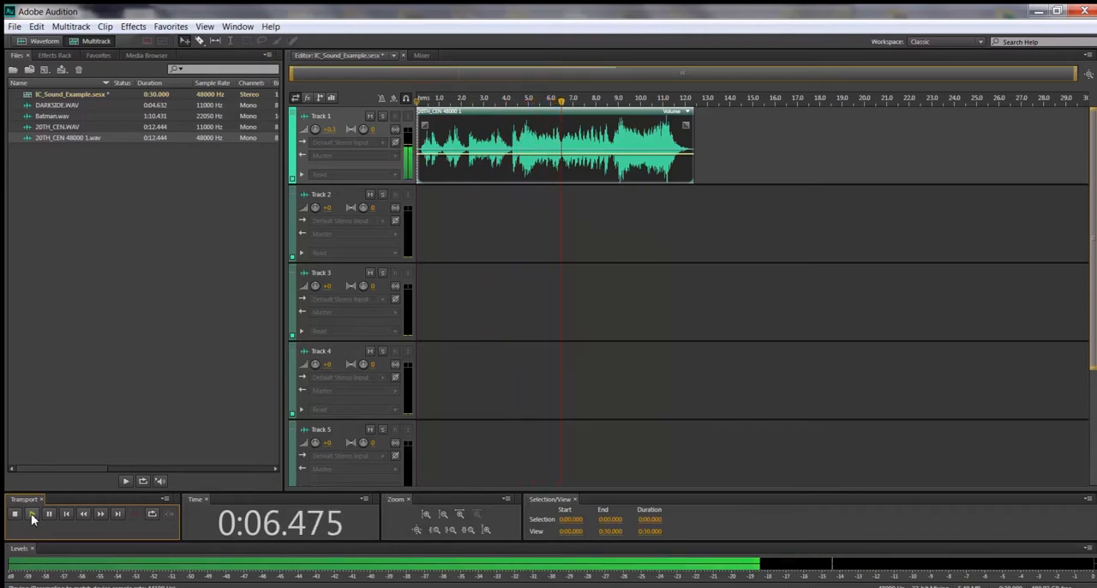
pyautogui.click(15, 514)
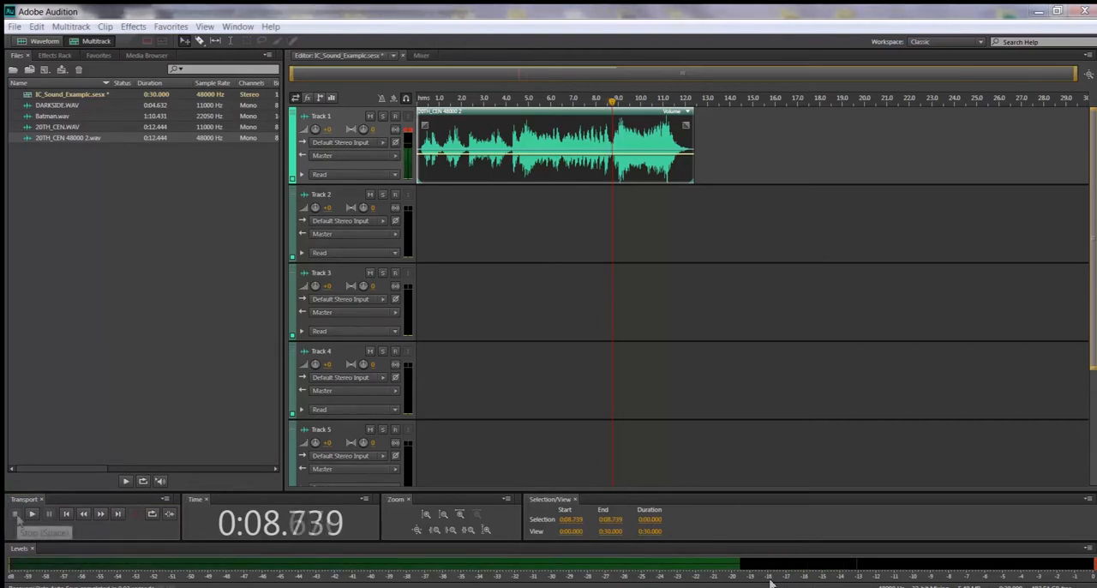
pyautogui.click(31, 513)
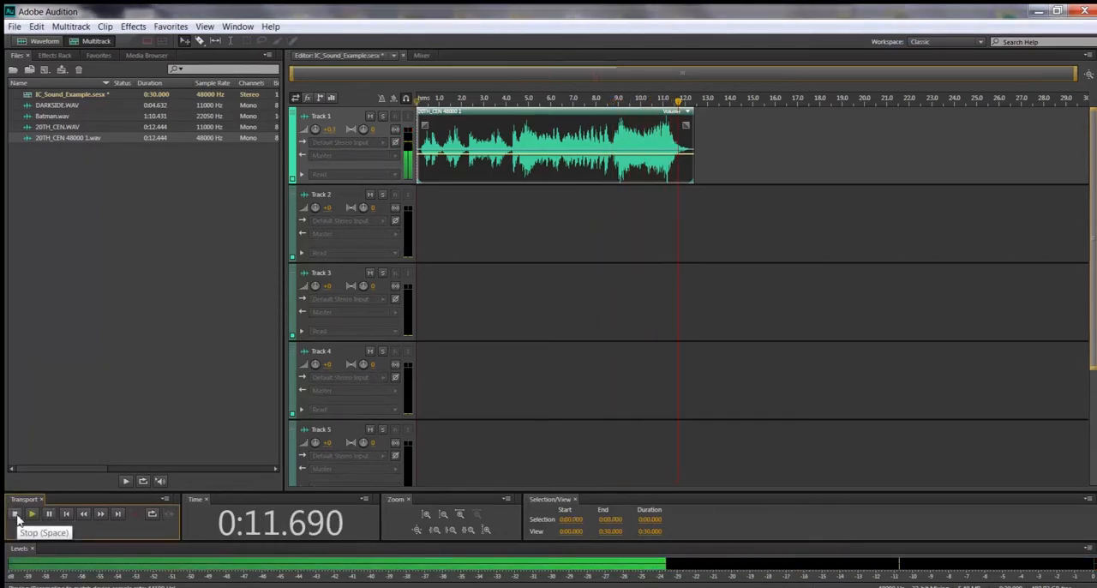
pyautogui.click(16, 514)
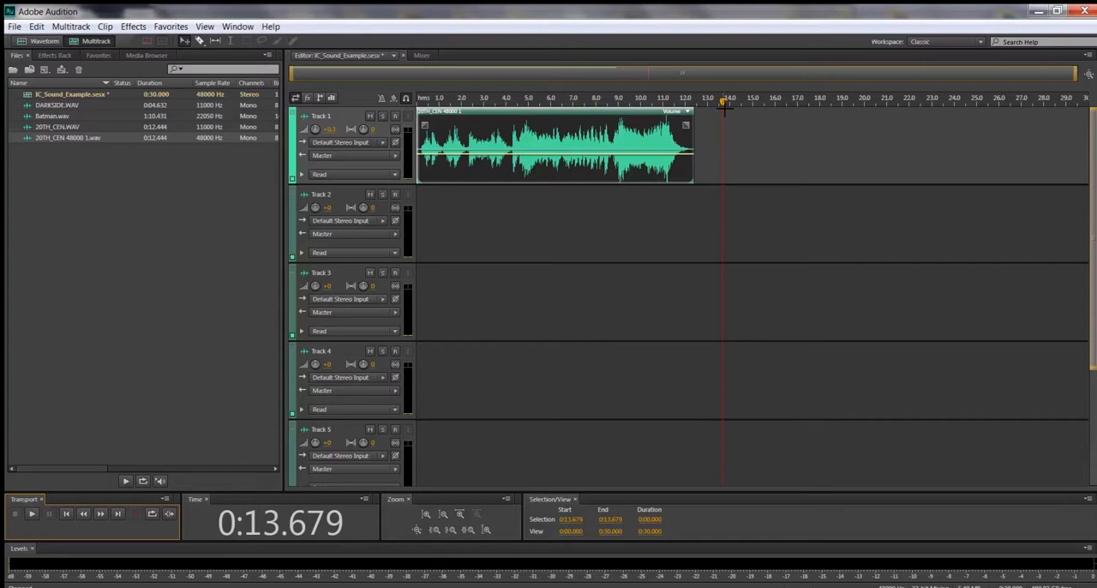
# Step: Return the playhead to the start and raise the 20TH_CEN clip's volume envelope close to the clip's upper edge
pyautogui.moveTo(724, 105); pyautogui.dragTo(416, 105)
pyautogui.moveTo(545, 152); pyautogui.dragTo(546, 125)
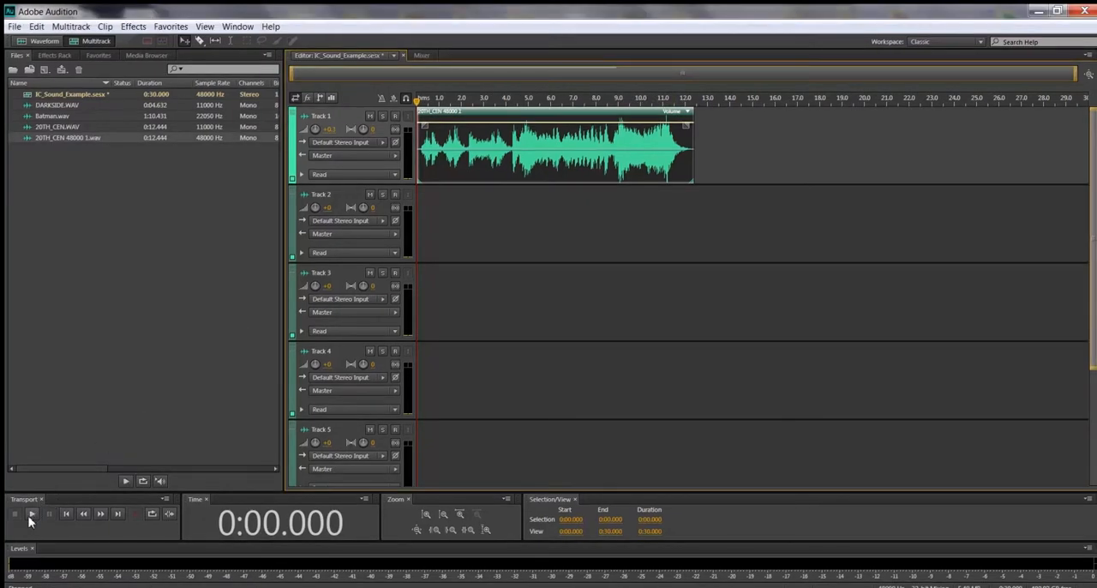
# Step: Play back the session to about 13.7 seconds and lower the 20TH_CEN clip's volume envelope to just above the clip's middle
pyautogui.click(30, 515)
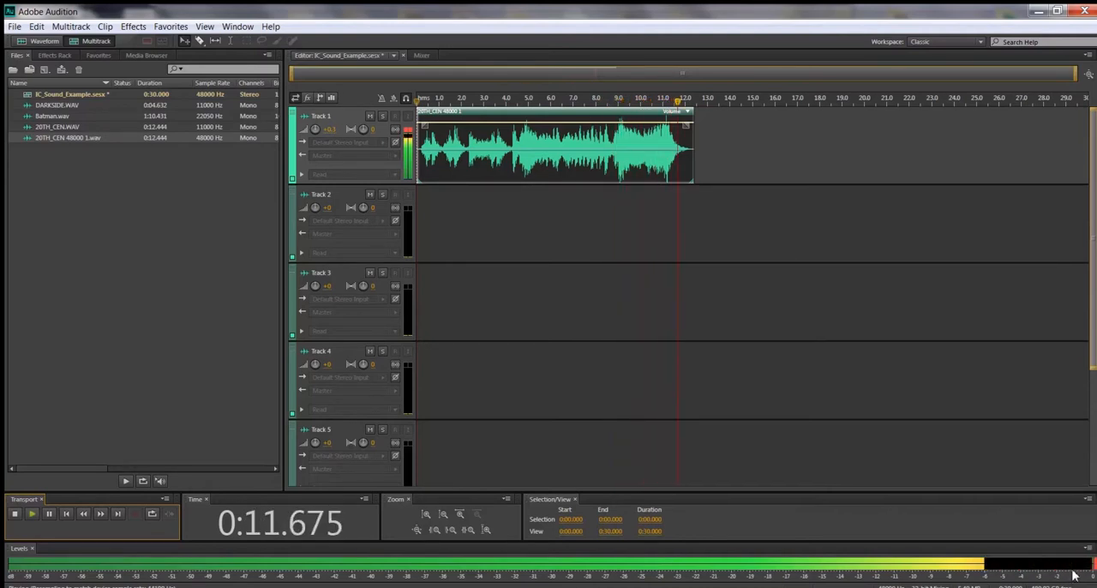
pyautogui.click(15, 513)
pyautogui.moveTo(741, 101); pyautogui.dragTo(419, 101)
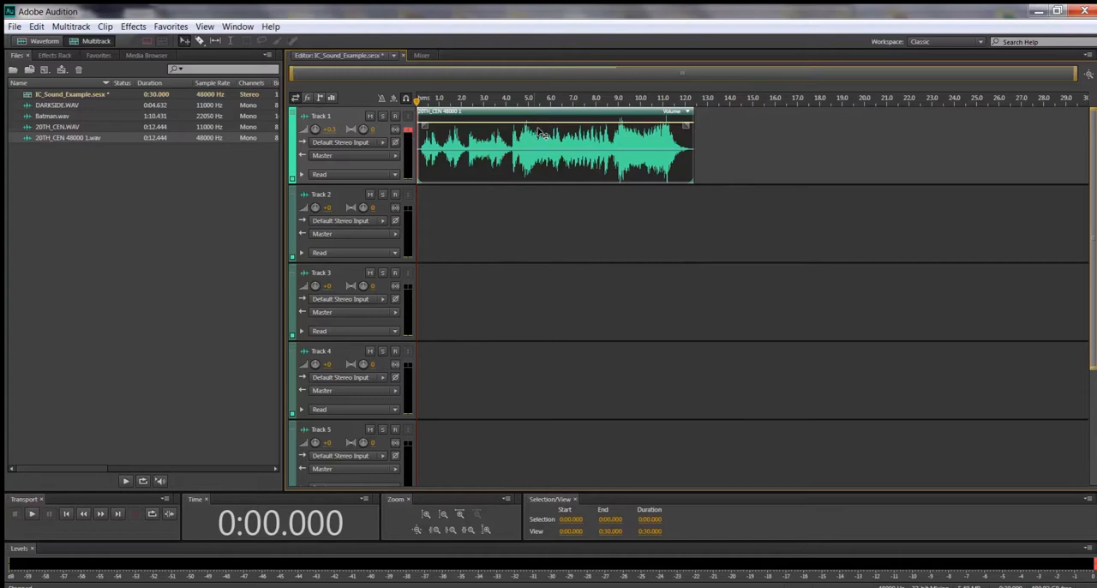
pyautogui.moveTo(540, 127); pyautogui.dragTo(542, 148)
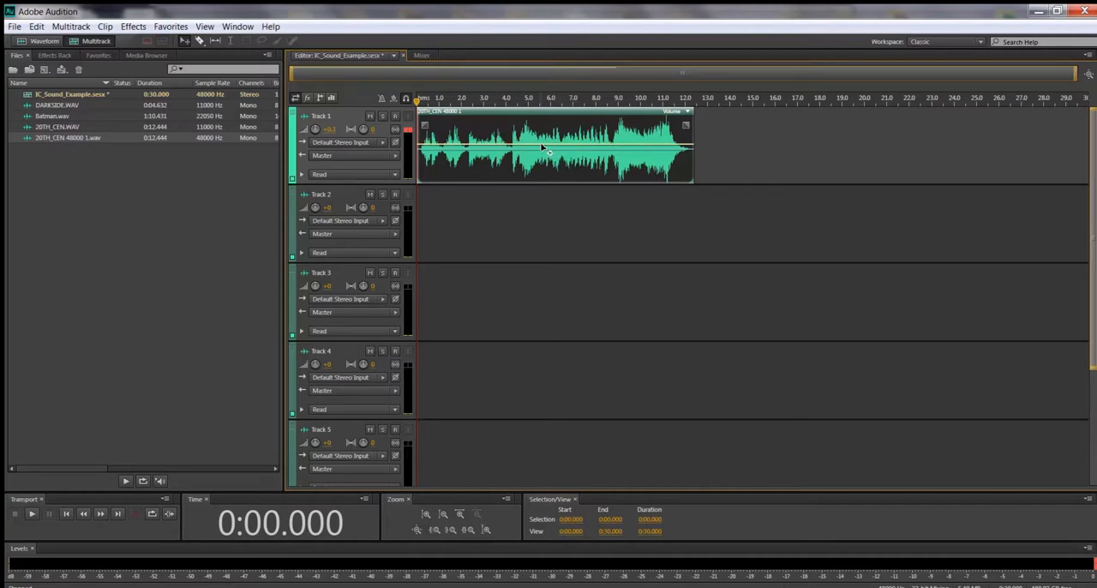
# Step: Open the 20TH_CEN clip in the Waveform editor and apply a fade-in and a fade-out of about 2 seconds each
pyautogui.doubleClick(497, 126)
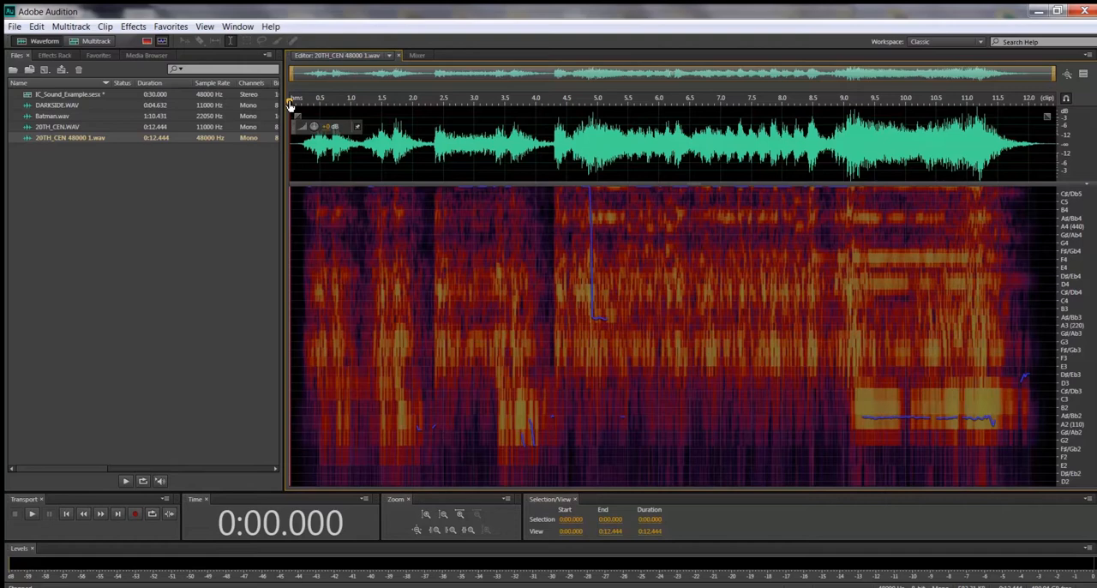
pyautogui.moveTo(290, 104); pyautogui.dragTo(269, 198)
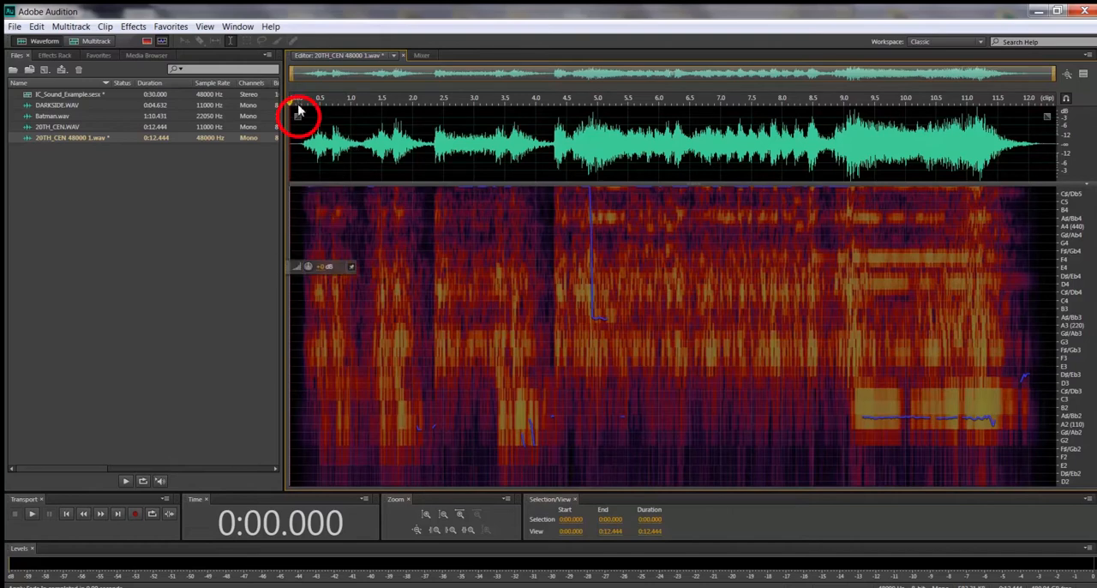
pyautogui.moveTo(298, 116)
pyautogui.mouseDown()
pyautogui.moveTo(295, 133)
pyautogui.moveTo(316, 145)
pyautogui.moveTo(388, 152)
pyautogui.mouseUp()
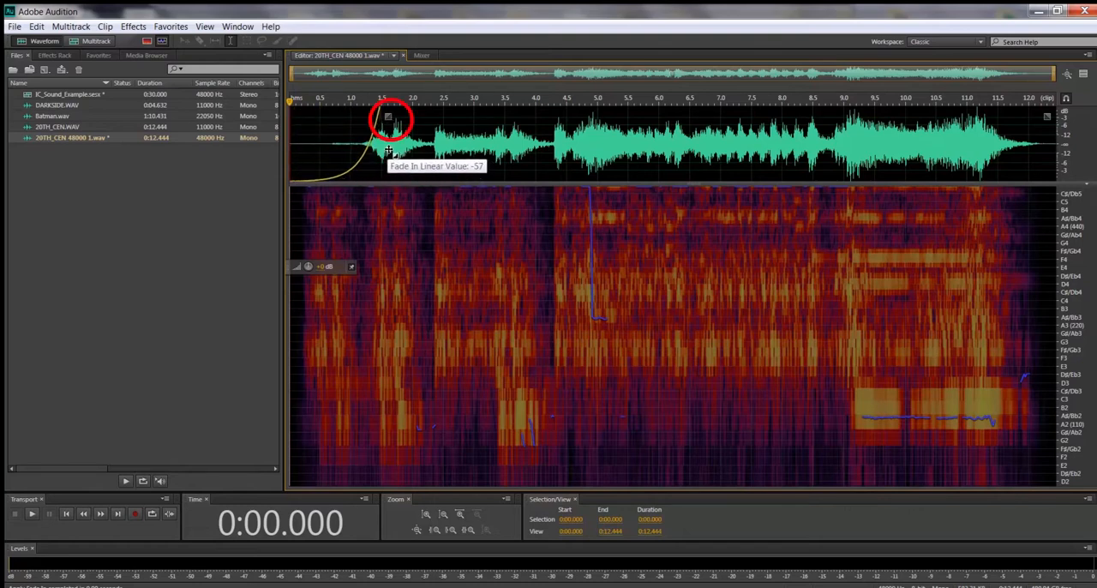
pyautogui.moveTo(389, 151); pyautogui.dragTo(420, 132)
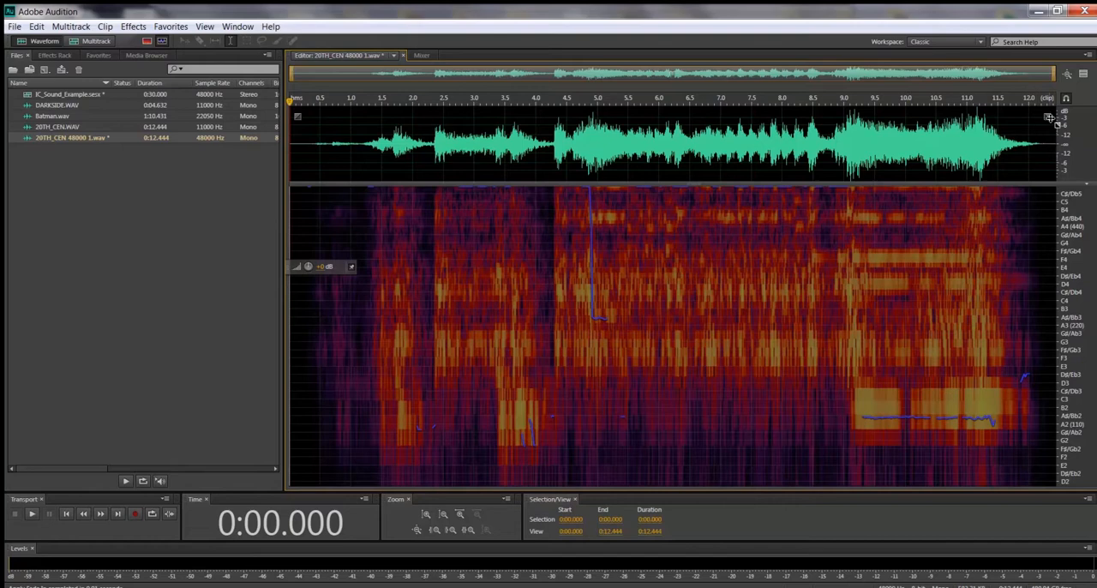
pyautogui.moveTo(1048, 117)
pyautogui.mouseDown()
pyautogui.moveTo(999, 124)
pyautogui.moveTo(939, 180)
pyautogui.moveTo(820, 188)
pyautogui.moveTo(938, 213)
pyautogui.moveTo(932, 179)
pyautogui.moveTo(906, 177)
pyautogui.mouseUp()
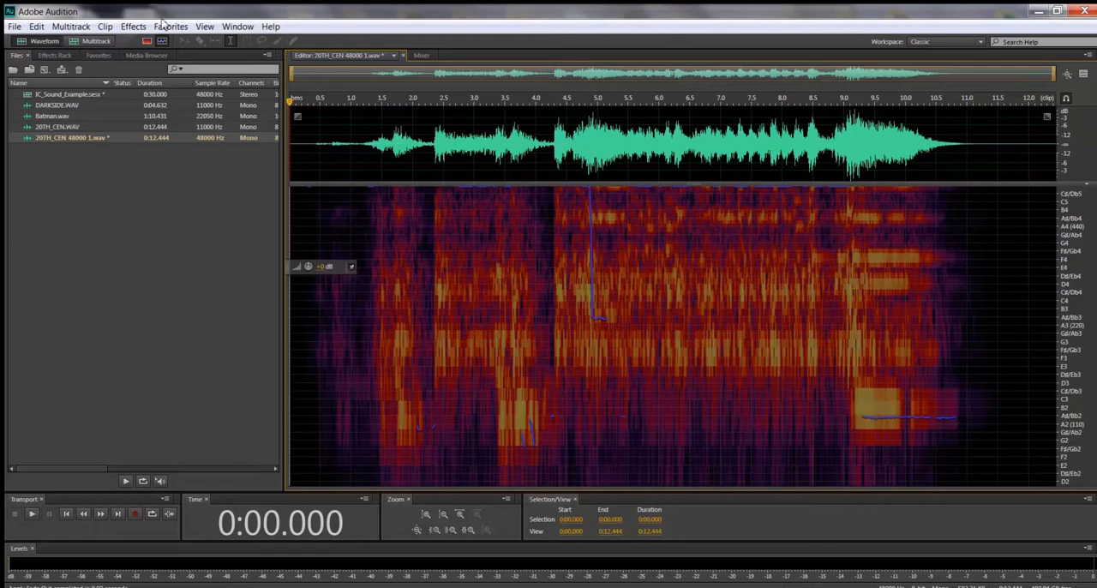
# Step: In the Multitrack view, give the 20TH_CEN clip a curved fade-in of about 3 seconds and a fade-out of about 3.5 seconds
pyautogui.click(96, 41)
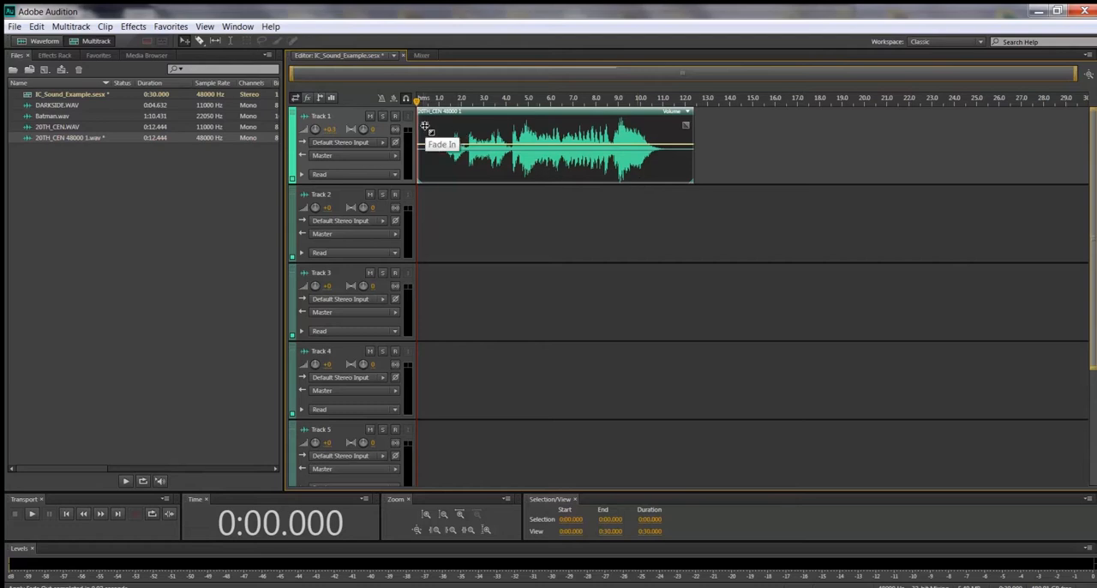
pyautogui.moveTo(424, 126); pyautogui.dragTo(424, 170)
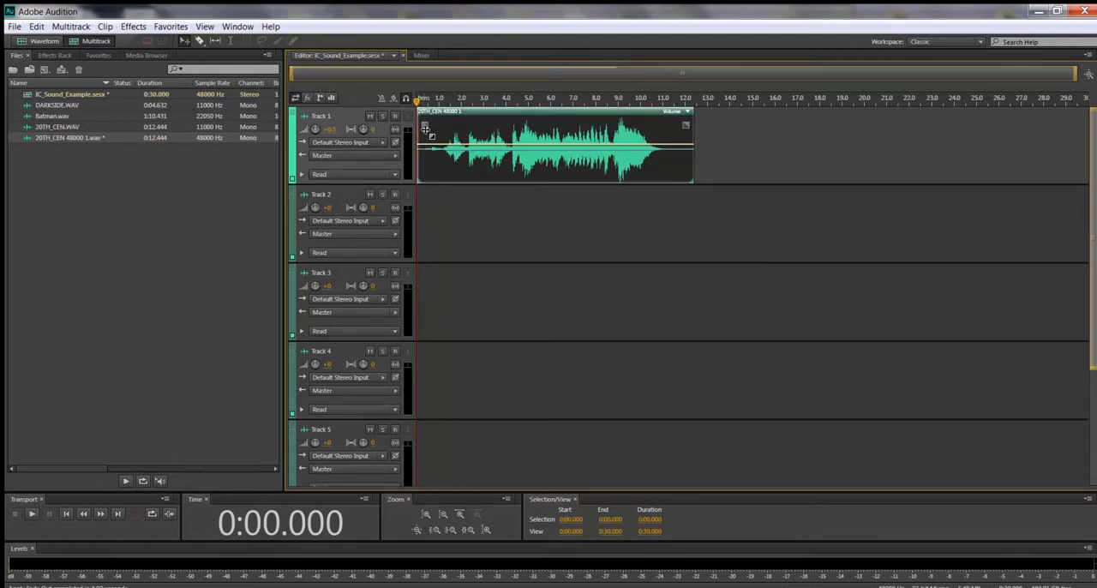
pyautogui.moveTo(425, 126); pyautogui.dragTo(496, 151)
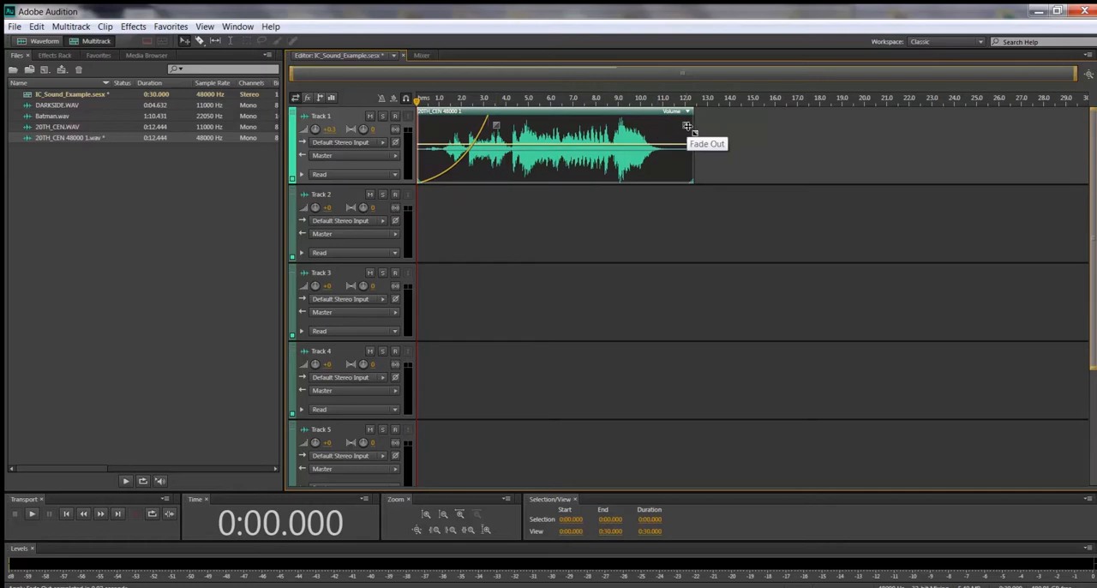
pyautogui.moveTo(686, 126); pyautogui.dragTo(610, 150)
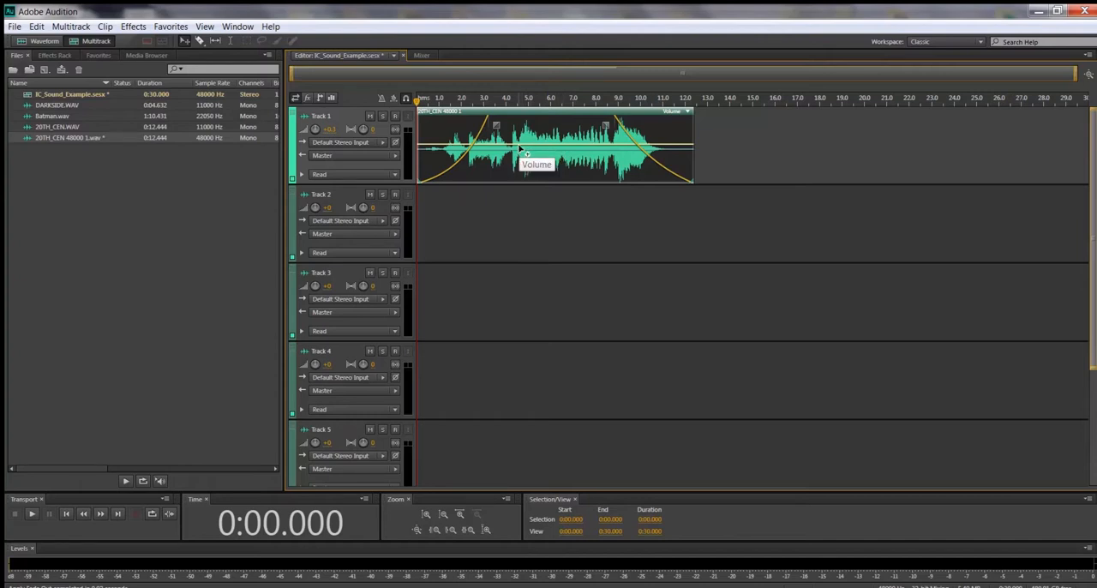
# Step: Place timeline markers at the session start, at 0:05.417 and at 0:08.688
pyautogui.press('m')
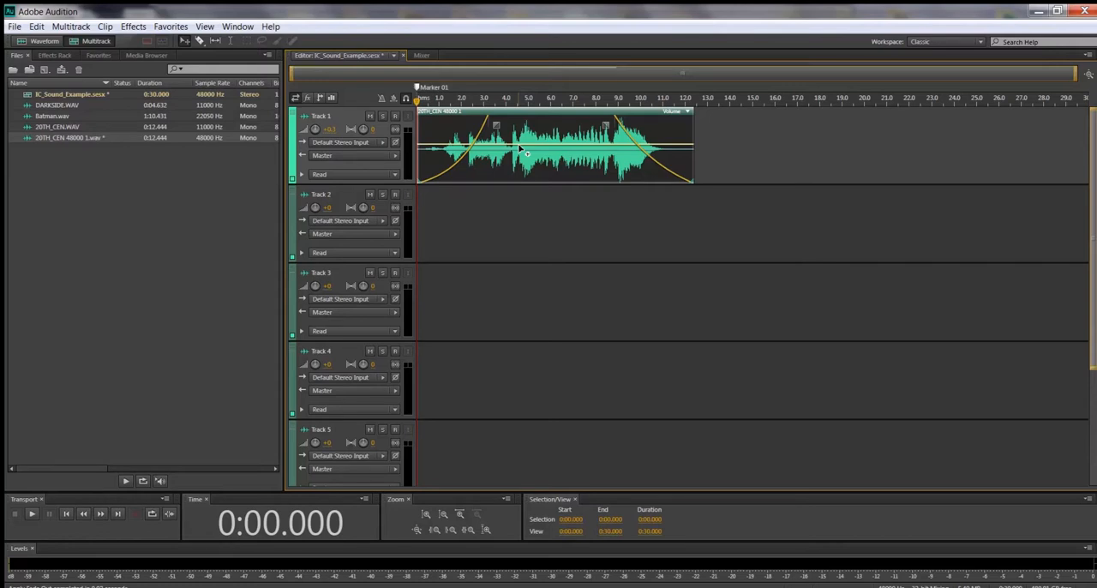
pyautogui.moveTo(417, 100); pyautogui.dragTo(539, 115)
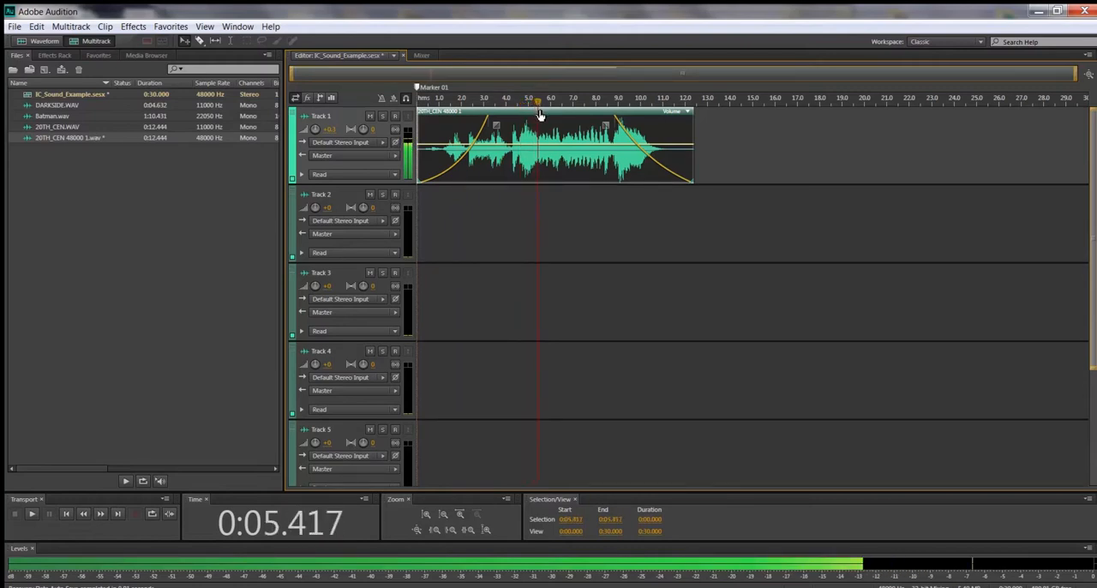
pyautogui.press('m')
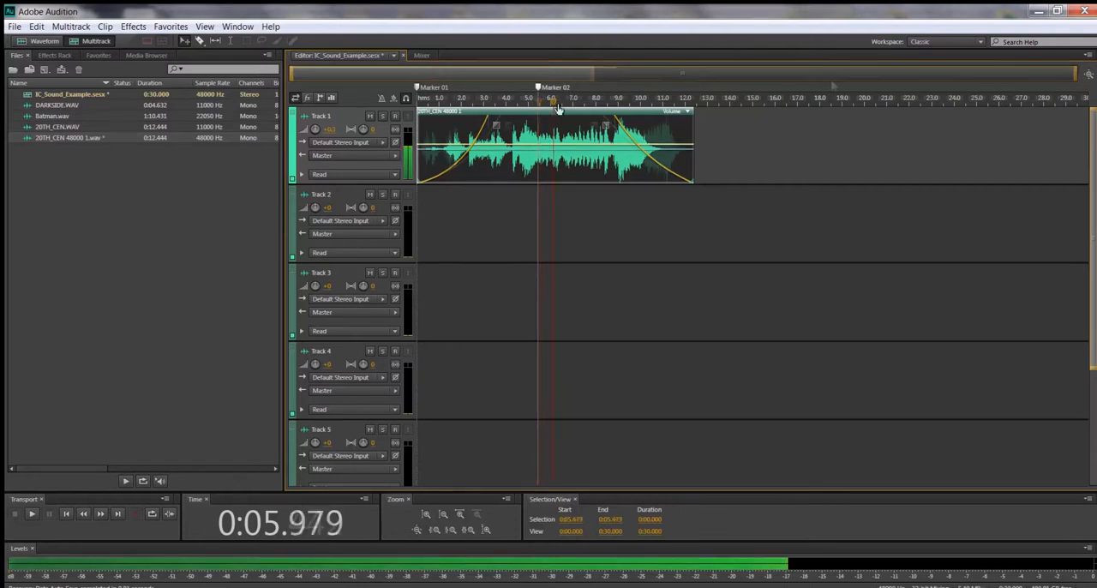
pyautogui.press('space')
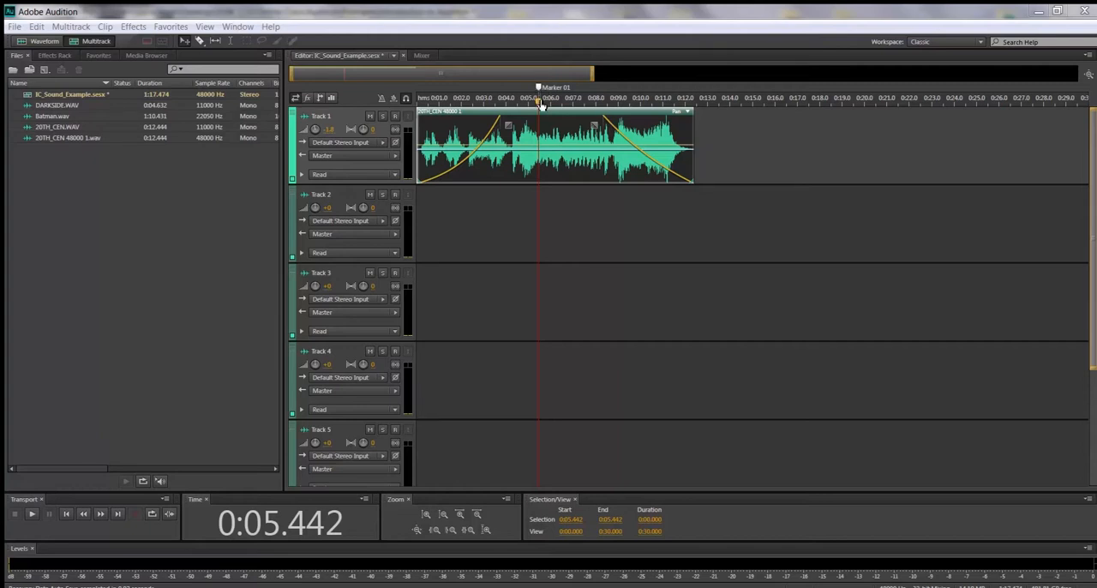
pyautogui.moveTo(540, 103); pyautogui.dragTo(569, 108)
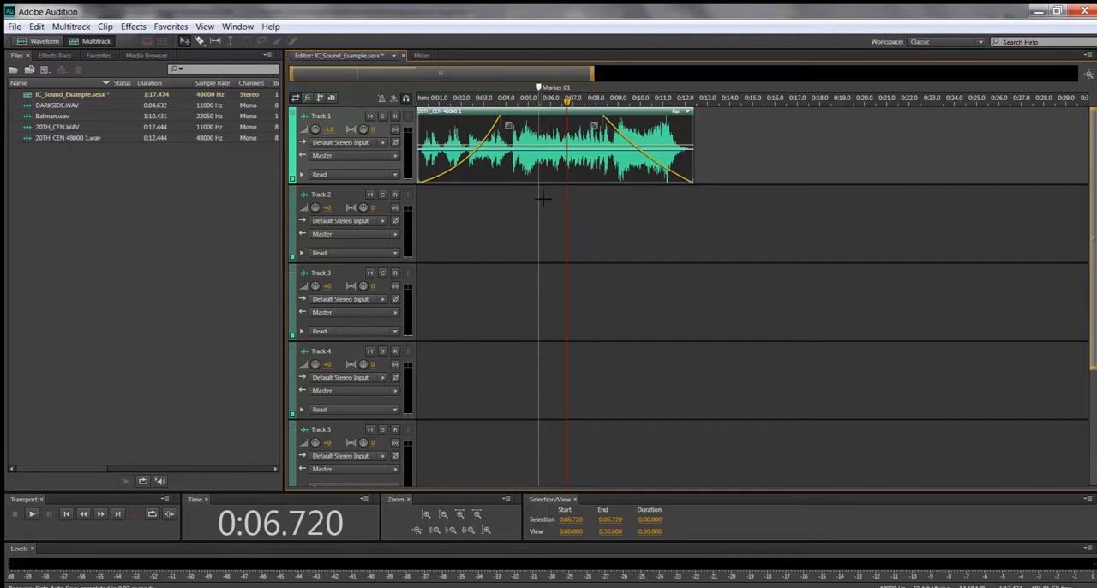
pyautogui.press('space')
pyautogui.moveTo(567, 101); pyautogui.dragTo(612, 112)
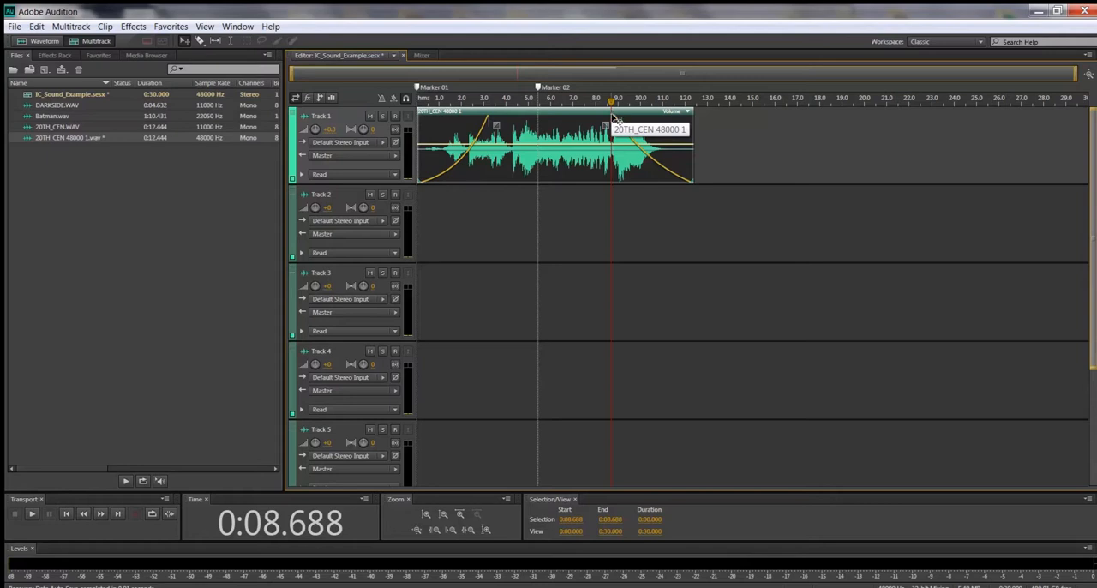
pyautogui.press('m')
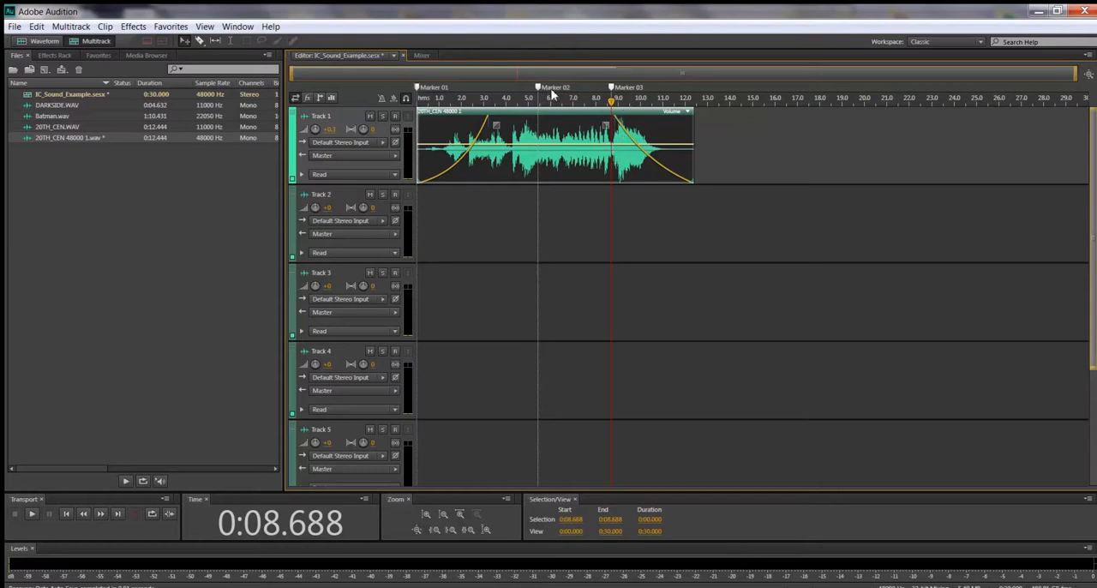
# Step: Play the 20TH_CEN clip from Marker 02 and stop just past Marker 03
pyautogui.moveTo(548, 102); pyautogui.dragTo(539, 110)
pyautogui.press('space')
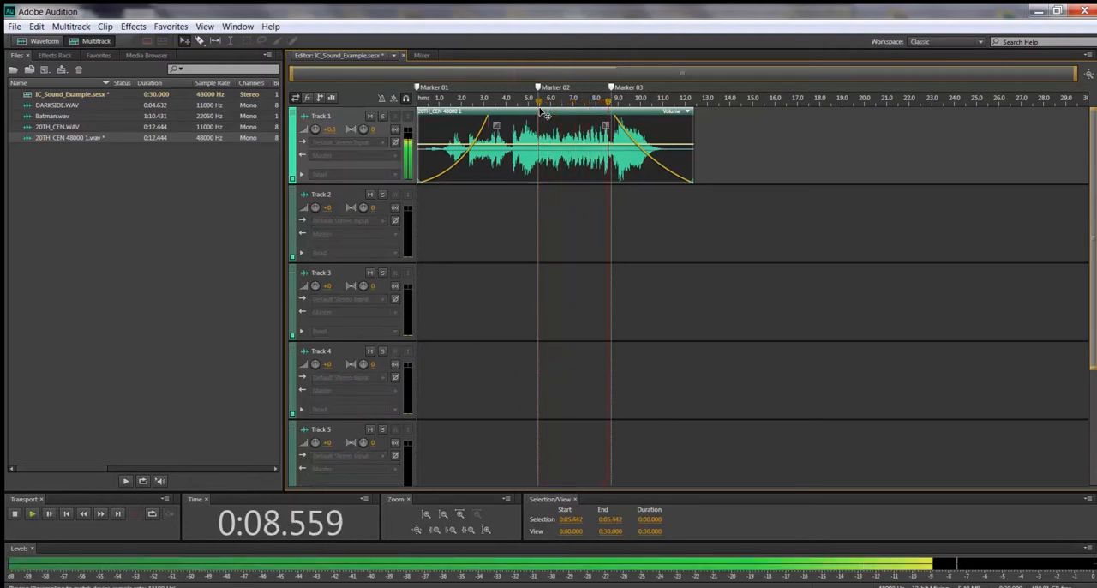
pyautogui.press('space')
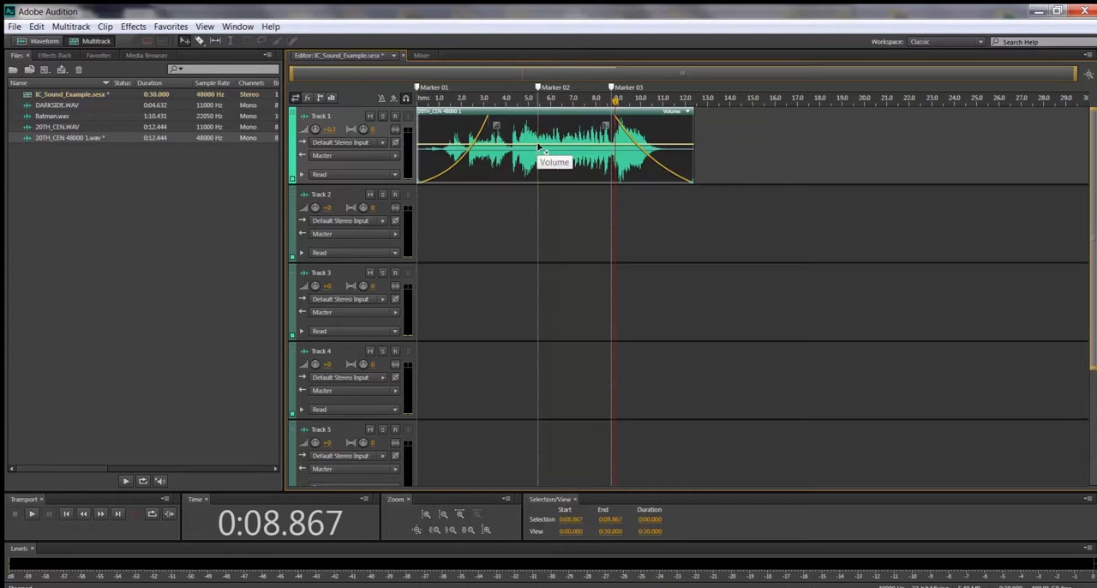
# Step: Add volume keyframes around Marker 02 and Marker 03 on the 20TH_CEN clip and lower the envelope between them below the clip's middle
pyautogui.click(611, 145)
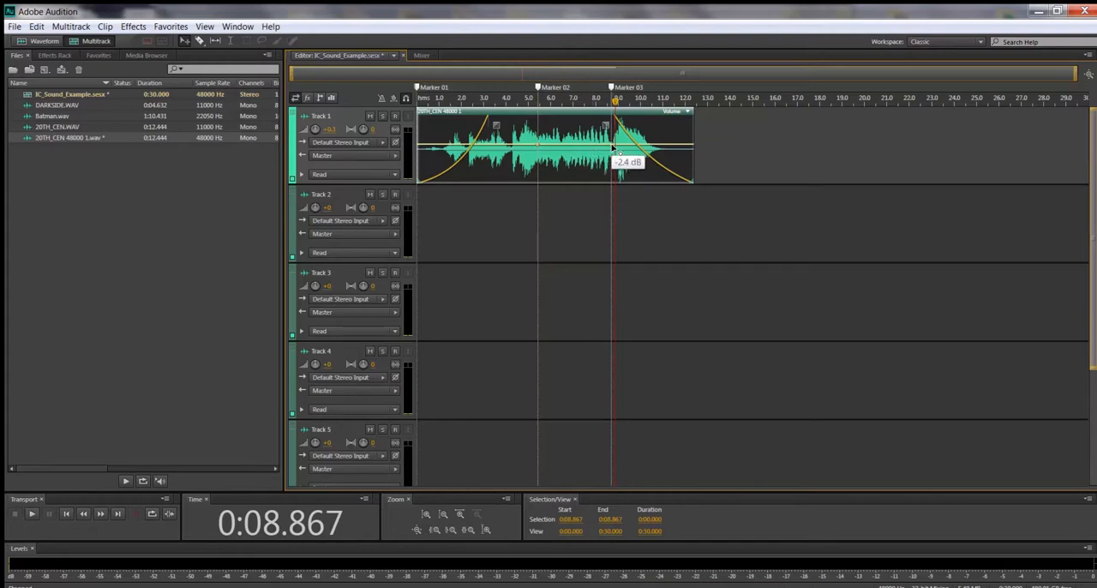
pyautogui.moveTo(619, 149); pyautogui.dragTo(619, 169)
pyautogui.moveTo(532, 146)
pyautogui.moveTo(531, 147); pyautogui.dragTo(543, 167)
# Step: Place DARKSIDE.WAV on Track 2 starting at Marker 02 and play the mix from that marker
pyautogui.moveTo(60, 106)
pyautogui.mouseDown()
pyautogui.moveTo(463, 145)
pyautogui.moveTo(482, 221)
pyautogui.moveTo(541, 212)
pyautogui.mouseUp()
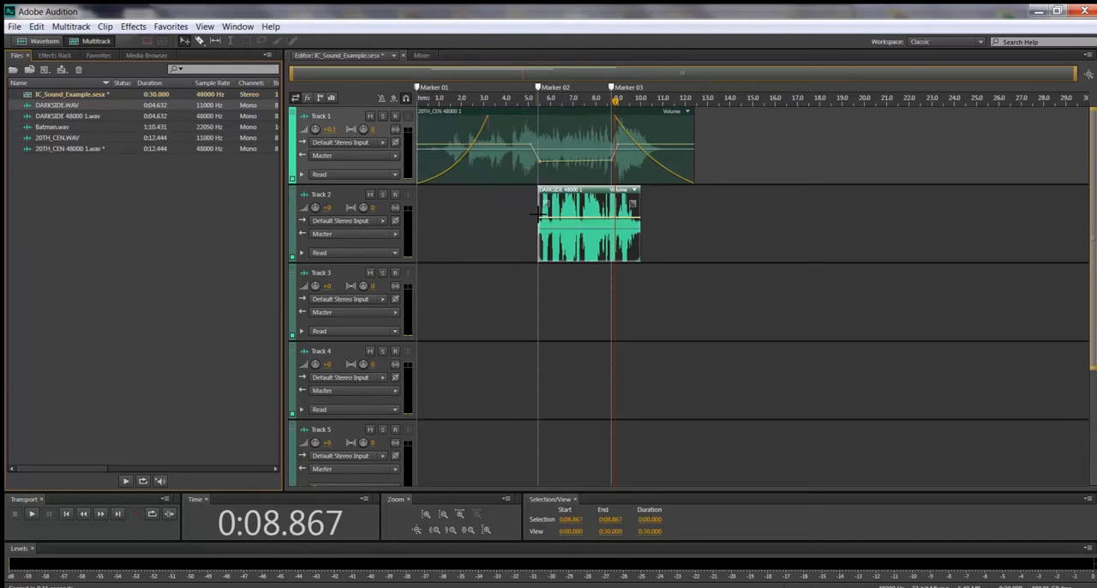
pyautogui.press('space')
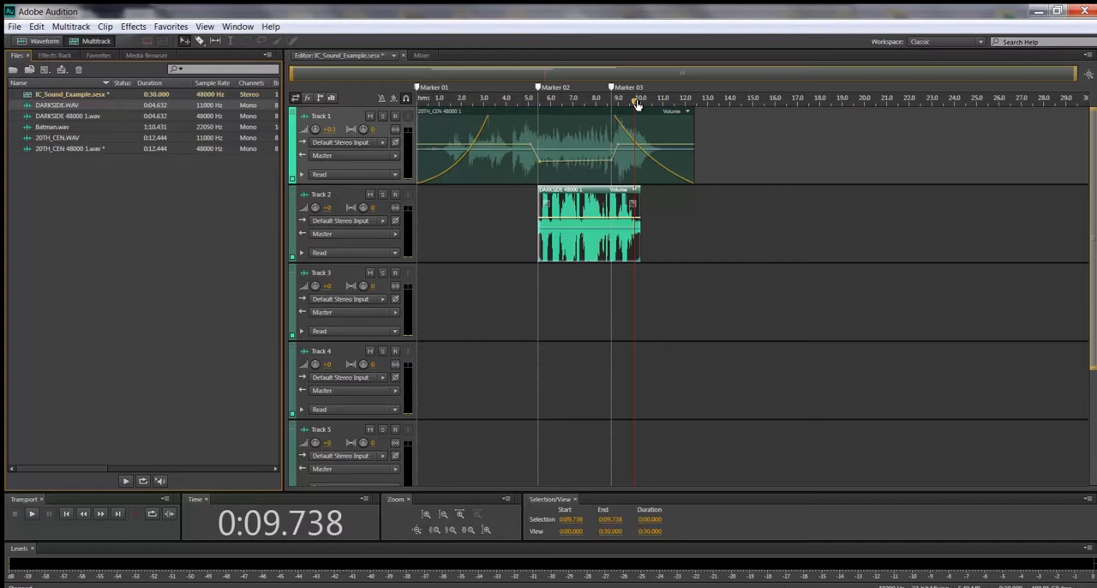
pyautogui.moveTo(636, 104); pyautogui.dragTo(540, 115)
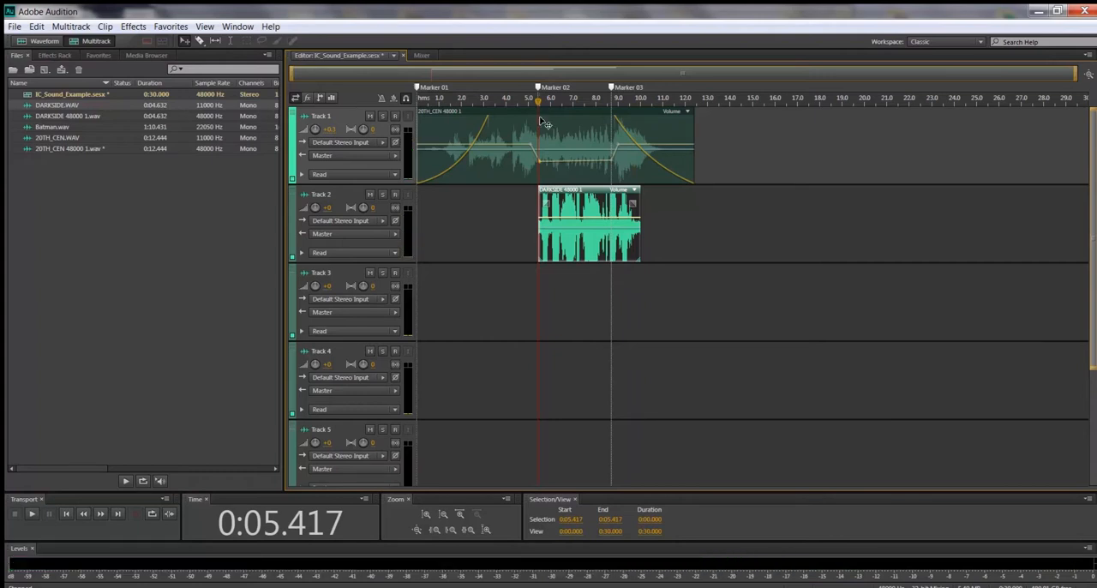
pyautogui.press('space')
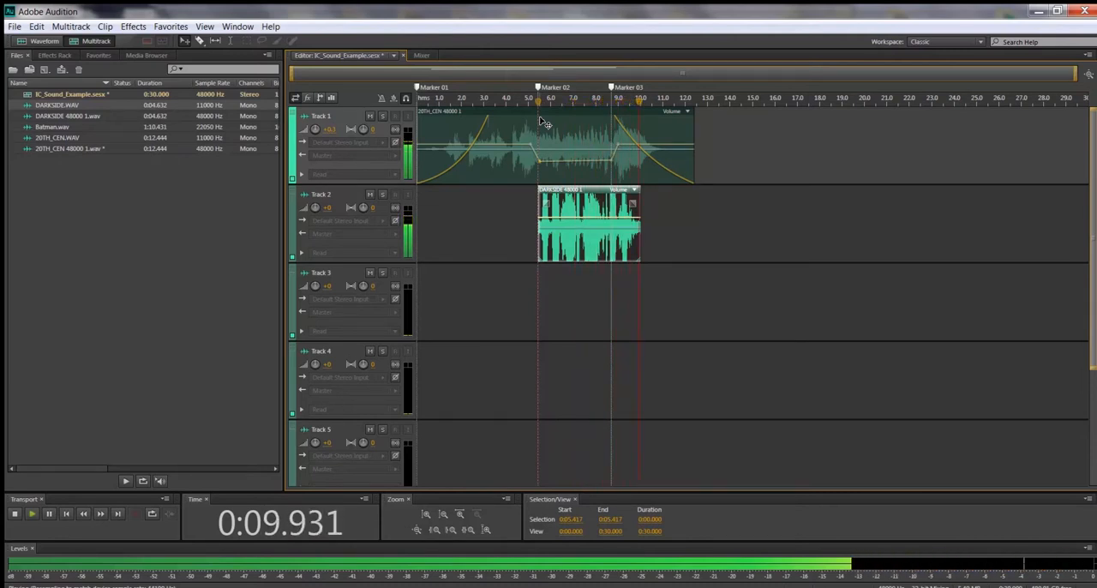
pyautogui.press('space')
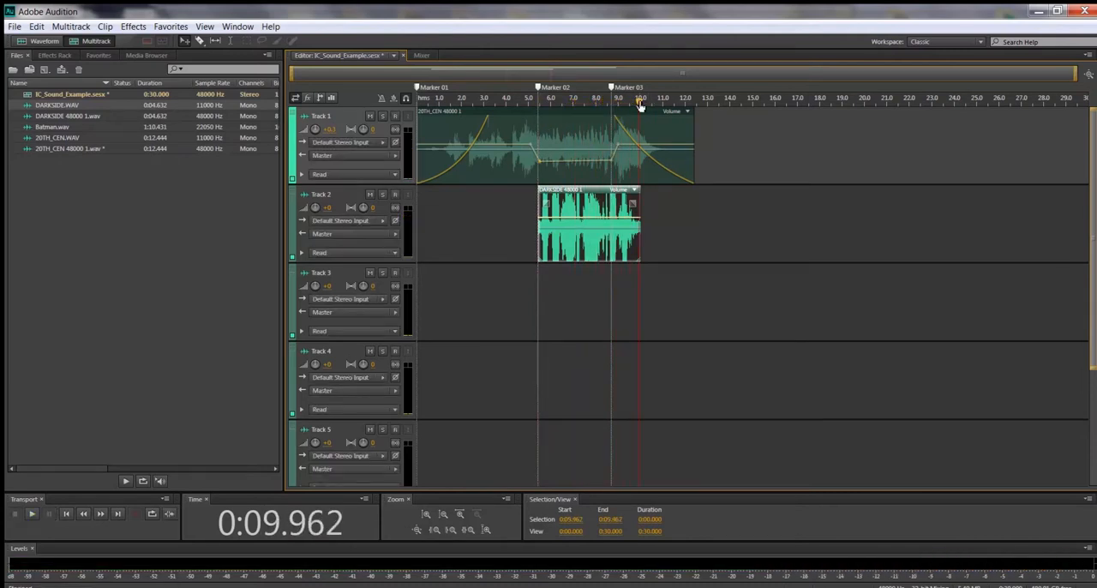
pyautogui.moveTo(641, 99); pyautogui.dragTo(537, 123)
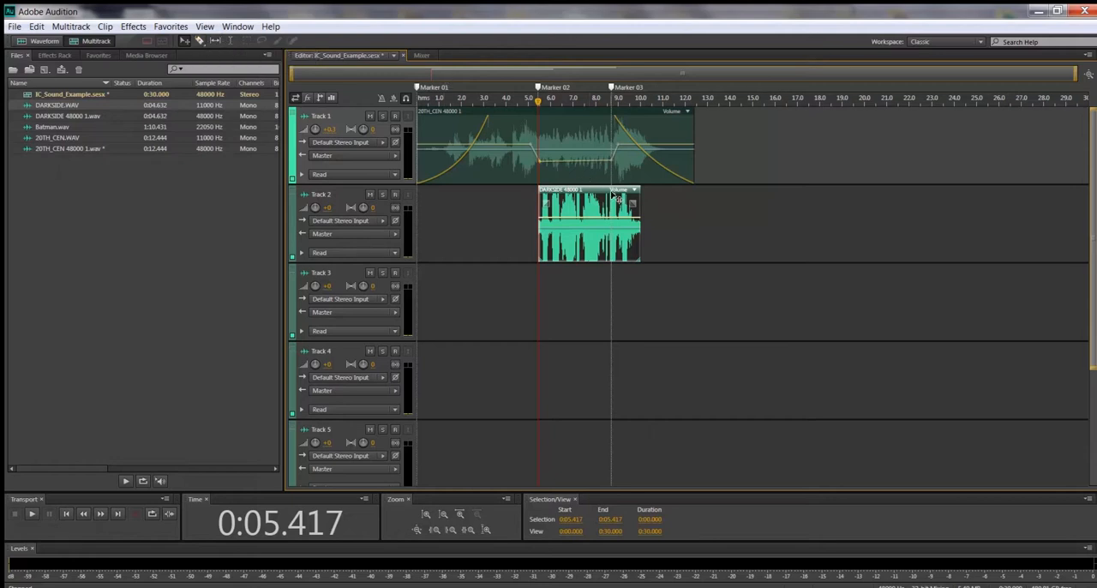
# Step: Split the DARKSIDE clip on Track 2 at 0:08.662 near Marker 03 and move its second piece to about 13.6 seconds
pyautogui.moveTo(538, 101); pyautogui.dragTo(612, 124)
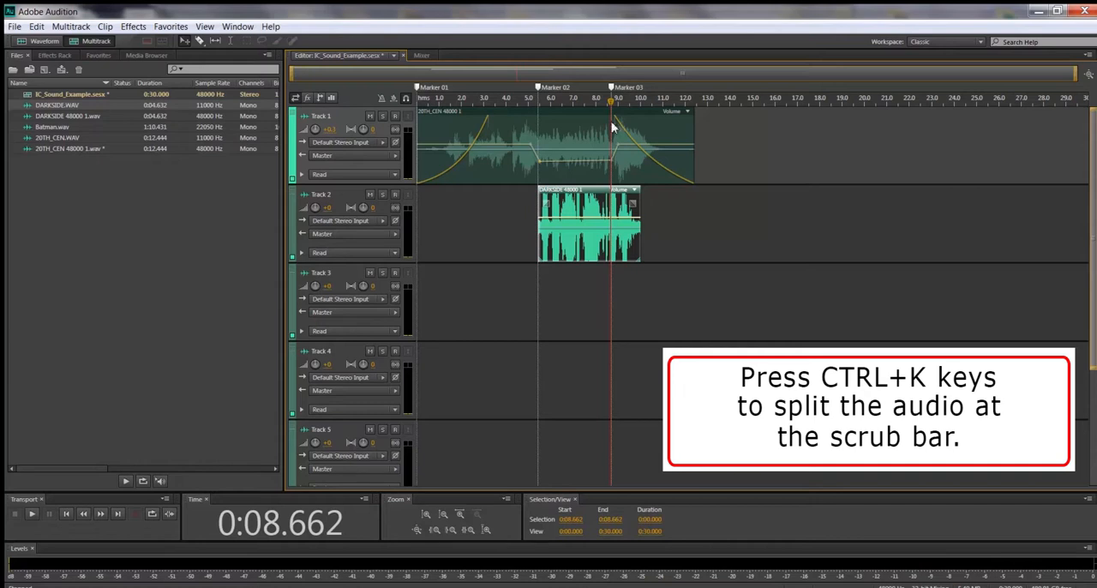
pyautogui.hotkey('ctrl', 'k')
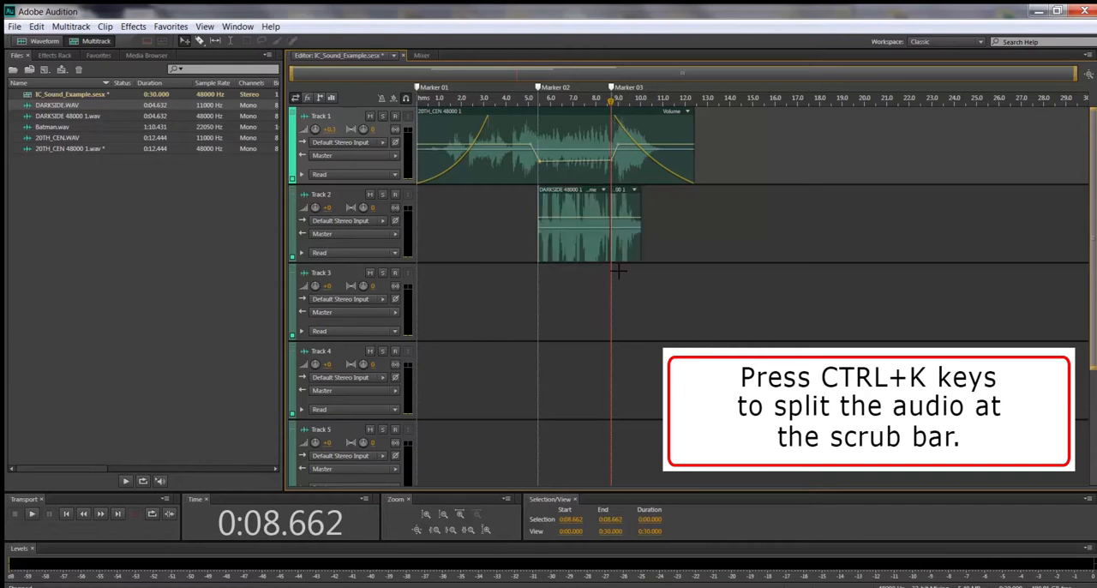
pyautogui.click(632, 198)
pyautogui.moveTo(632, 198); pyautogui.dragTo(742, 206)
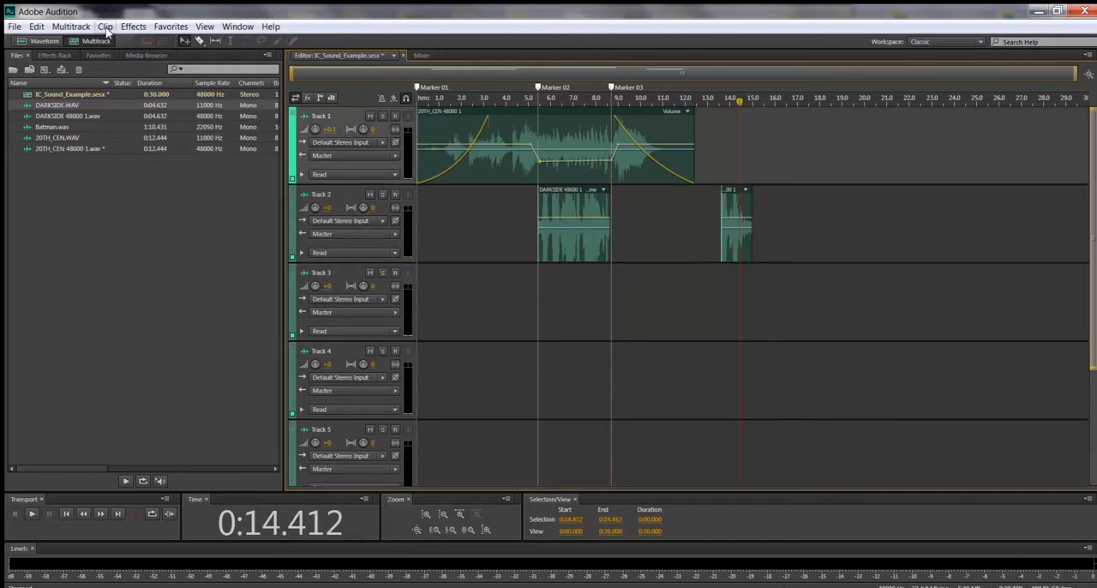
# Step: Split the moved DARKSIDE piece on Track 2 at 0:14.412 and shift its last fragment to about 15 seconds
pyautogui.click(105, 26)
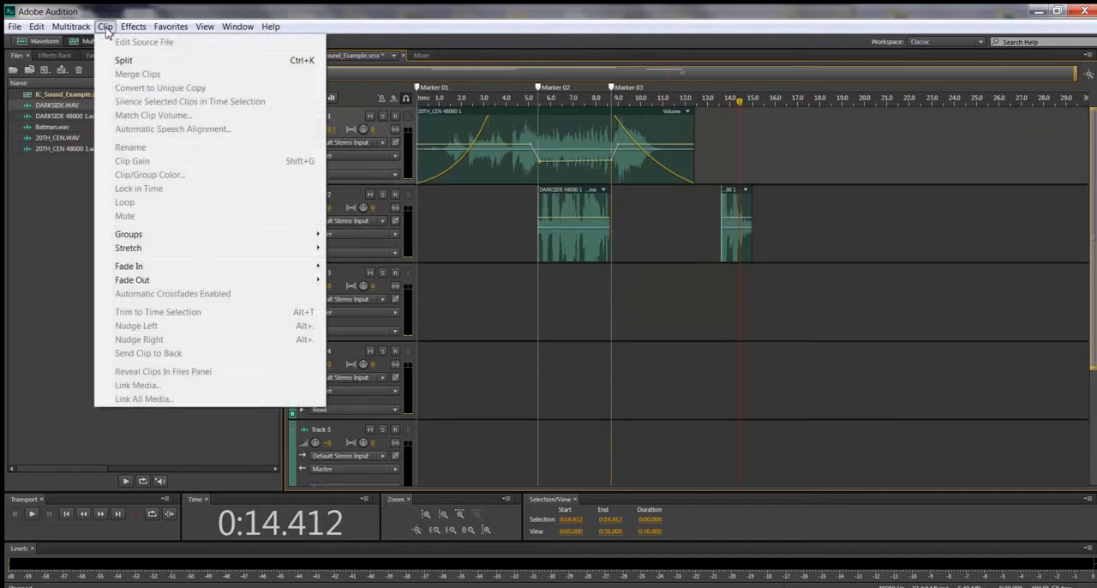
pyautogui.click(149, 68)
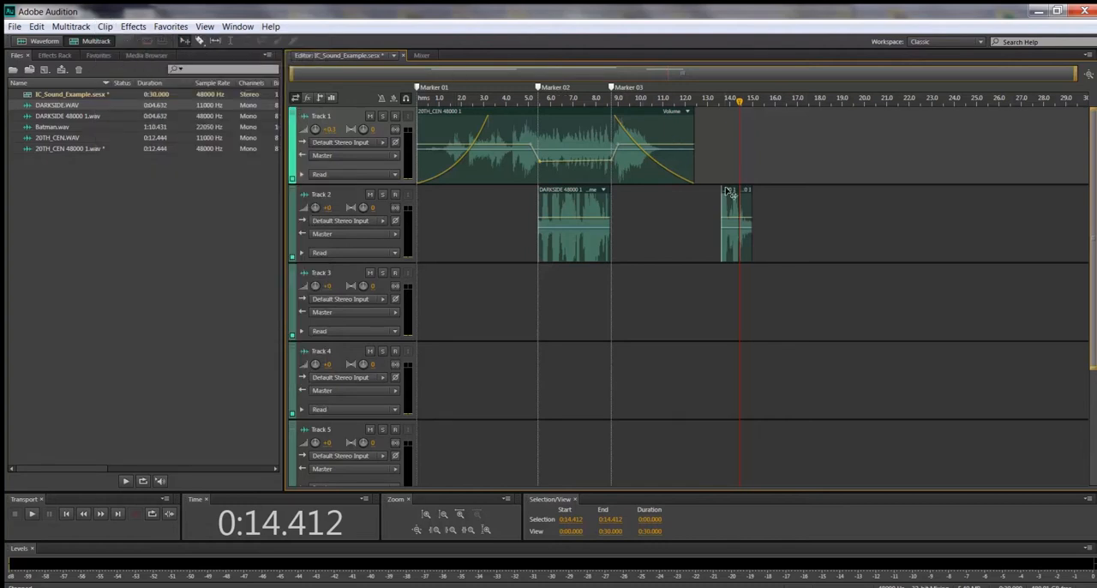
pyautogui.moveTo(729, 192); pyautogui.dragTo(763, 201)
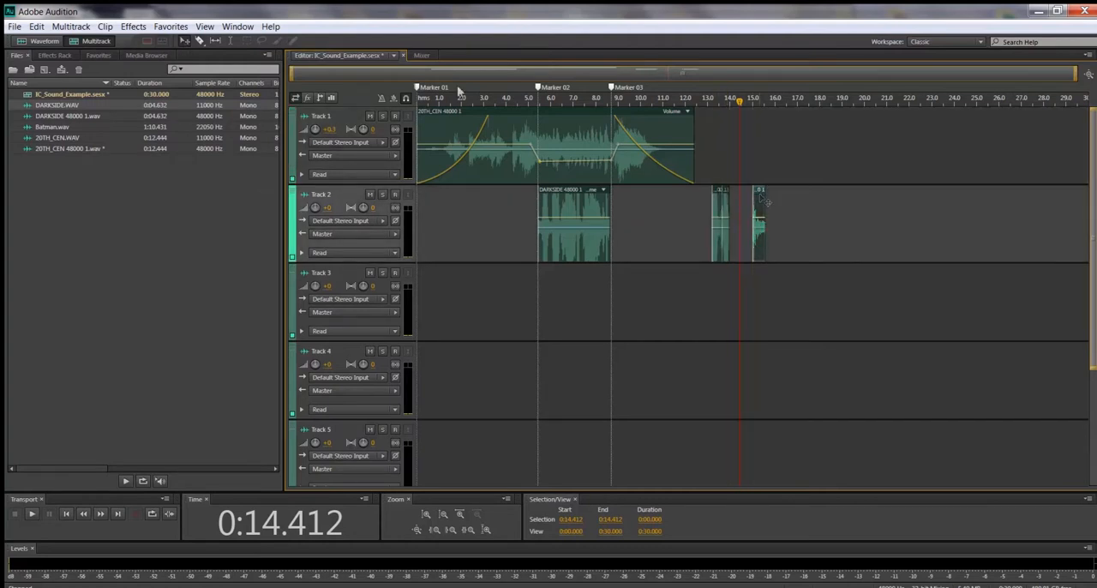
# Step: Delete the DARKSIDE fragment at about 15 seconds and the small one just before 14 seconds on Track 2
pyautogui.click(761, 195)
pyautogui.rightClick(762, 196)
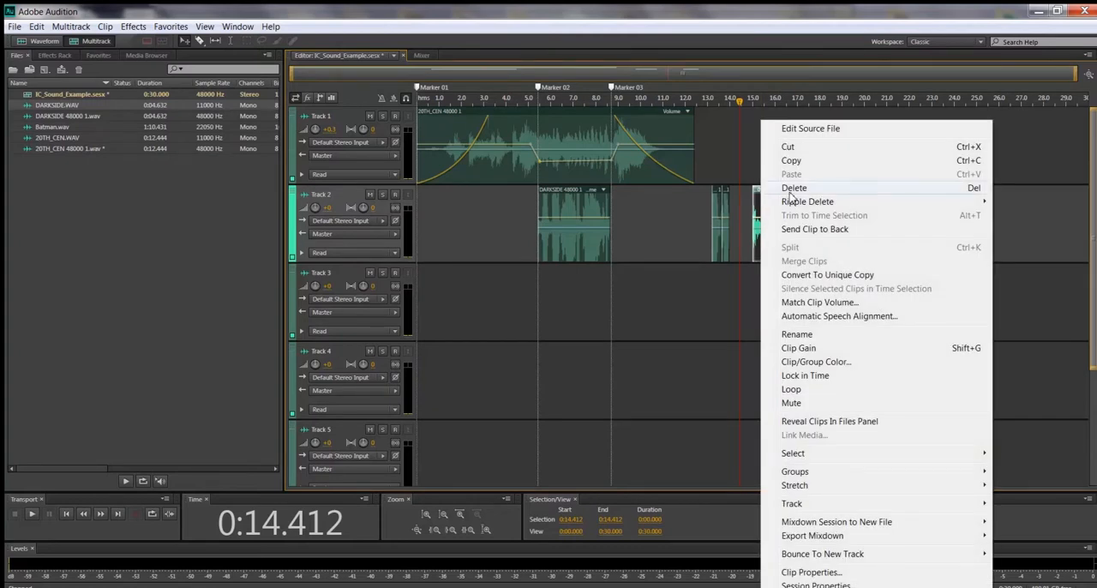
pyautogui.click(792, 190)
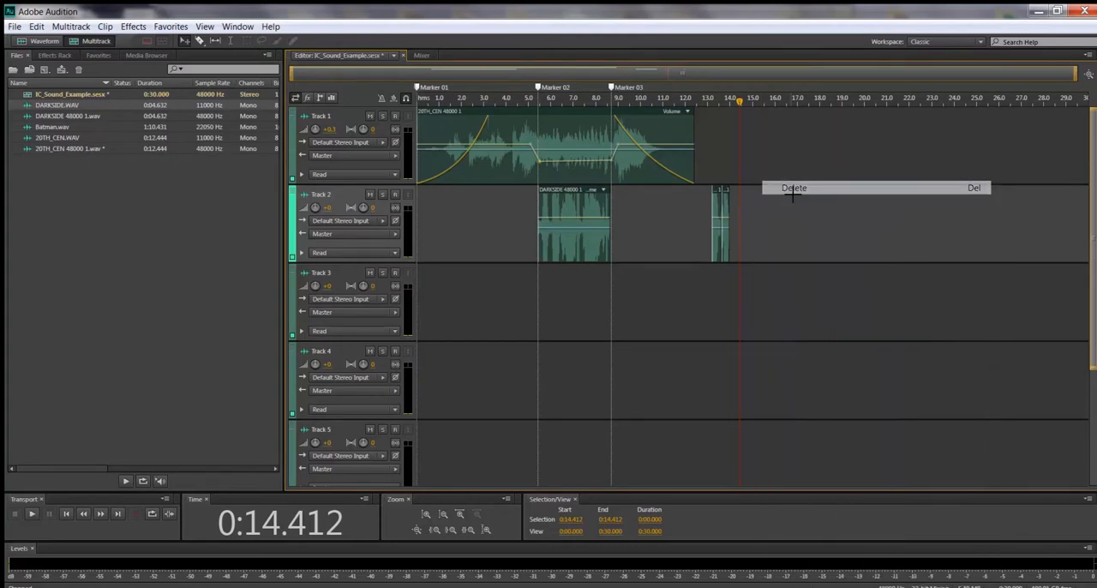
pyautogui.click(725, 190)
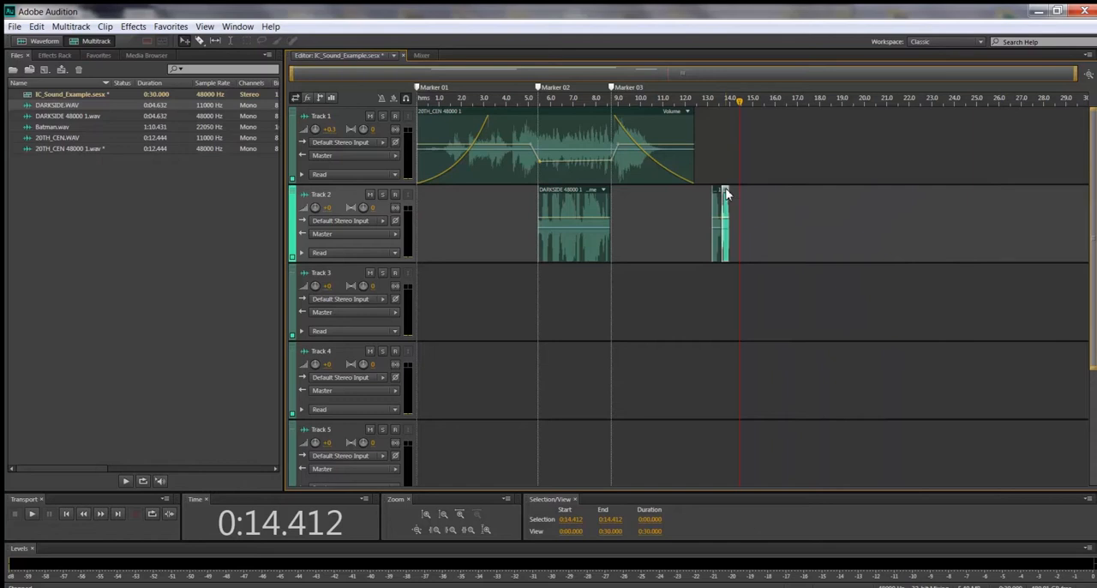
pyautogui.press('Delete')
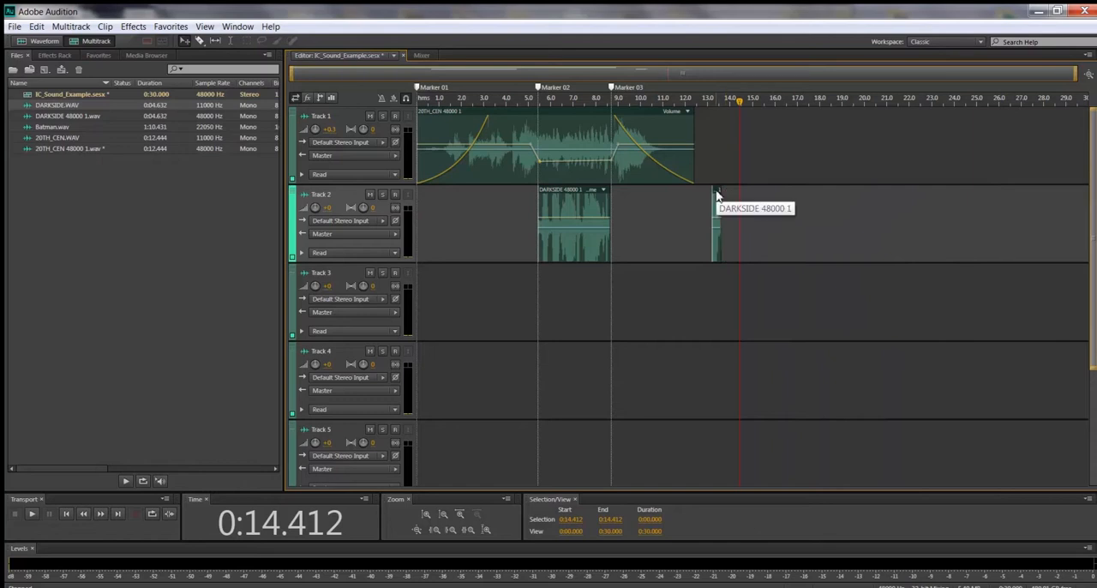
pyautogui.rightClick(718, 196)
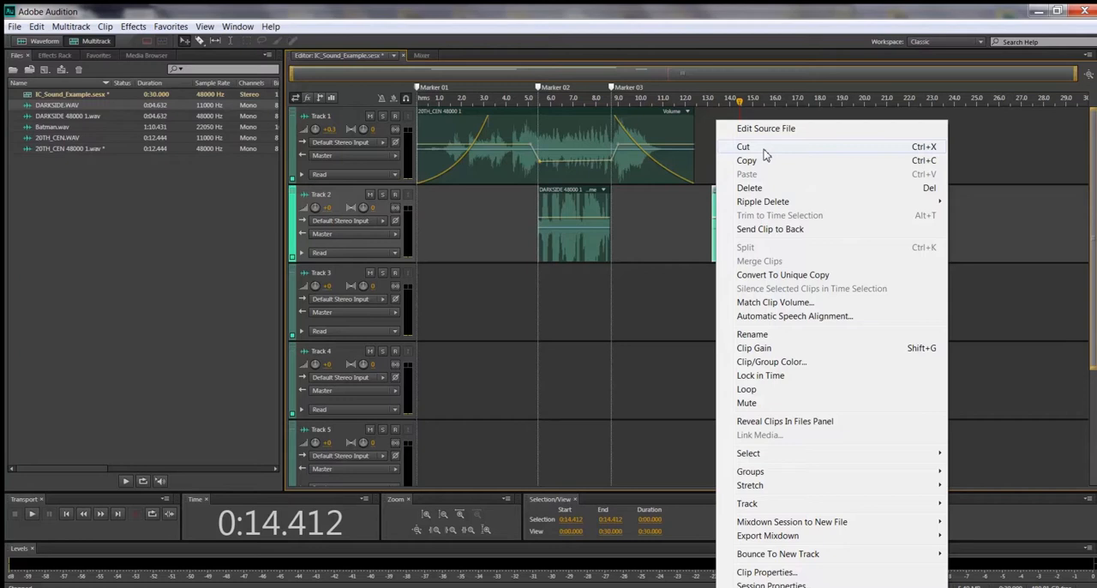
pyautogui.moveTo(811, 206)
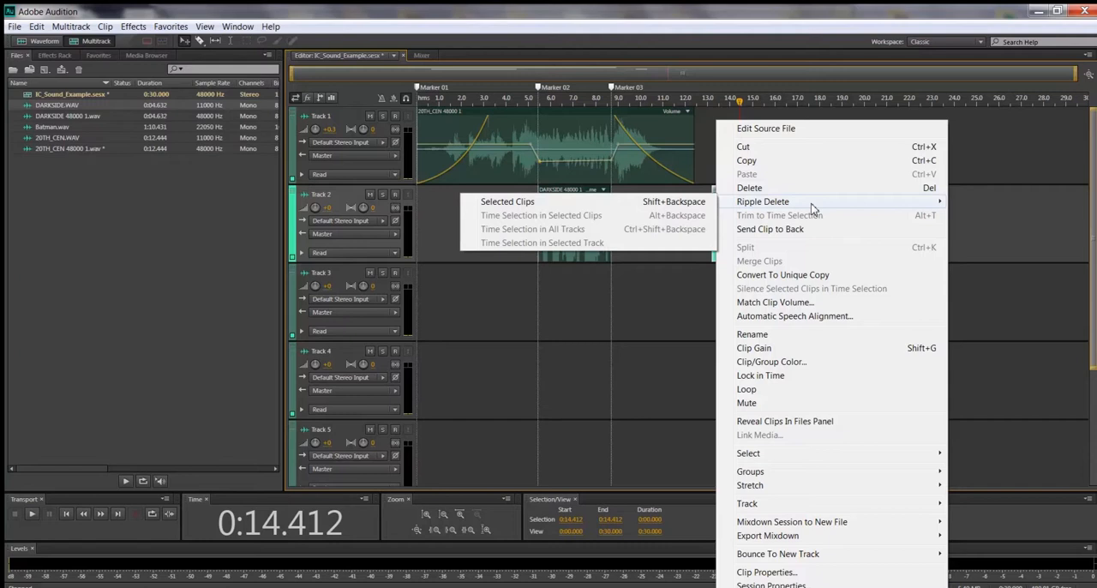
pyautogui.click(1008, 150)
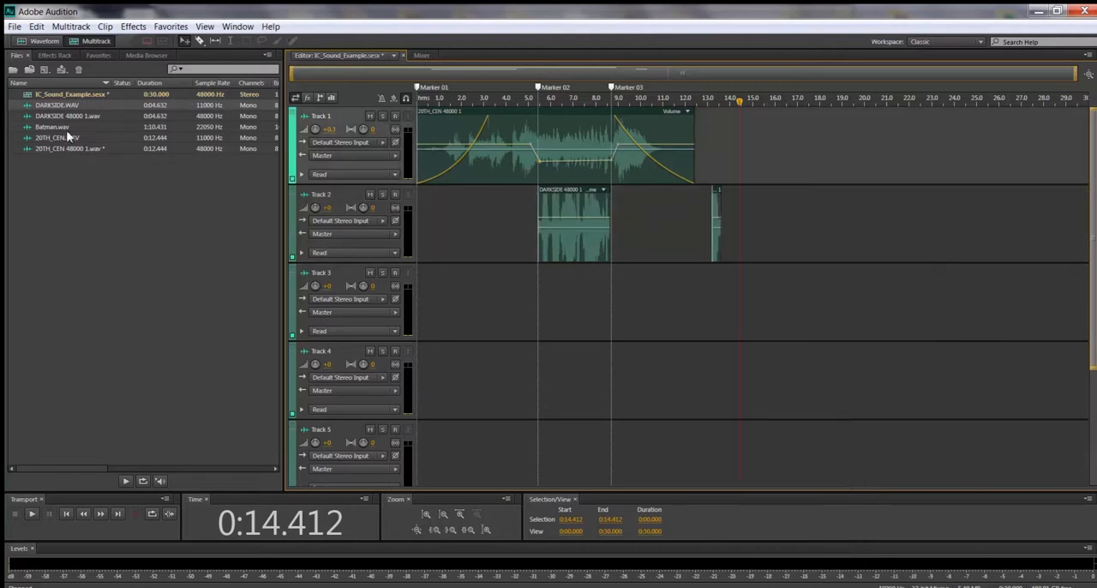
# Step: Place Batman.wav on Track 3 starting at the very beginning of the session and mute Tracks 1 and 2
pyautogui.moveTo(62, 131); pyautogui.dragTo(474, 298)
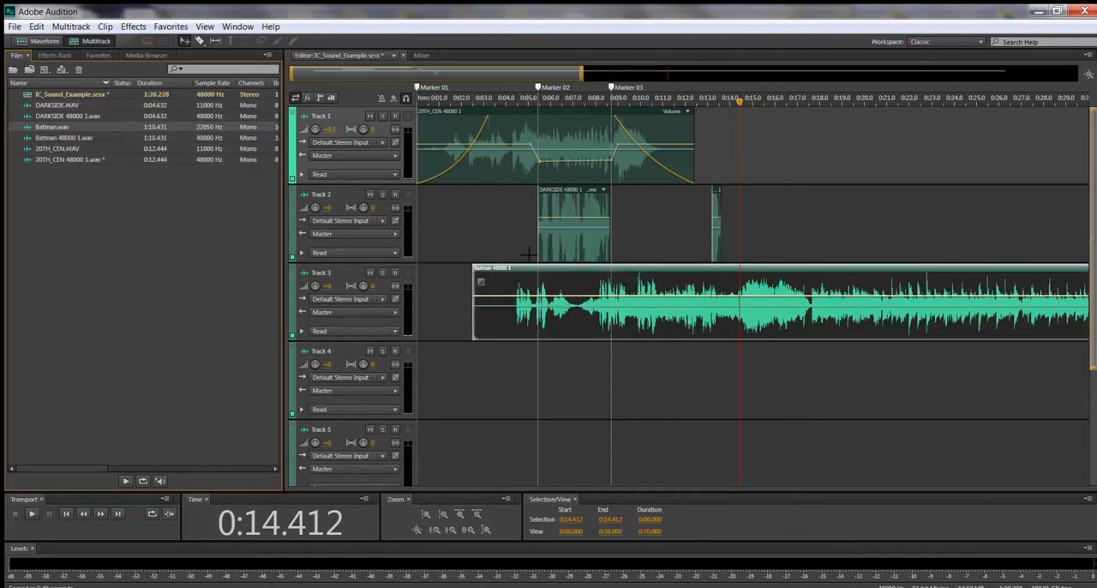
pyautogui.moveTo(529, 272); pyautogui.dragTo(472, 275)
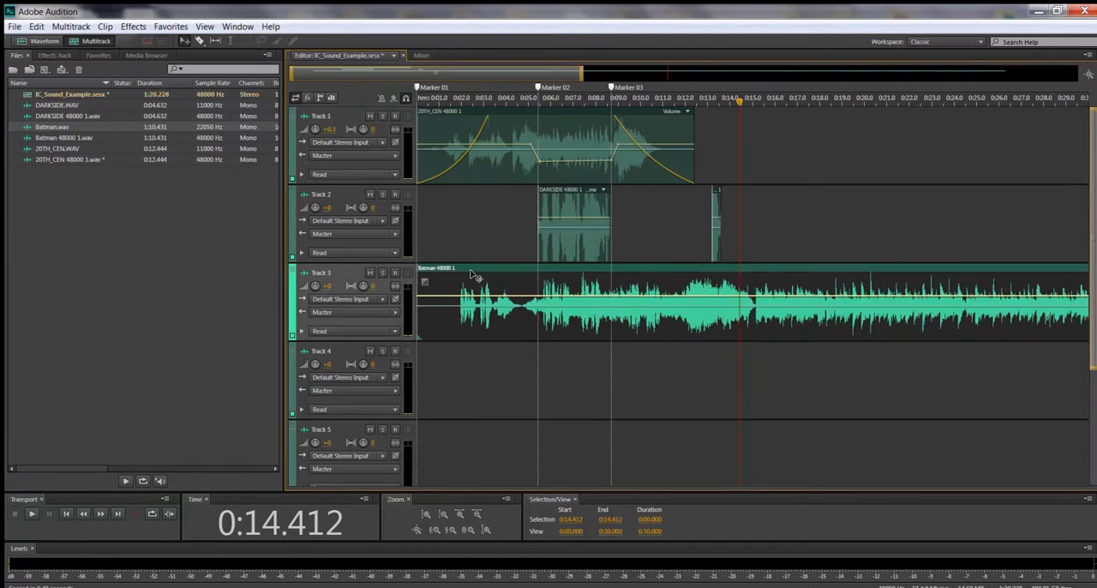
pyautogui.click(370, 115)
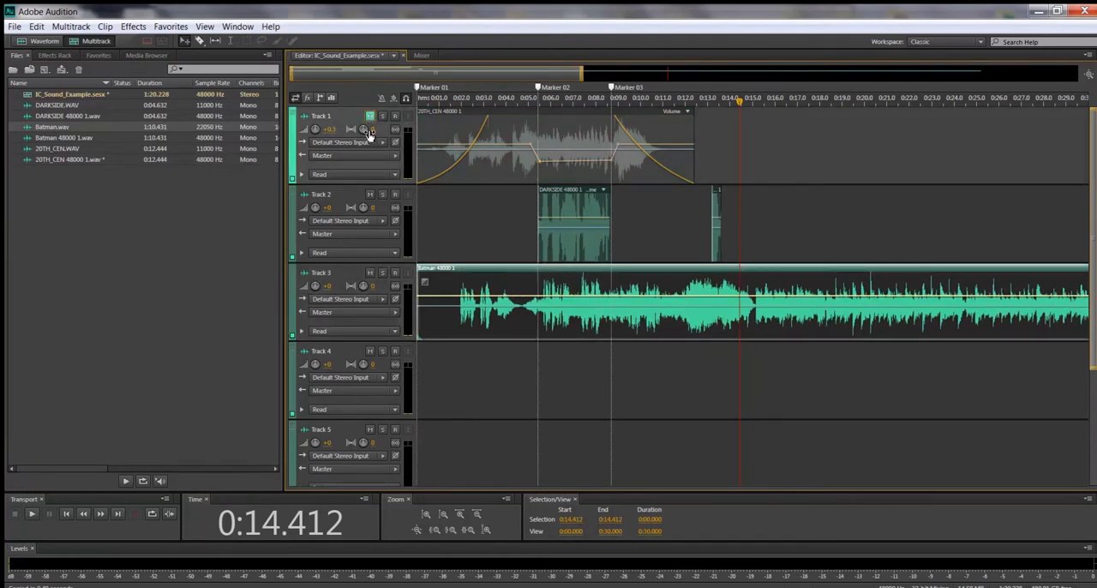
pyautogui.click(371, 196)
# Step: Play the session from the start to hear the Batman clip and stop at about 18 seconds
pyautogui.press('Home')
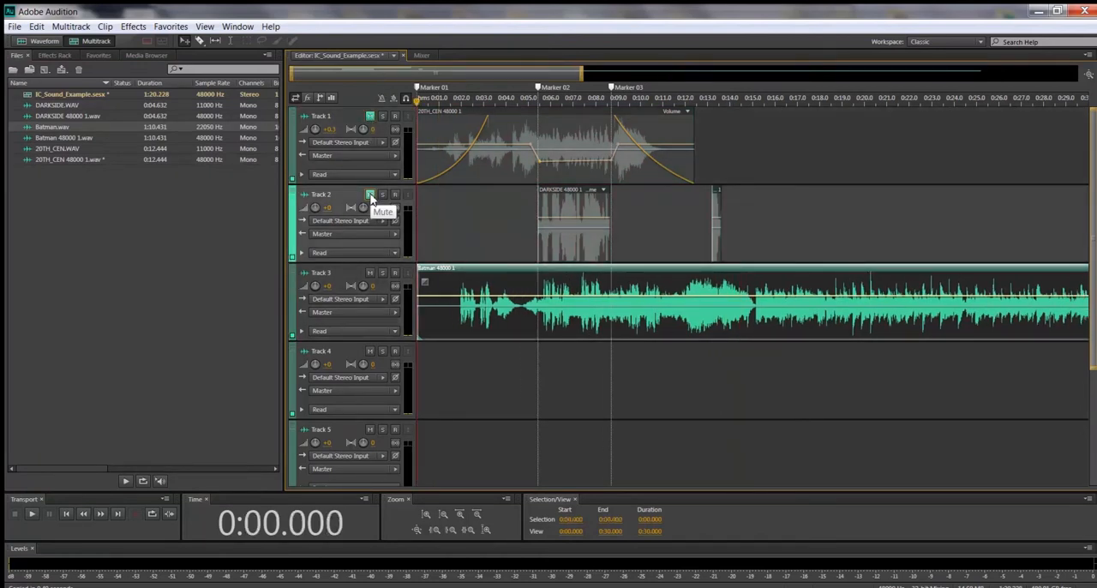
pyautogui.press('space')
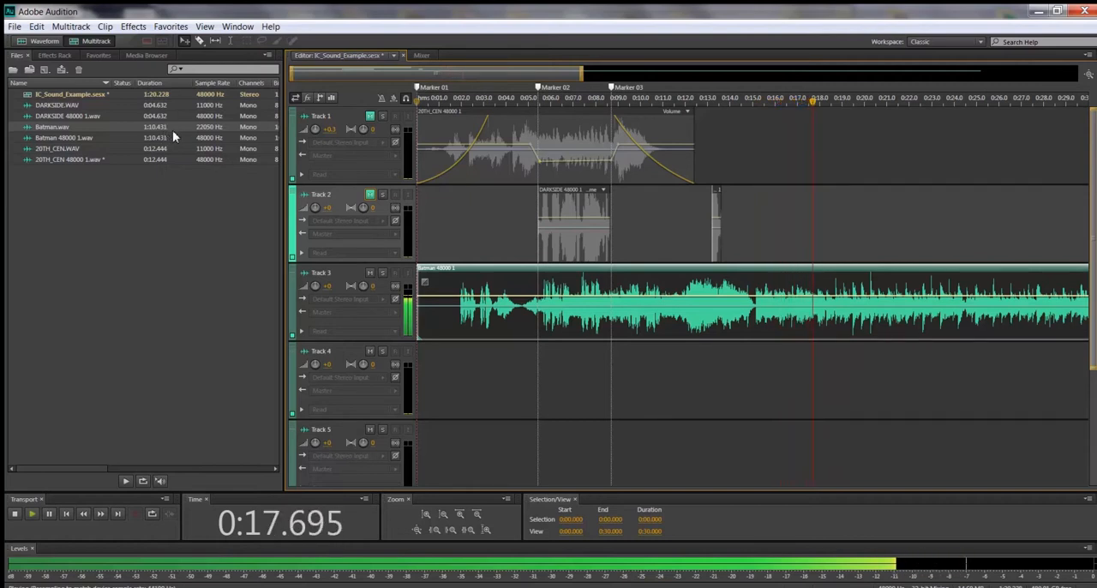
pyautogui.press('space')
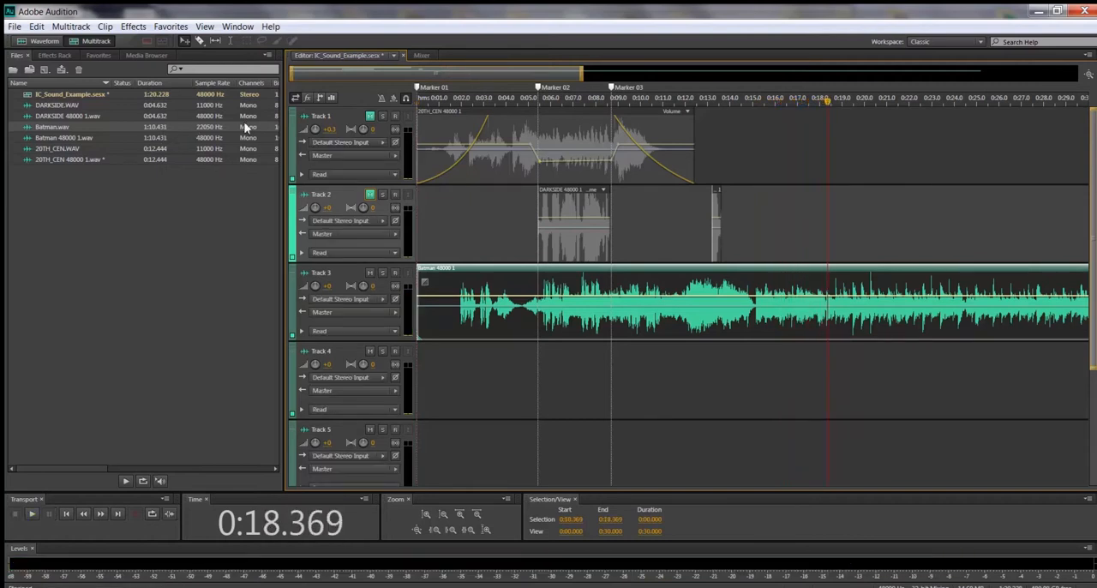
# Step: Rename Track 1 as 20th Century
pyautogui.click(319, 119)
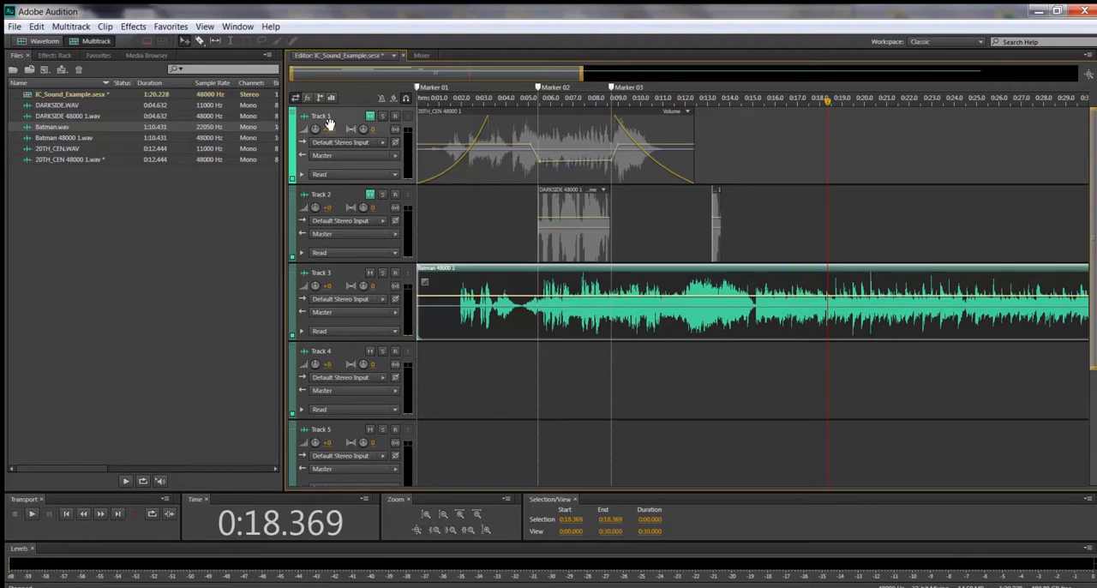
pyautogui.click(328, 117)
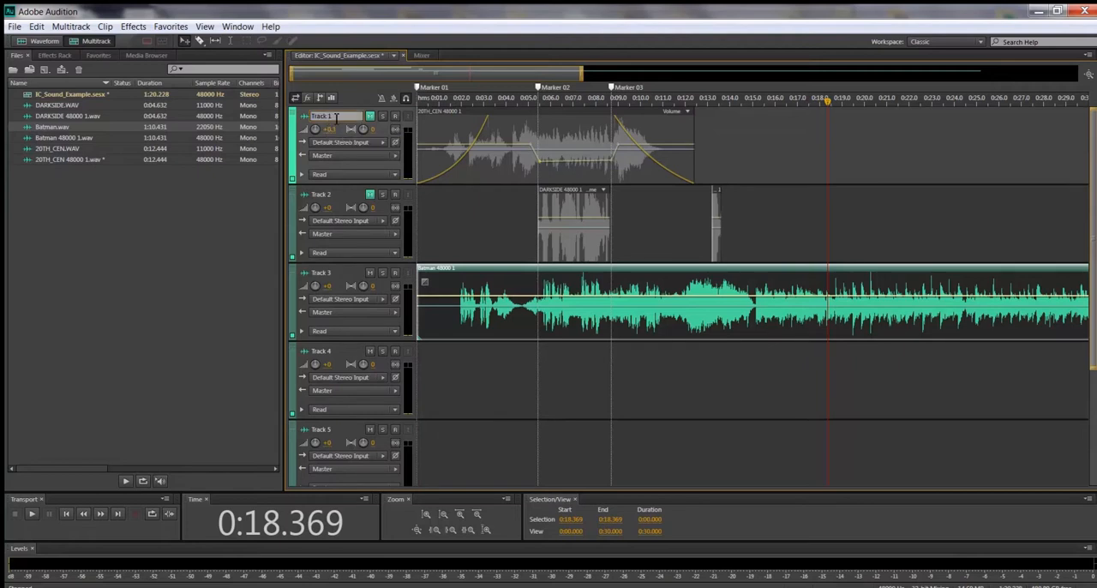
pyautogui.moveTo(335, 117); pyautogui.dragTo(303, 119)
pyautogui.write('20th Century')
# Step: Rename Track 2, which holds the DARKSIDE clips, as Darth Vader
pyautogui.press('Tab')
pyautogui.write('B')
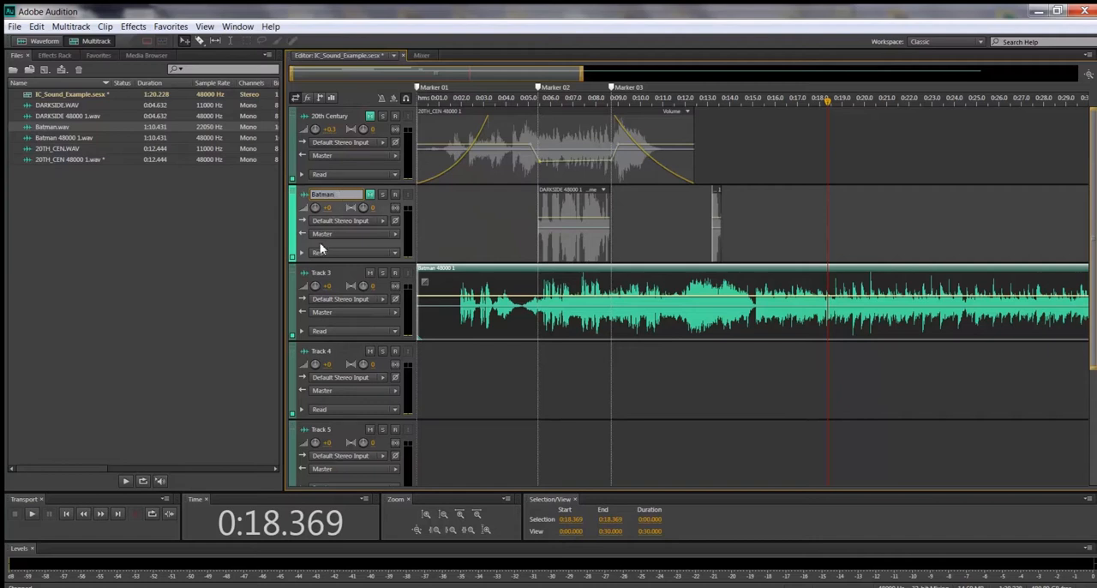
pyautogui.click(327, 273)
pyautogui.moveTo(341, 196); pyautogui.dragTo(298, 200)
pyautogui.write('Darth Vader')
# Step: Rename Track 3 as Batman
pyautogui.doubleClick(332, 273)
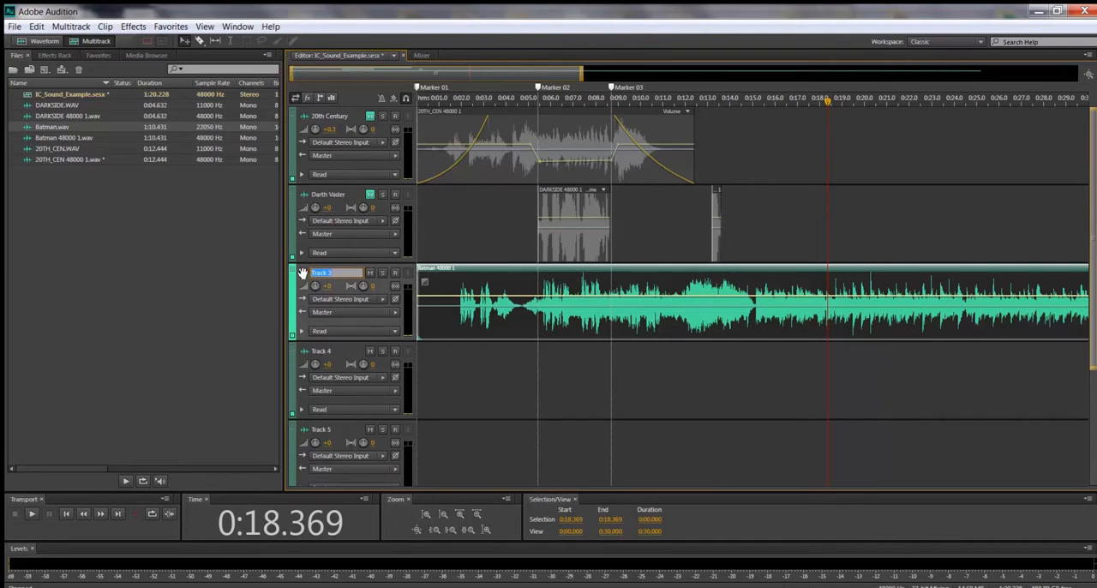
pyautogui.write('Batman')
pyautogui.click(247, 263)
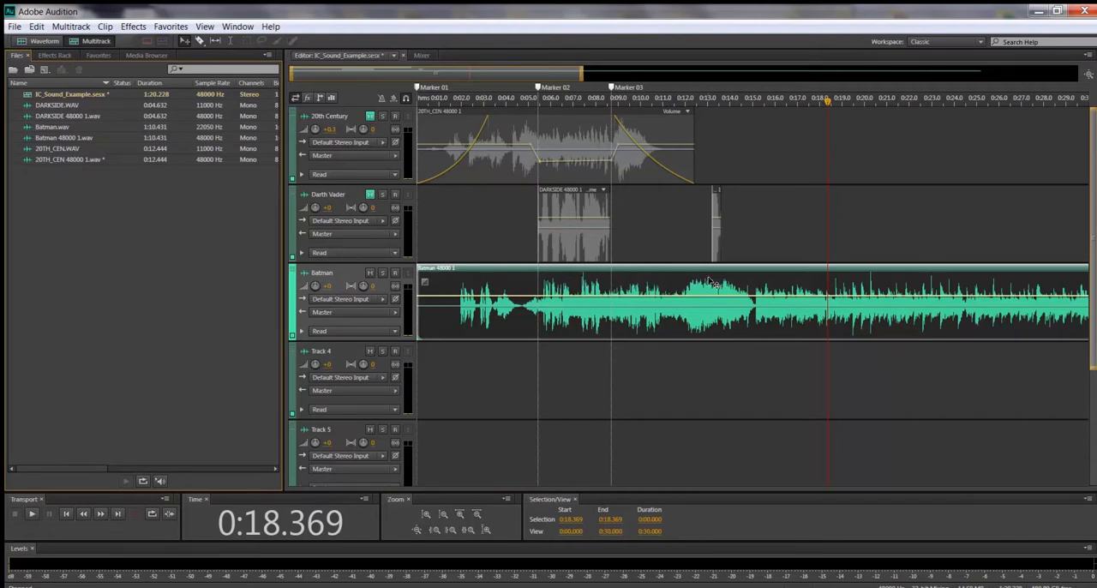
# Step: Delete the leftover DARKSIDE fragment at about 13.5 seconds on the Darth Vader track and select the Batman clip
pyautogui.click(717, 196)
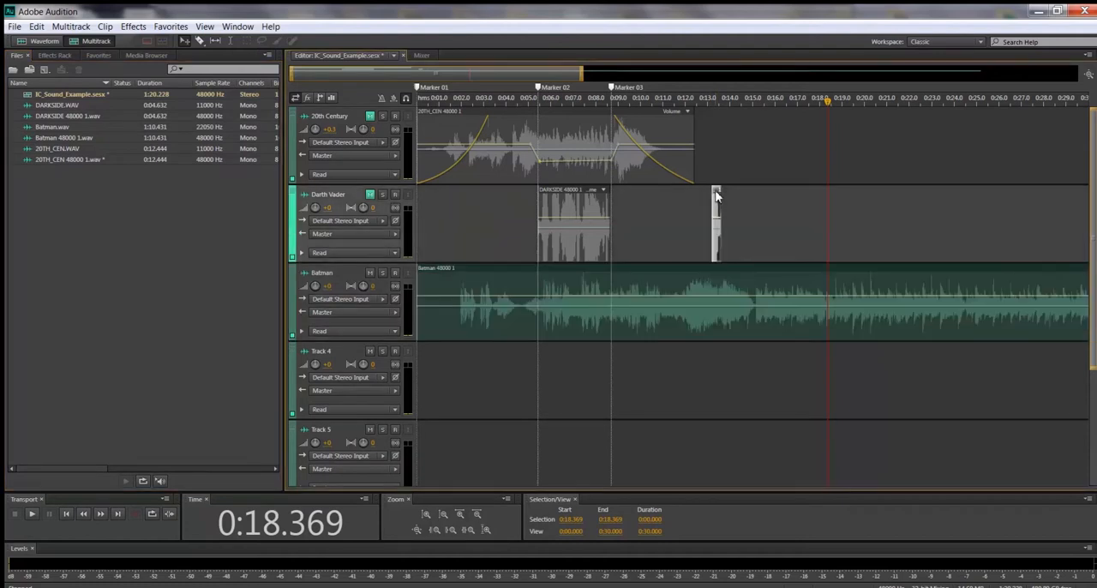
pyautogui.rightClick(717, 197)
pyautogui.click(741, 191)
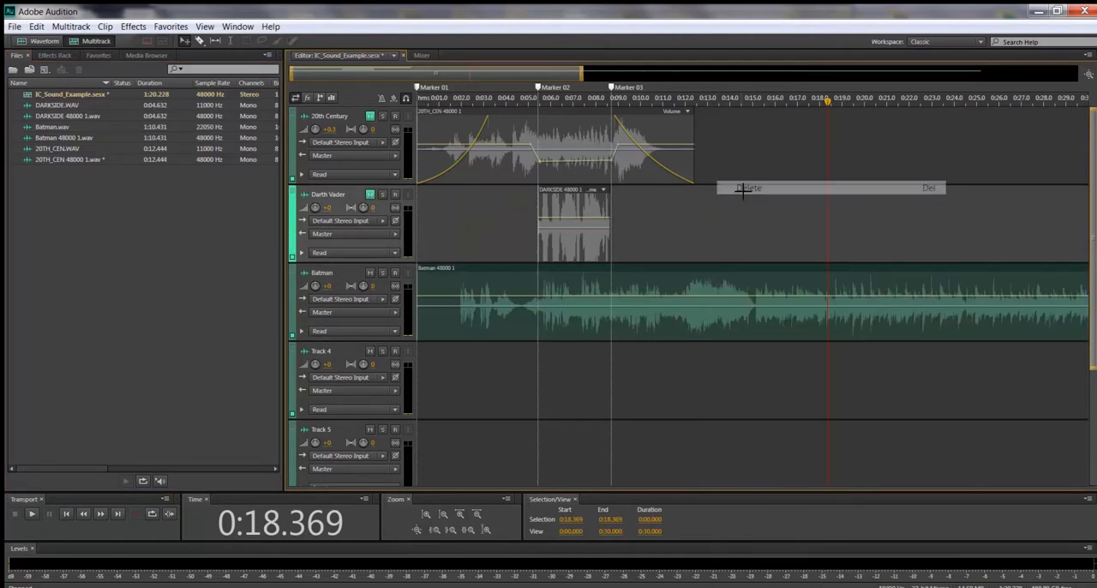
pyautogui.click(742, 276)
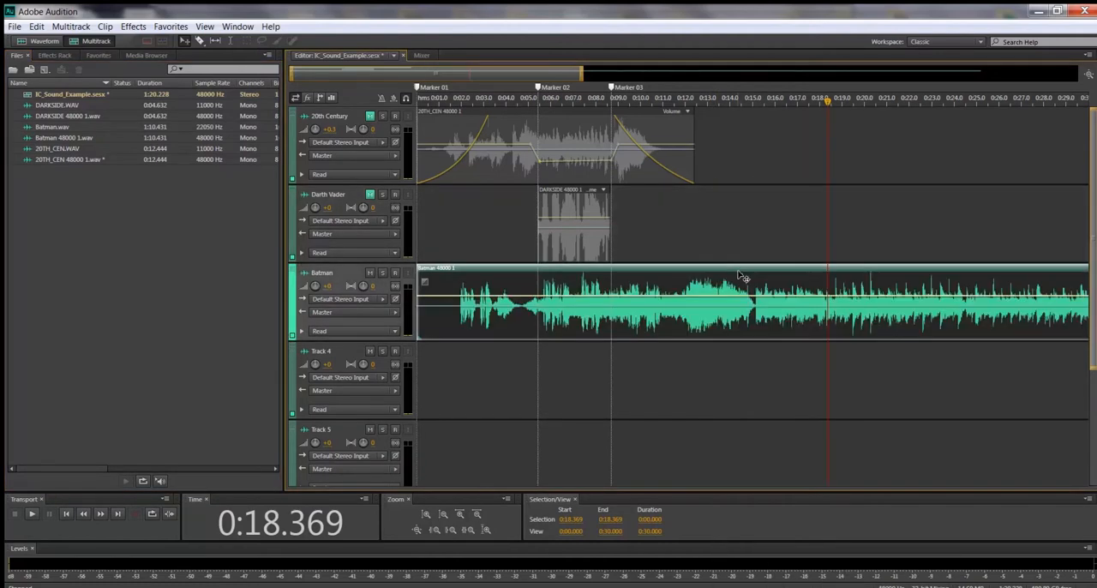
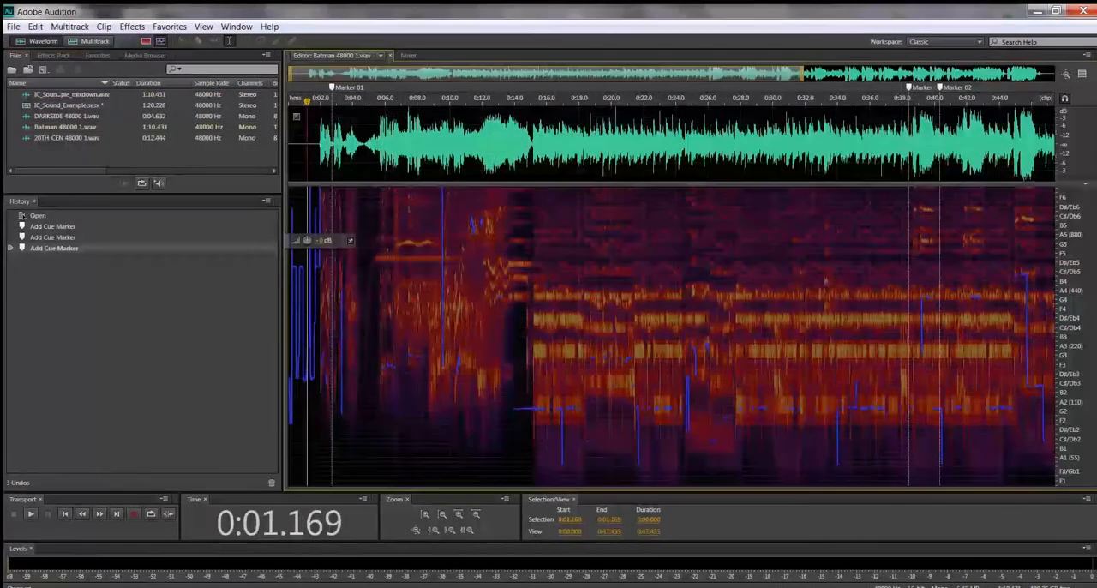
# Step: Cut the first 1.7 seconds of audio from the Batman 48000 1.wav file and play back the result
pyautogui.moveTo(315, 146); pyautogui.dragTo(280, 145)
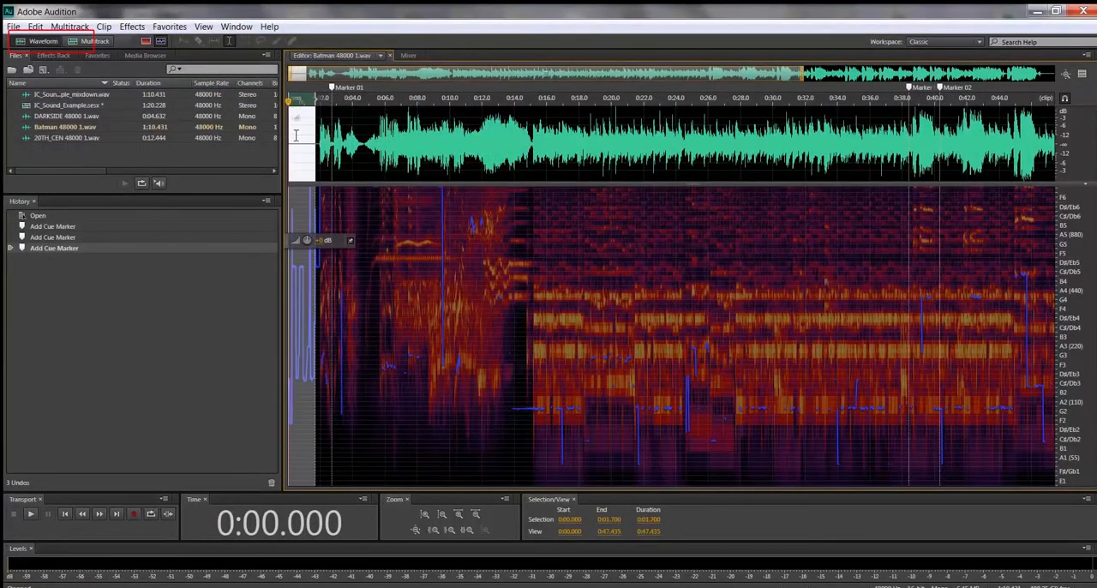
pyautogui.rightClick(299, 139)
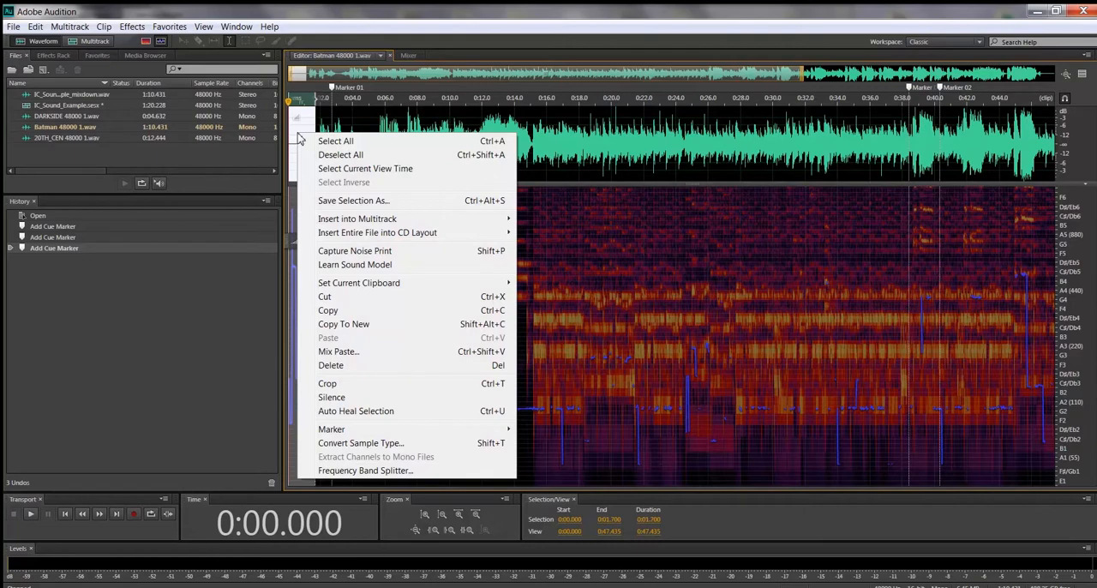
pyautogui.click(325, 296)
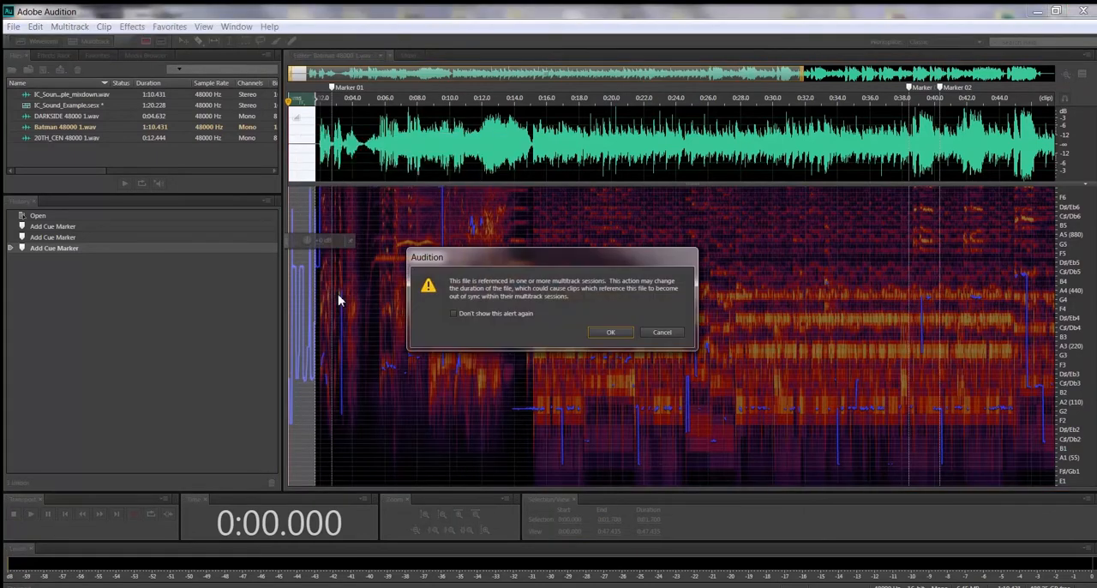
pyautogui.click(605, 332)
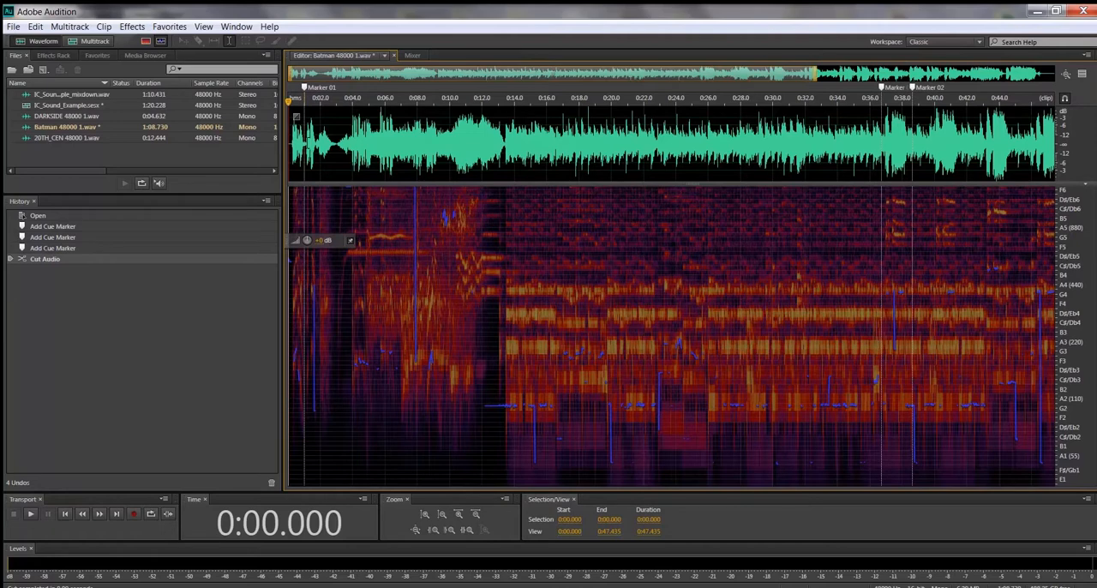
pyautogui.press('space')
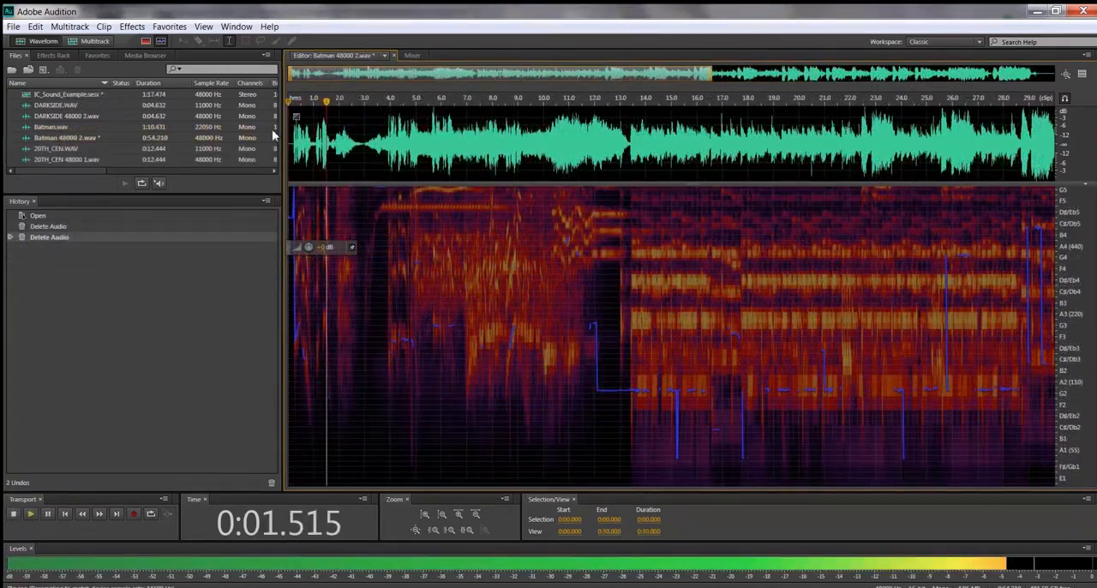
pyautogui.press('space')
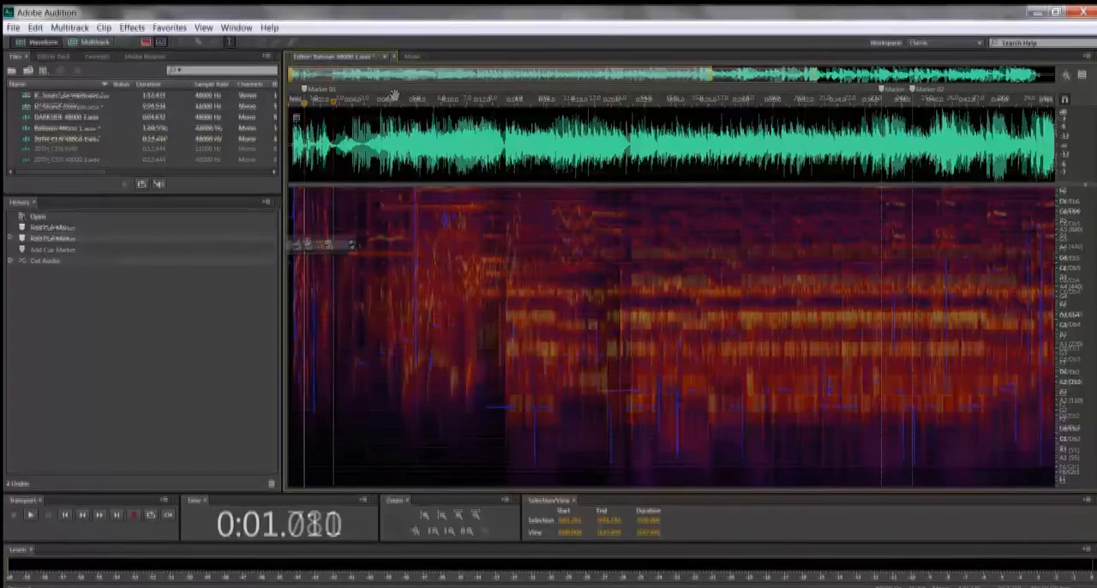
# Step: Delete the Batman audio between about 1.0 and 36.7 seconds, starting at Marker 01, and stop the file-reference alert from showing again
pyautogui.moveTo(304, 137); pyautogui.dragTo(880, 185)
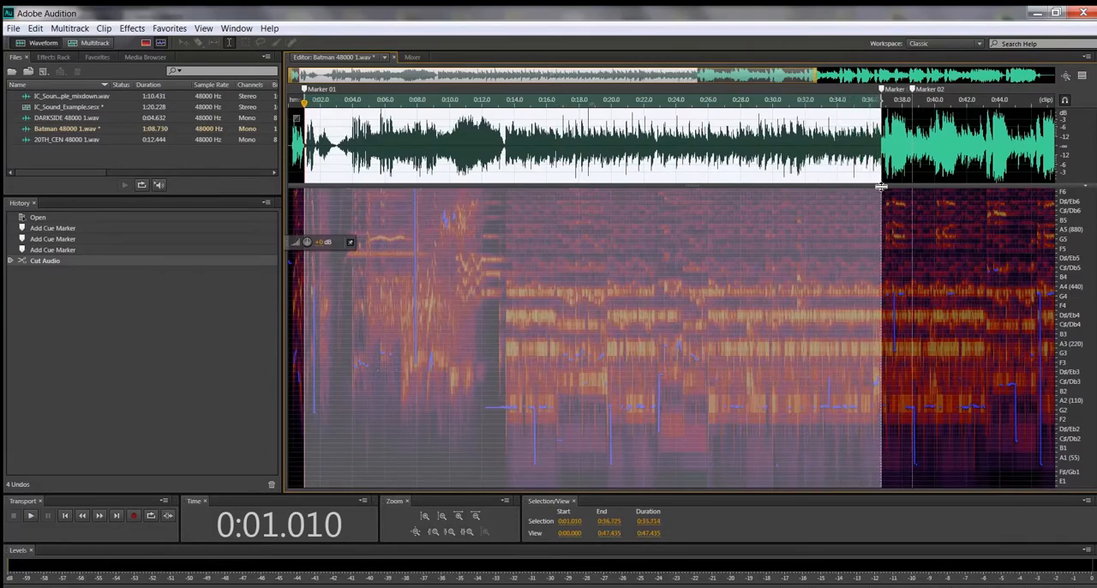
pyautogui.press('Delete')
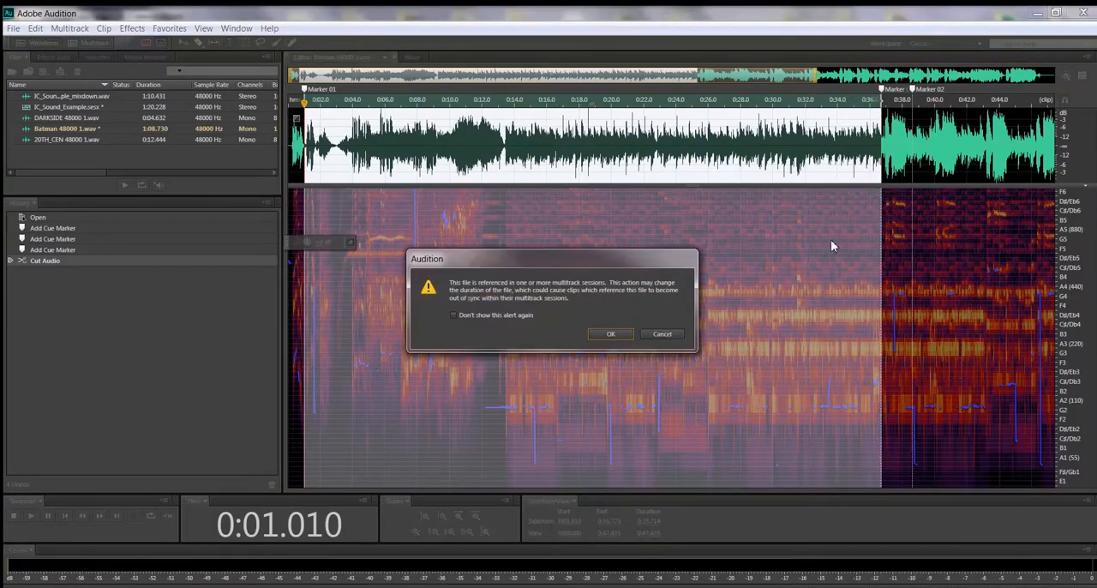
pyautogui.click(454, 316)
pyautogui.click(611, 333)
# Step: Play back the shortened Batman file and delete everything from Marker 02 to the end
pyautogui.press('space')
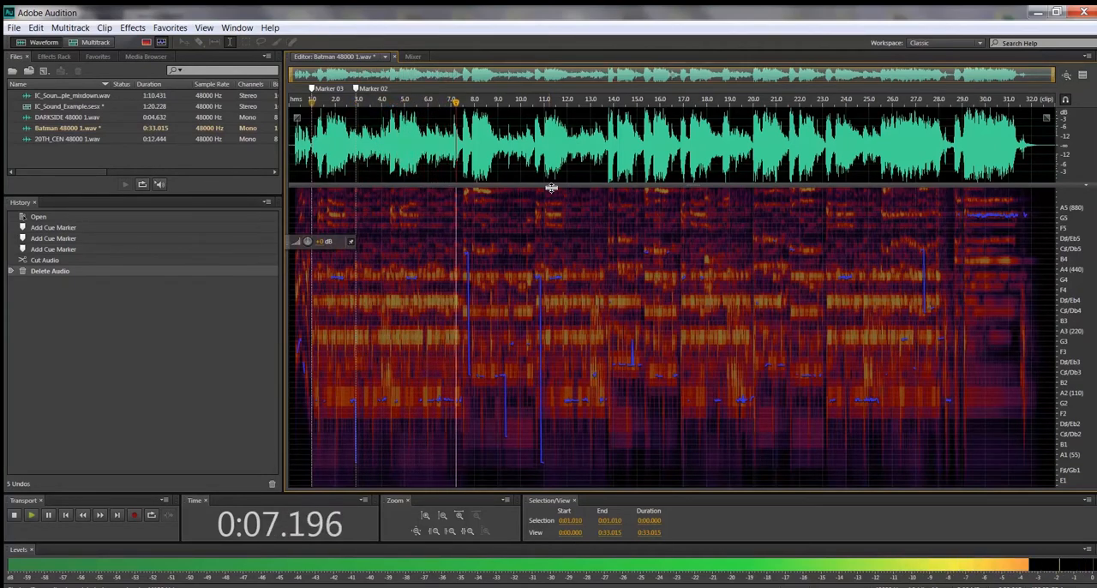
pyautogui.press('space')
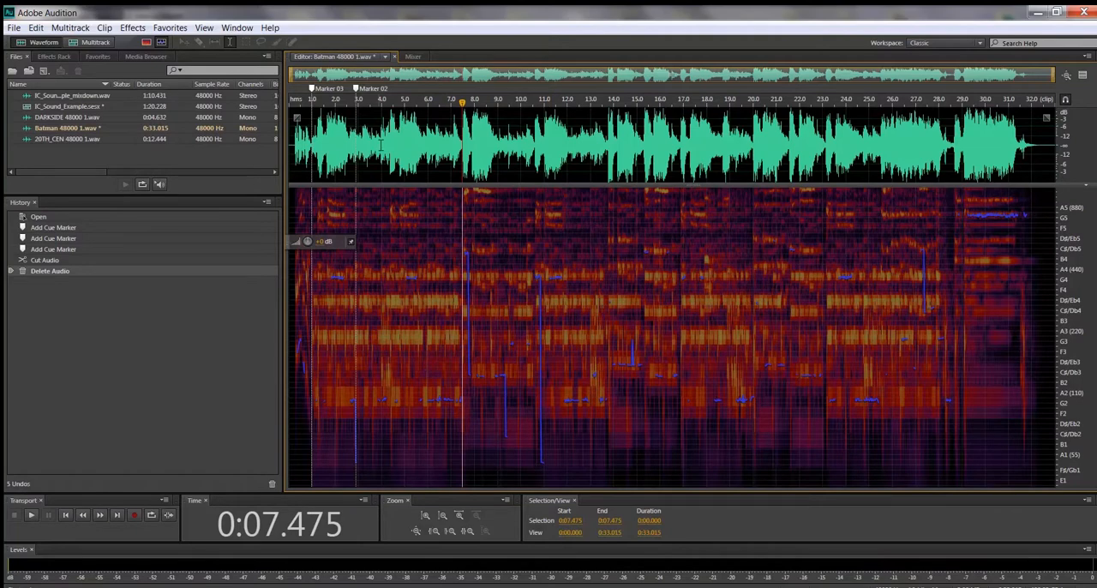
pyautogui.moveTo(355, 144); pyautogui.dragTo(1077, 134)
pyautogui.press('Delete')
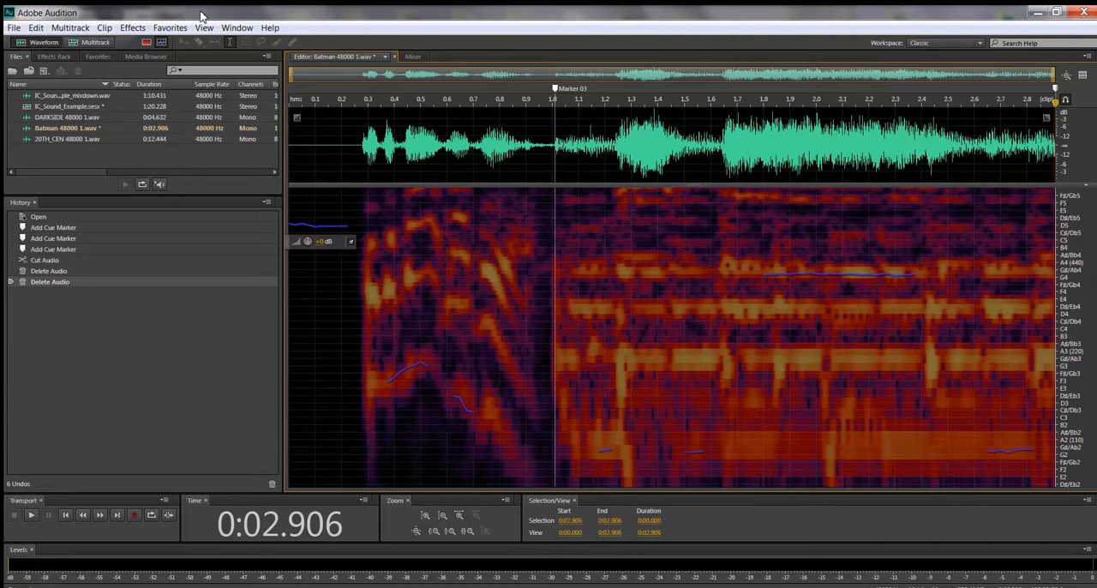
# Step: Undo the last audio deletion in the Batman file and restore it from the history
pyautogui.click(38, 30)
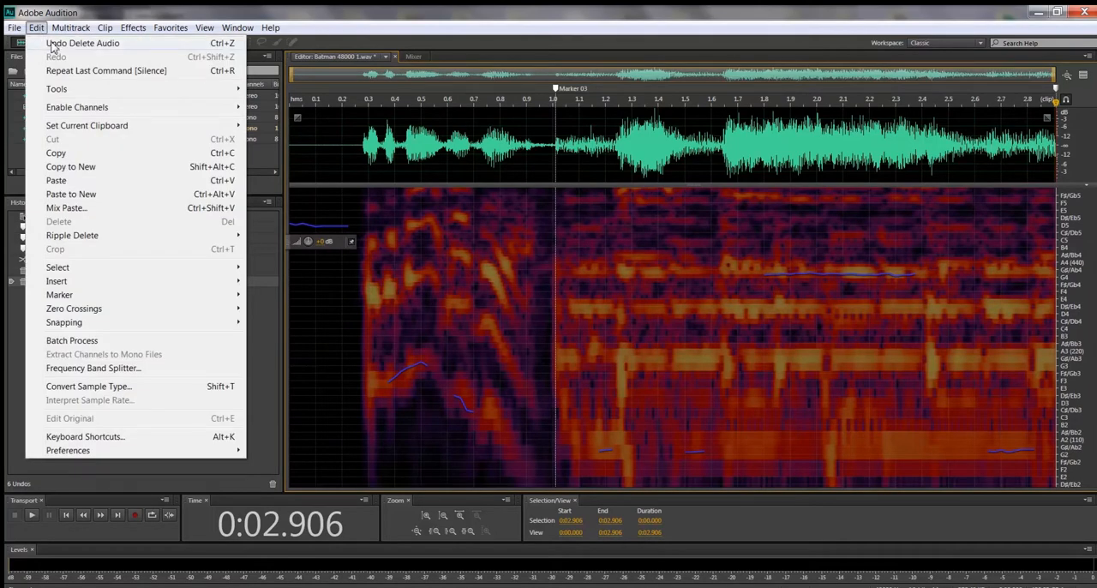
pyautogui.click(52, 44)
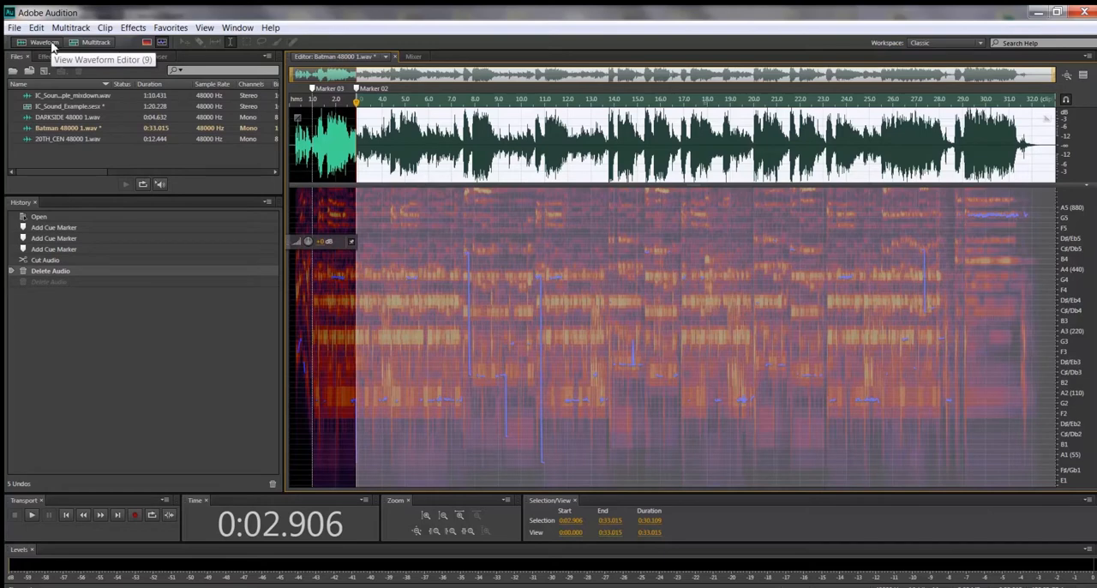
pyautogui.click(60, 283)
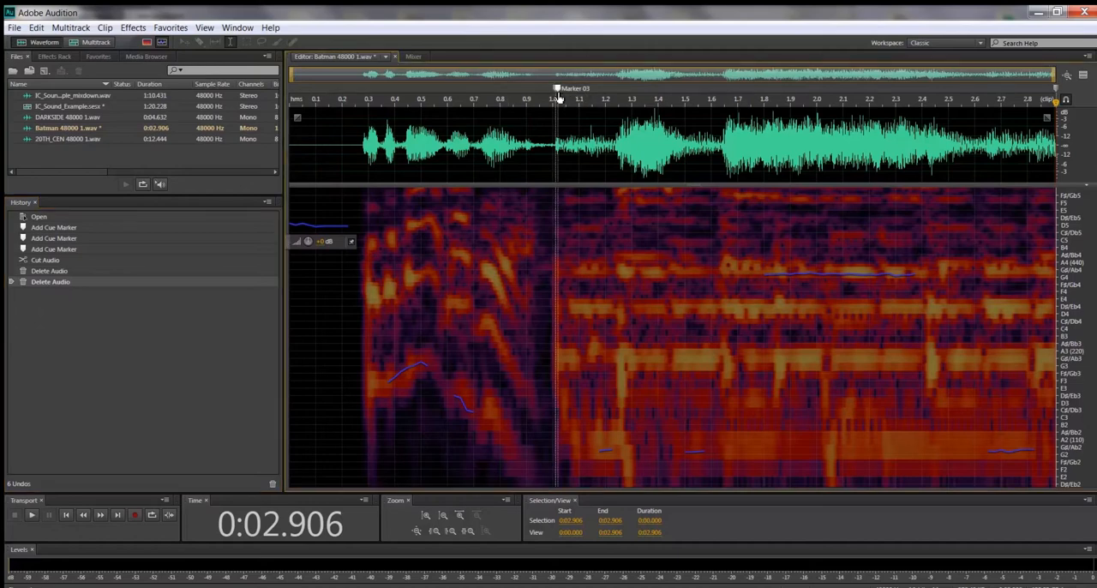
# Step: Move Marker 03 to the start of the Batman file, and unmute the Darth Vader track in the multitrack session
pyautogui.moveTo(558, 99)
pyautogui.mouseDown()
pyautogui.moveTo(324, 96)
pyautogui.moveTo(293, 114)
pyautogui.mouseUp()
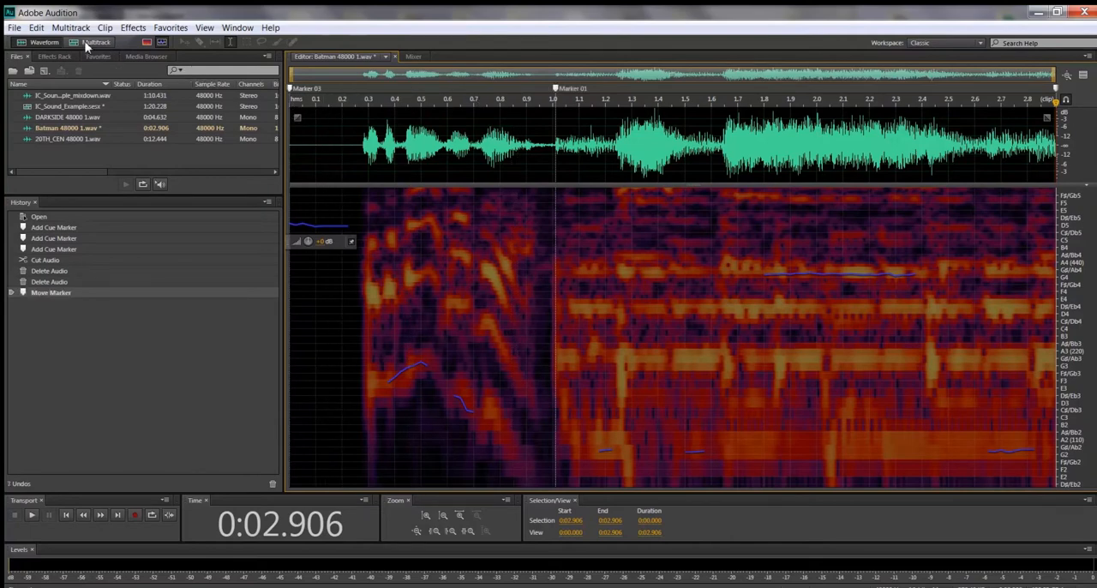
pyautogui.click(91, 43)
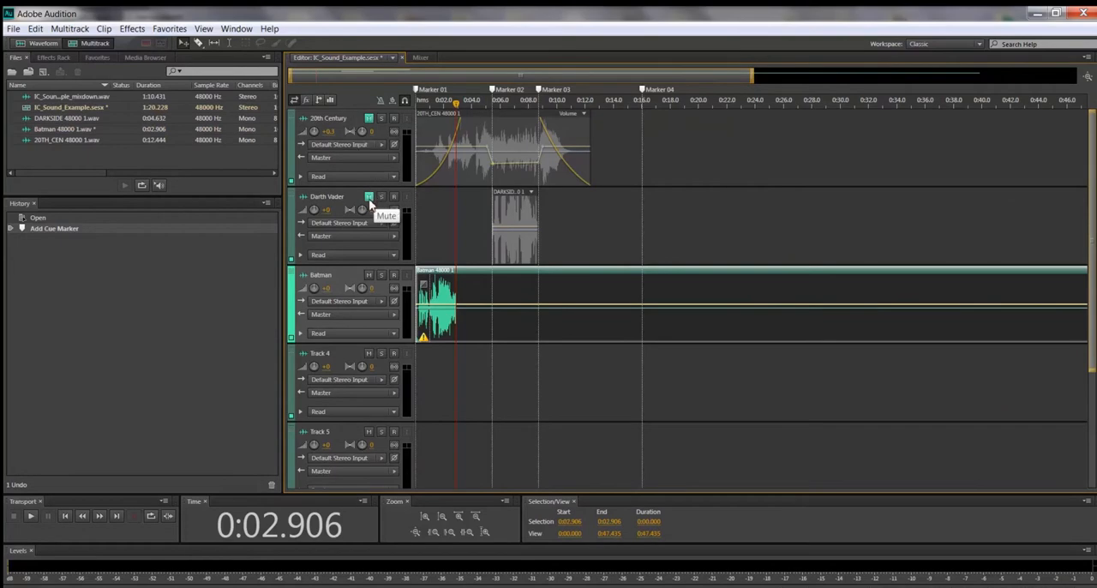
pyautogui.click(368, 198)
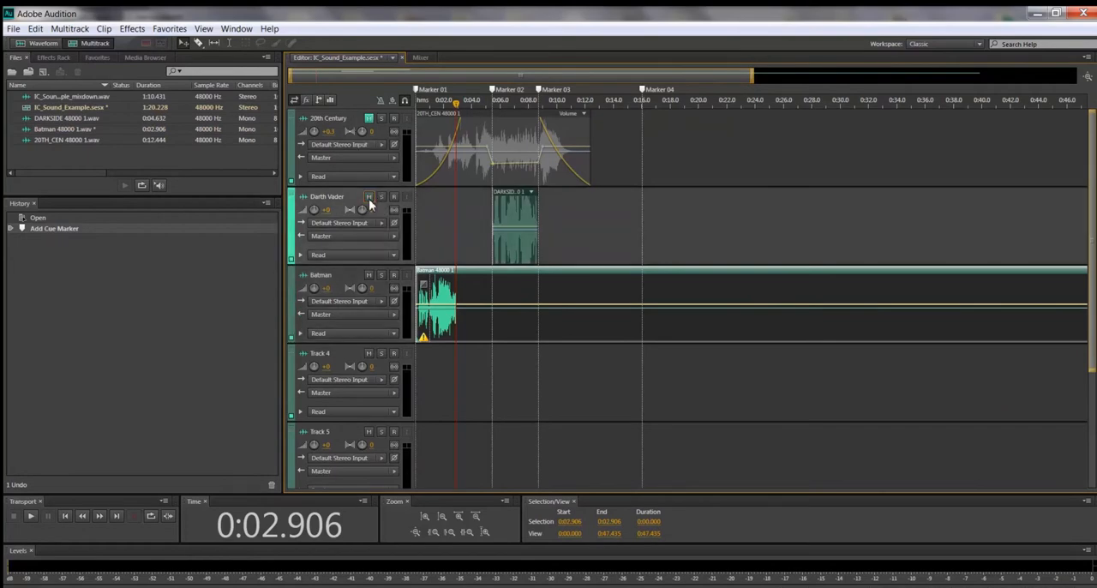
# Step: Open the DARKSIDE clip in the waveform editor and silence its audio from about 6.06 to 6.44 seconds
pyautogui.doubleClick(514, 200)
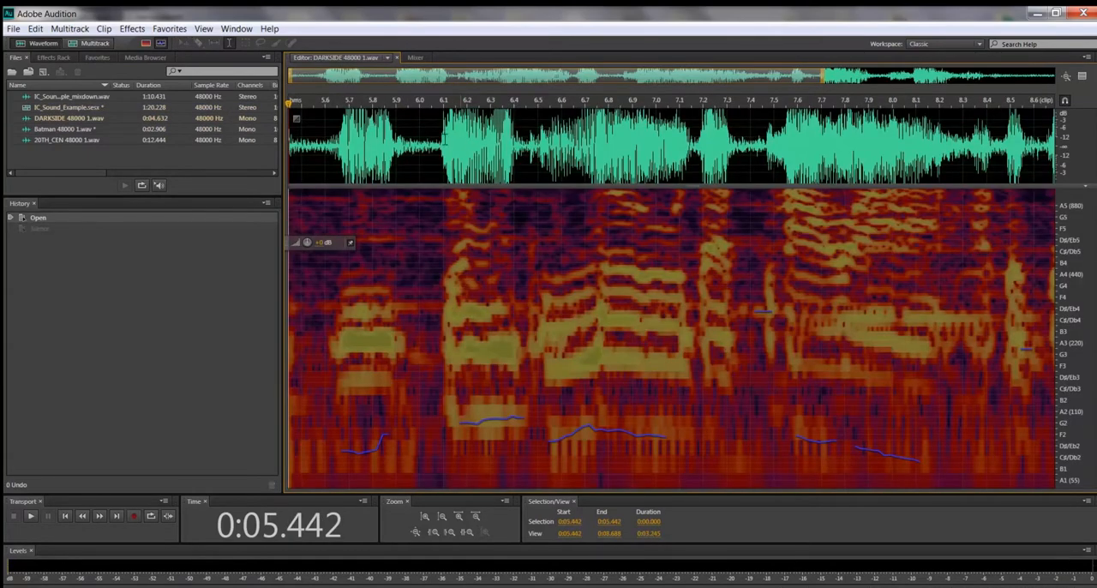
pyautogui.moveTo(434, 101); pyautogui.dragTo(456, 101)
pyautogui.moveTo(457, 142); pyautogui.dragTo(525, 142)
pyautogui.rightClick(492, 151)
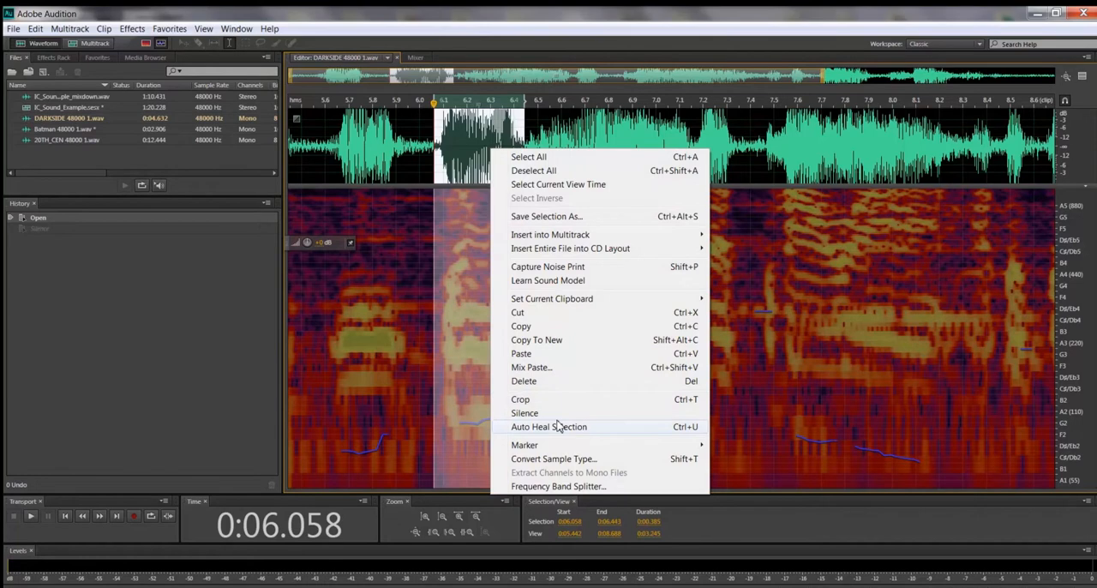
pyautogui.click(525, 413)
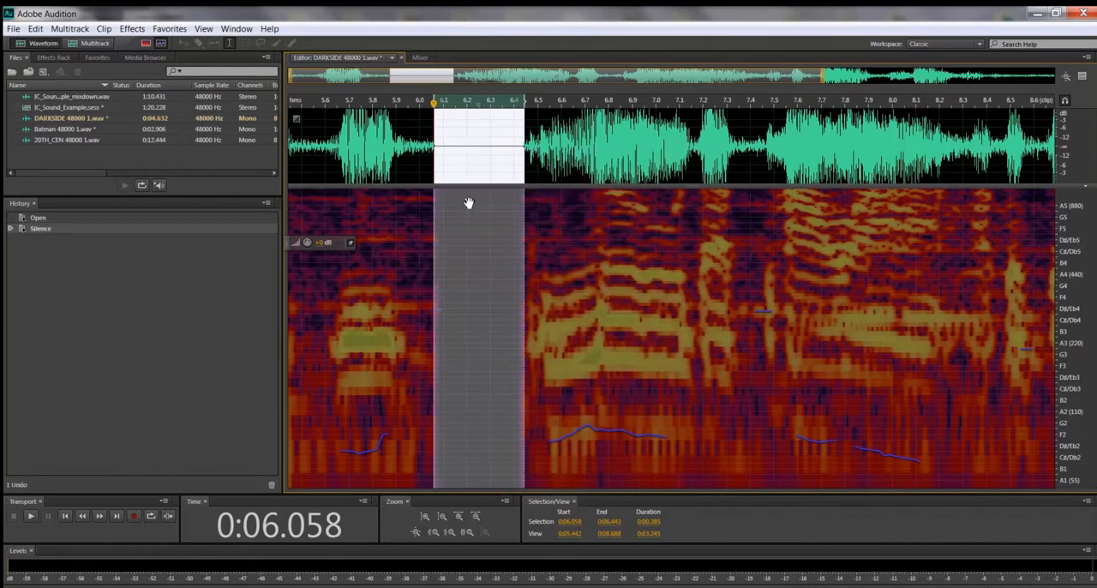
# Step: Undo the silence in the DARKSIDE file and return the playhead to the clip's start
pyautogui.click(404, 104)
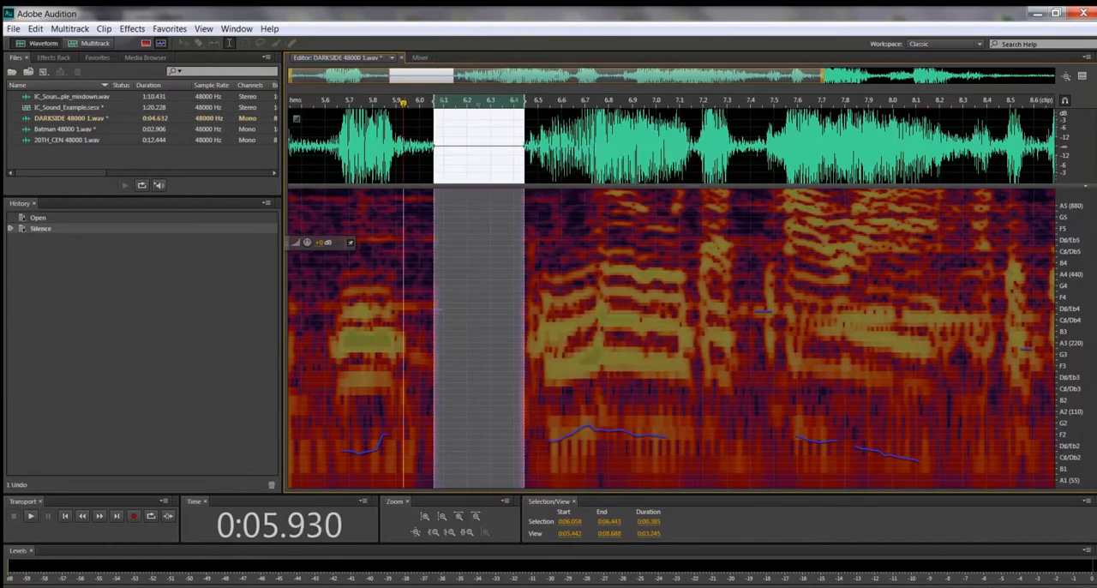
pyautogui.click(35, 28)
pyautogui.click(41, 42)
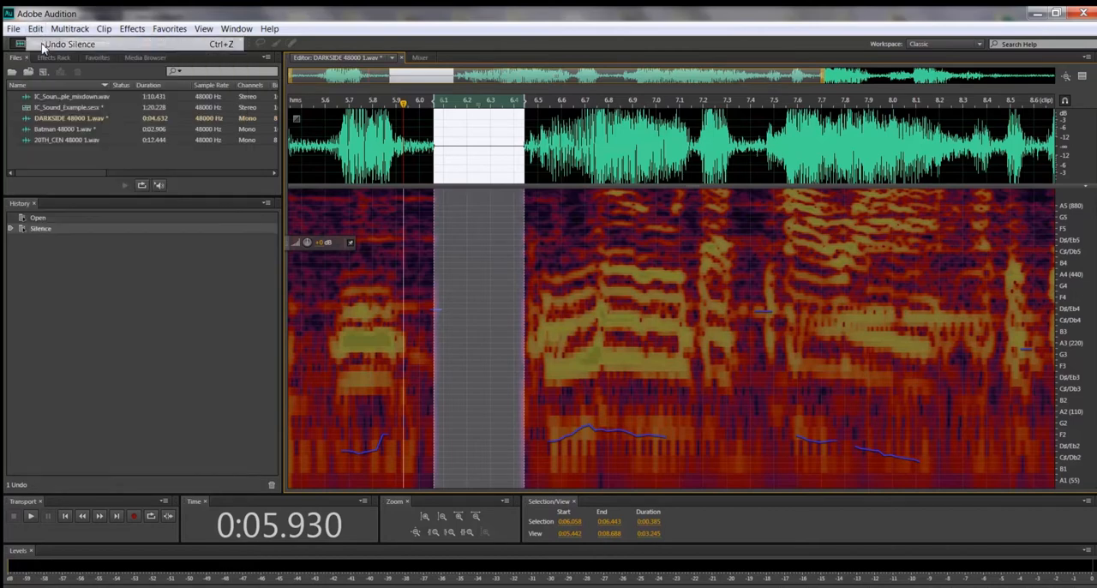
pyautogui.click(419, 109)
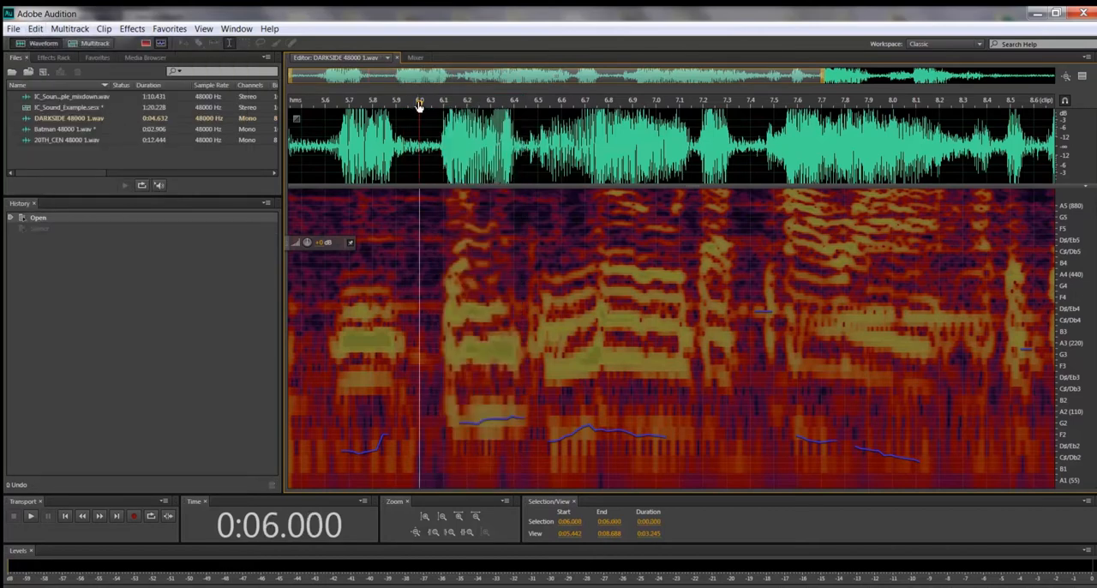
pyautogui.press('Home')
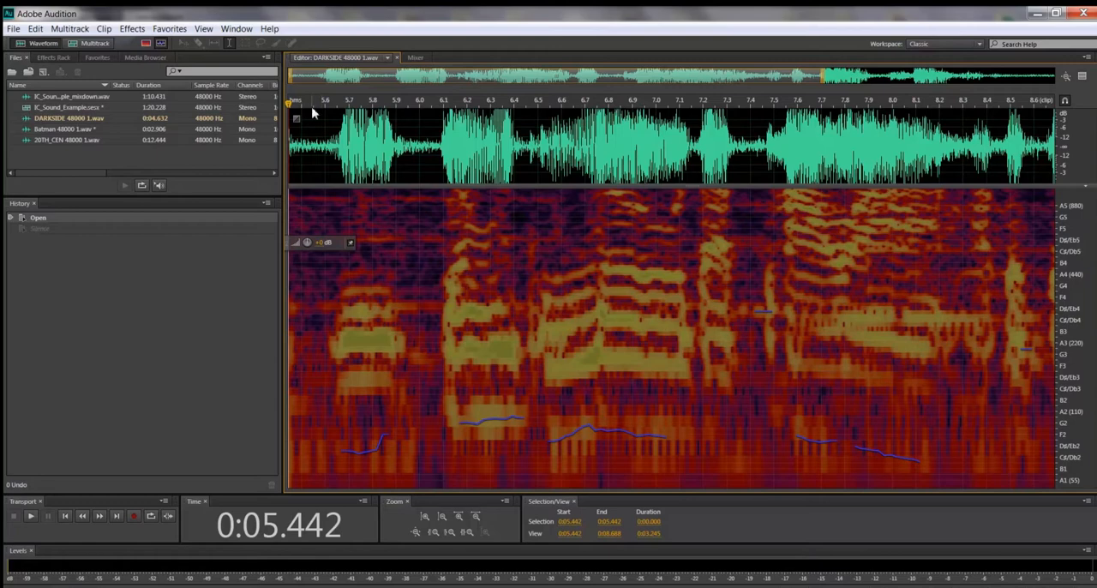
# Step: Reverse the whole DARKSIDE file, play it back and return the playhead to the start
pyautogui.click(131, 30)
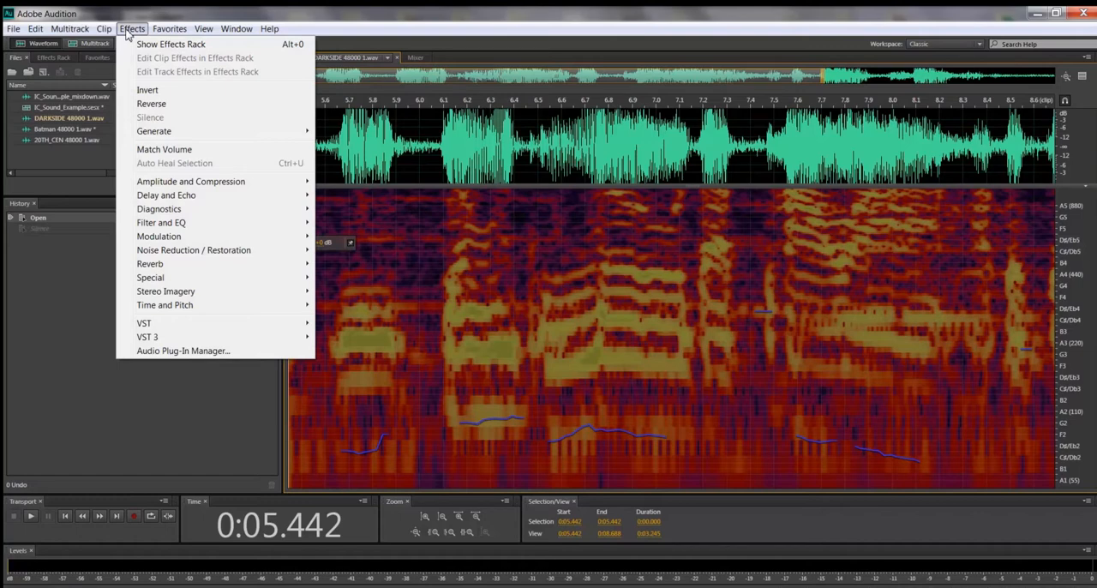
pyautogui.click(151, 104)
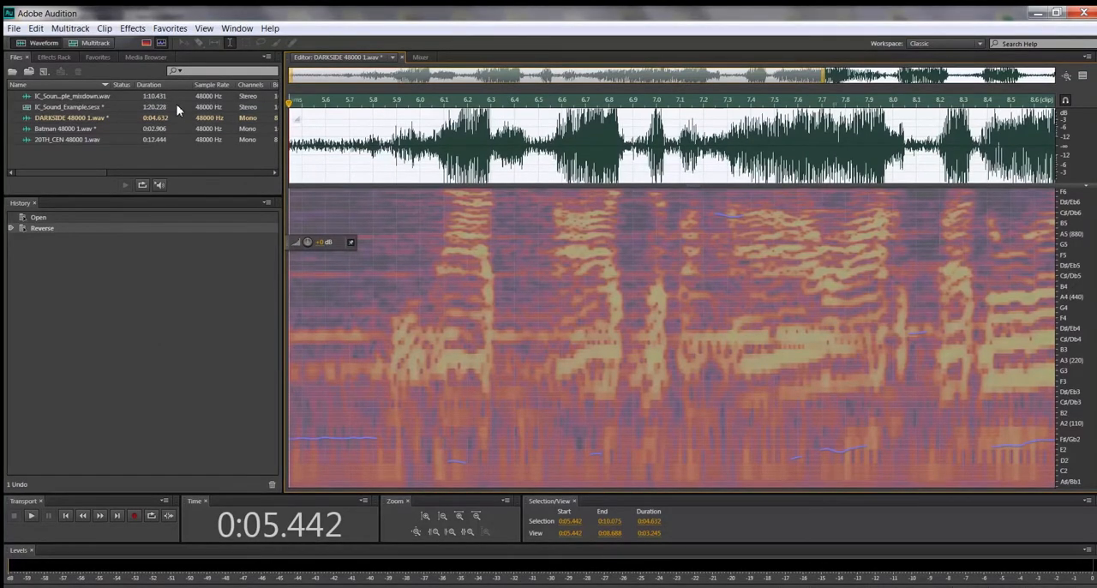
pyautogui.press('space')
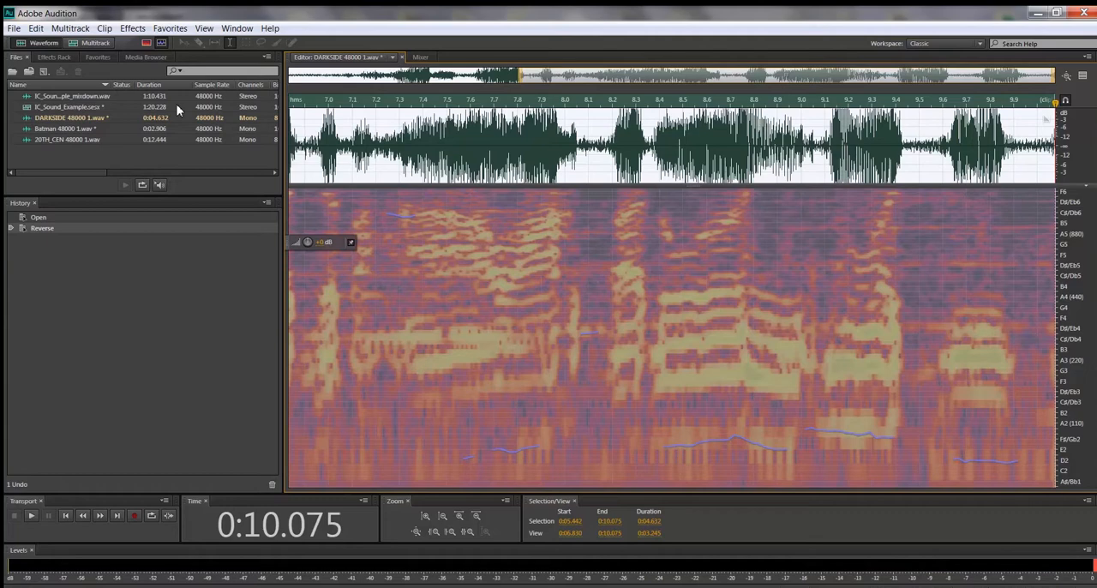
pyautogui.press('Home')
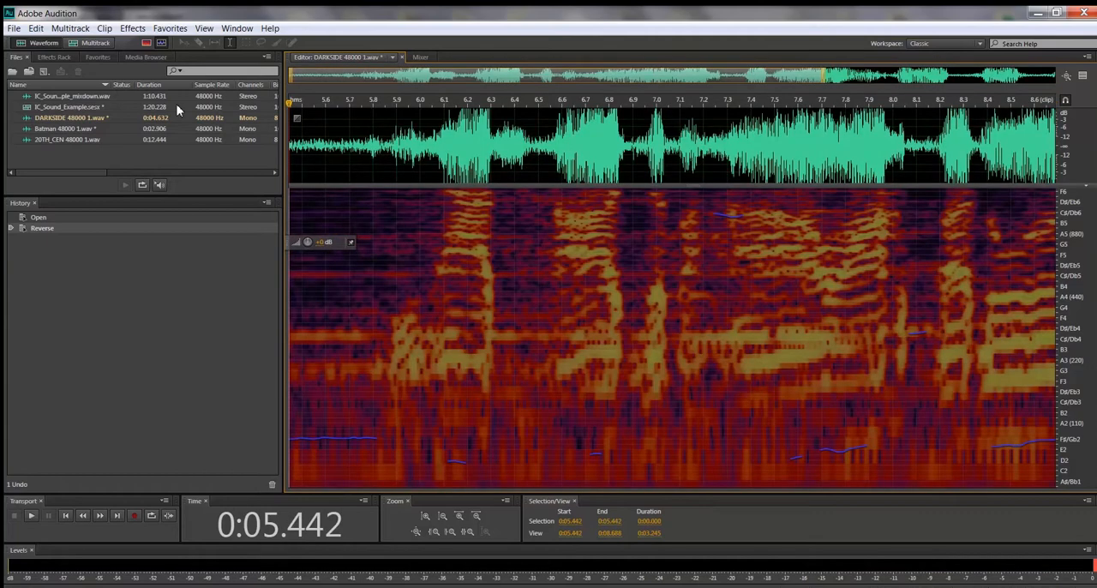
# Step: Undo the reversal of the DARKSIDE file
pyautogui.click(36, 29)
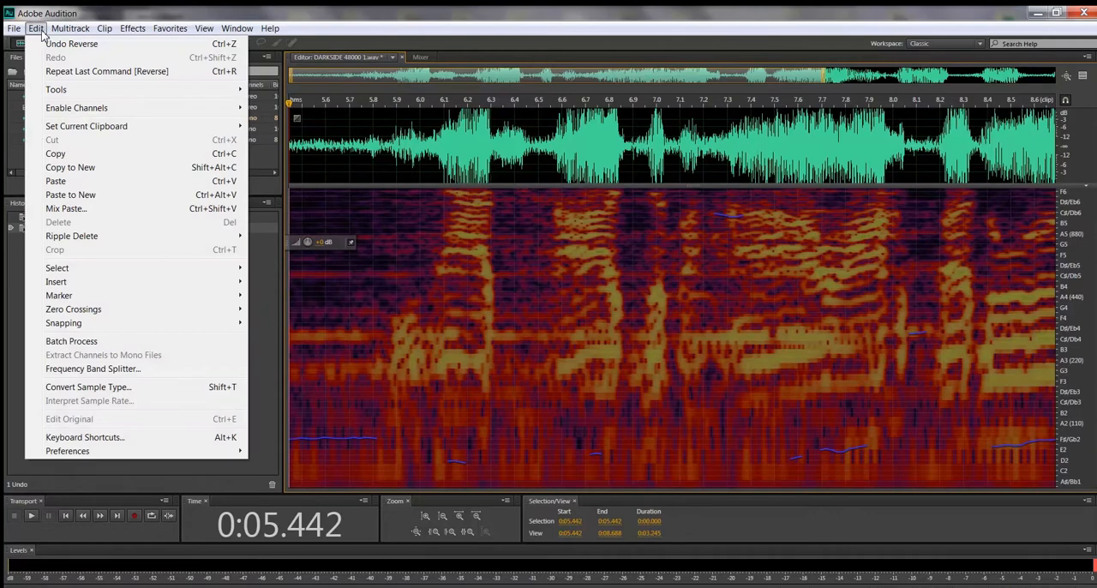
pyautogui.click(48, 44)
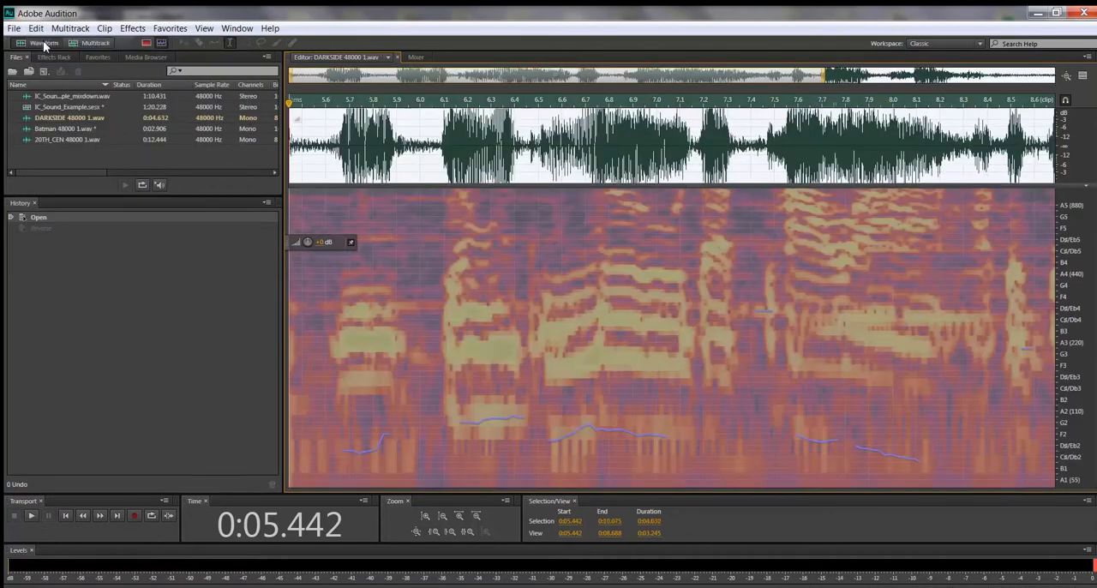
pyautogui.click(134, 31)
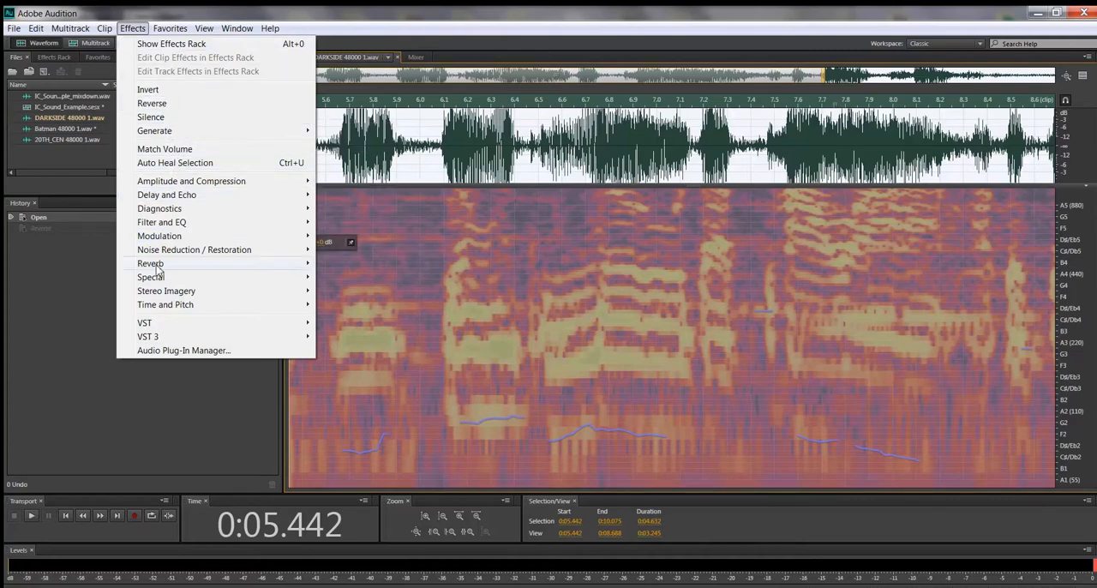
pyautogui.click(85, 374)
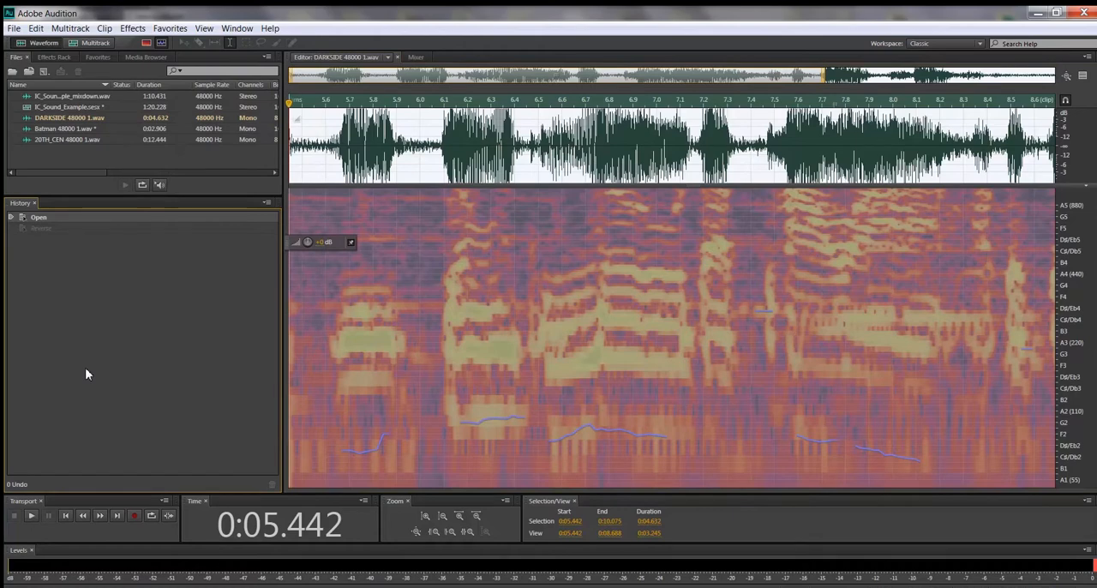
# Step: Return to the multitrack session and unmute the 20th Century track
pyautogui.click(94, 45)
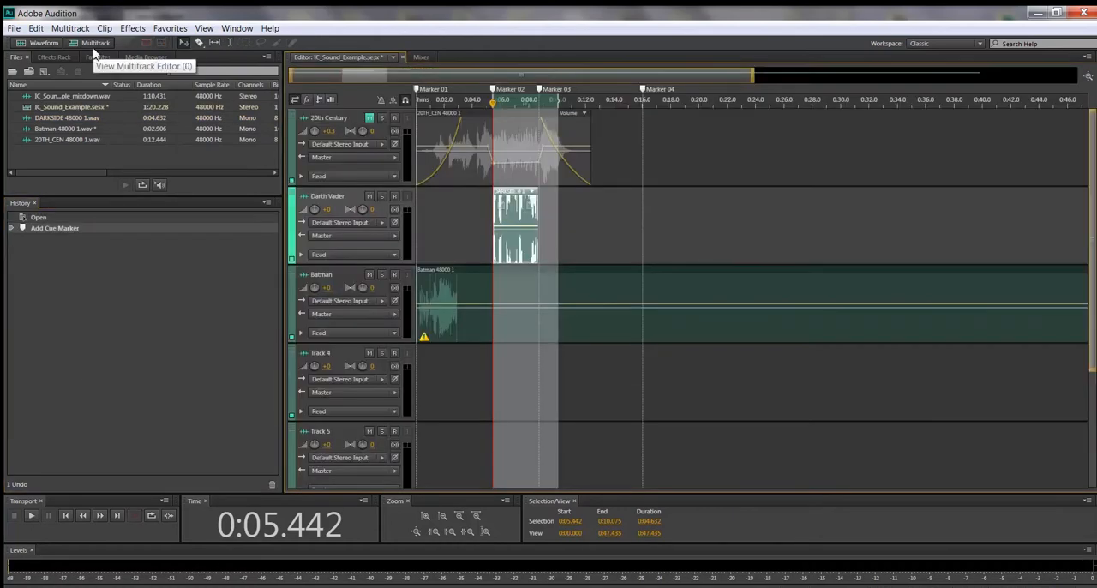
pyautogui.click(600, 277)
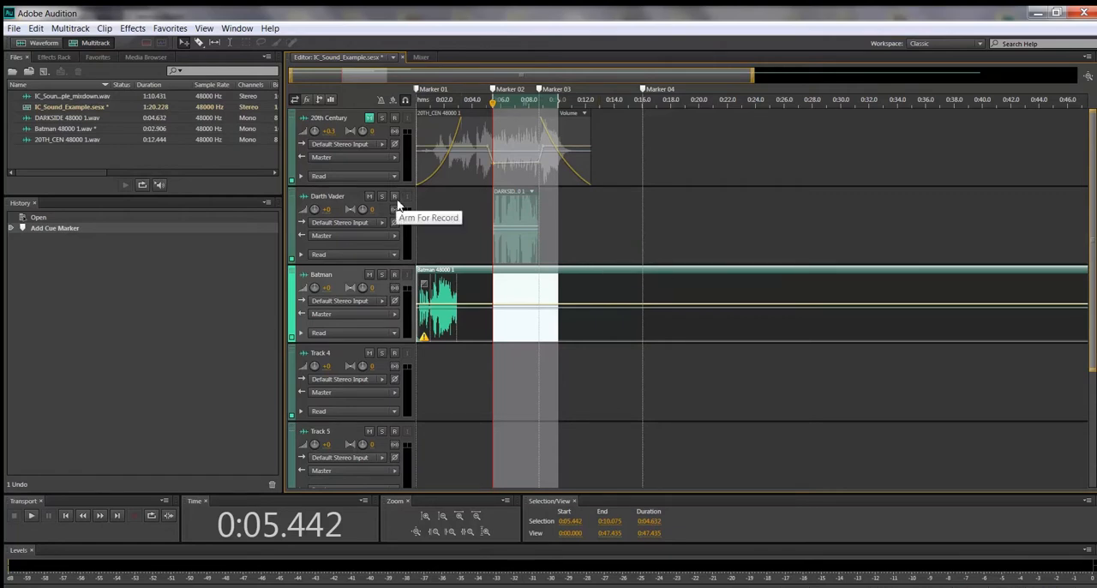
pyautogui.click(367, 121)
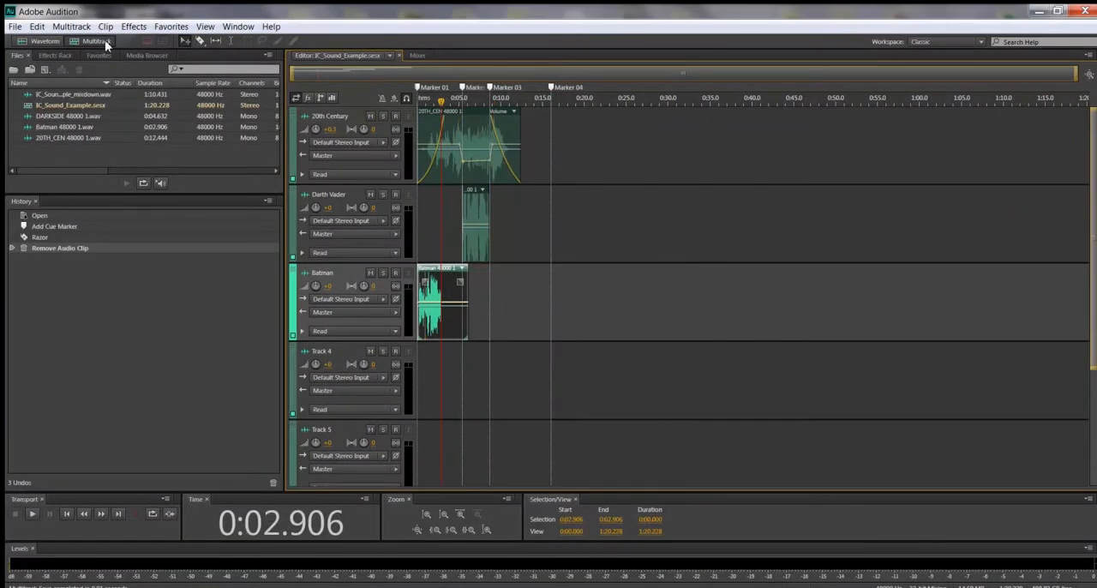
# Step: Move the playhead to the end of the 20th Century clip at about 0:12.4 and save the session
pyautogui.press('Home')
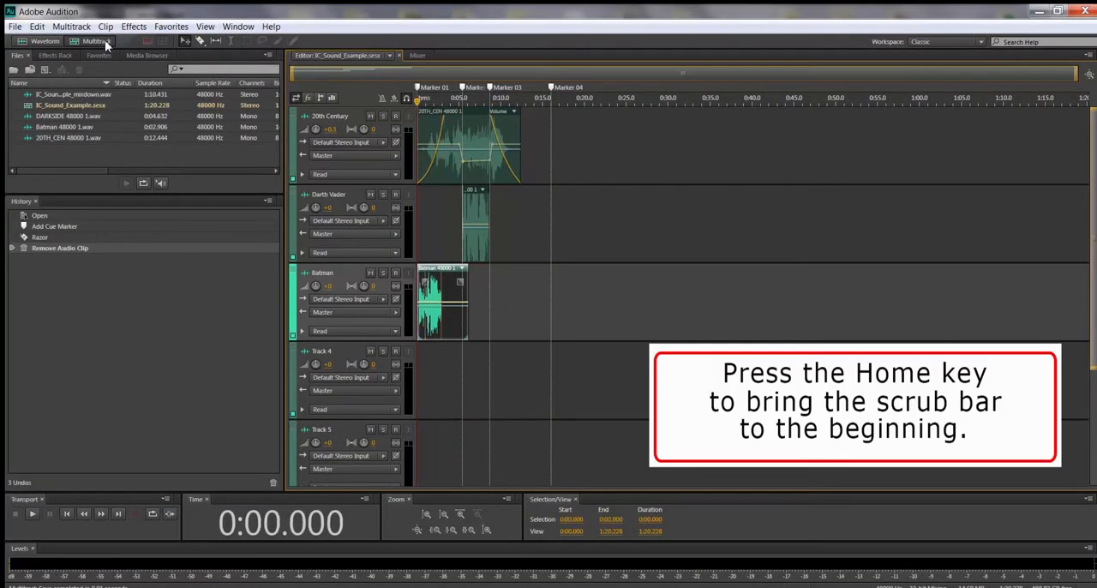
pyautogui.click(522, 127)
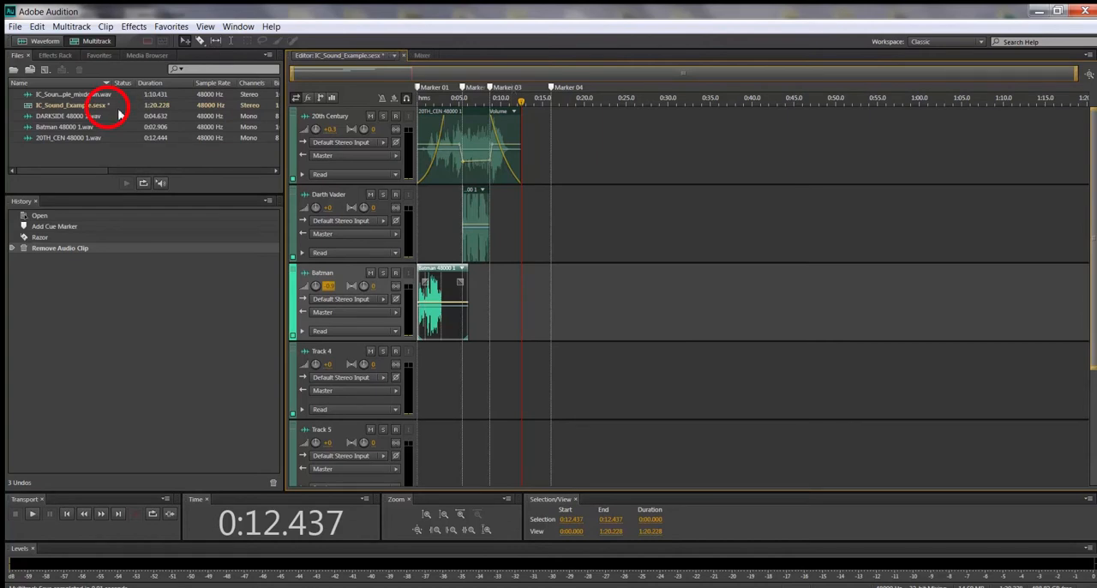
pyautogui.hotkey('ctrl', 's')
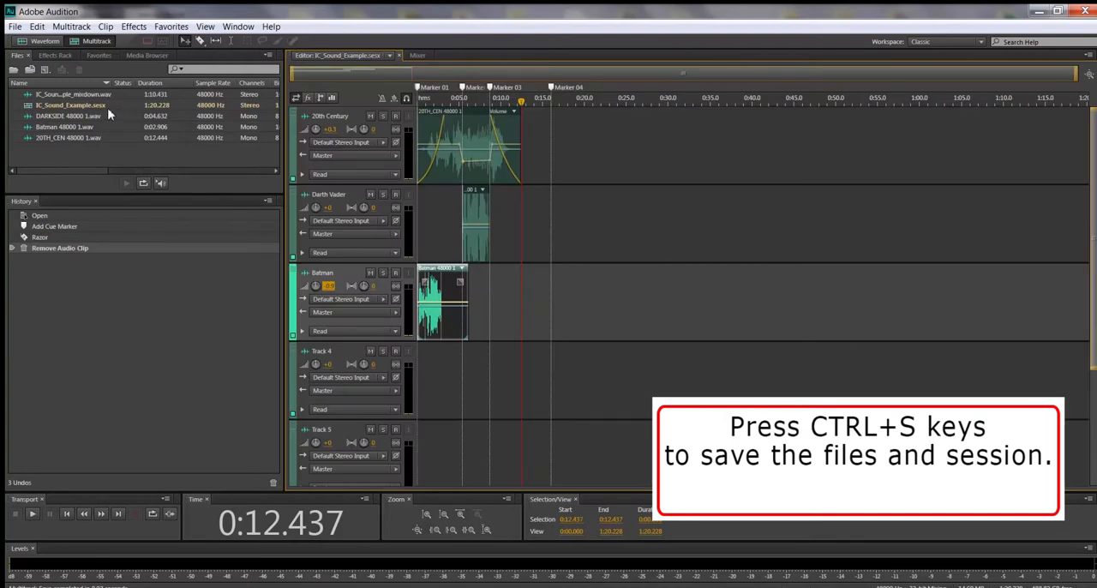
# Step: Split the Batman clip at about 0:03.6, select its second piece and add a cue marker at the split
pyautogui.moveTo(521, 101); pyautogui.dragTo(447, 129)
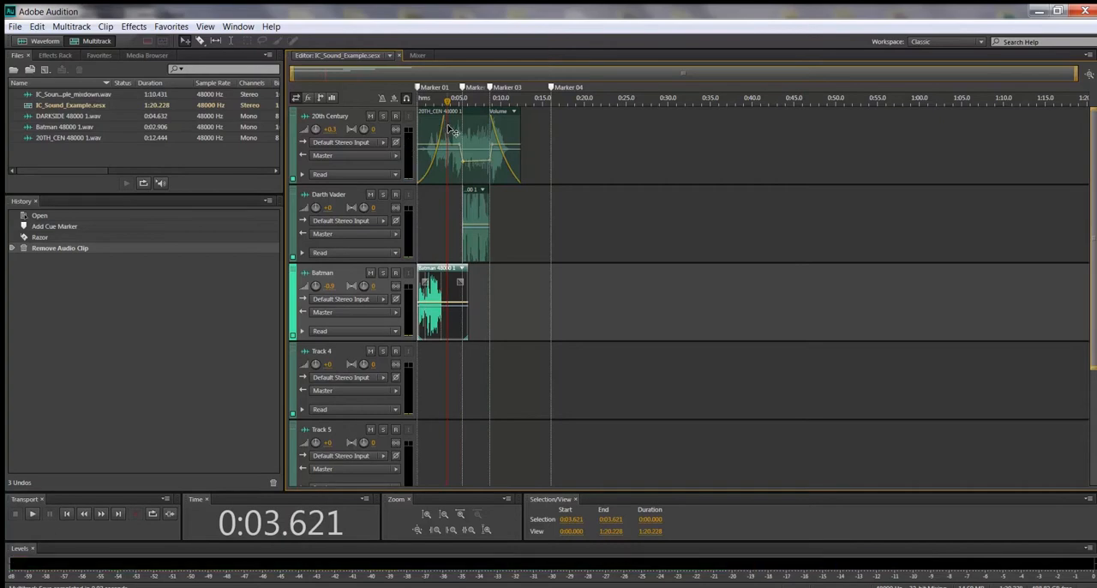
pyautogui.hotkey('ctrl', 'k')
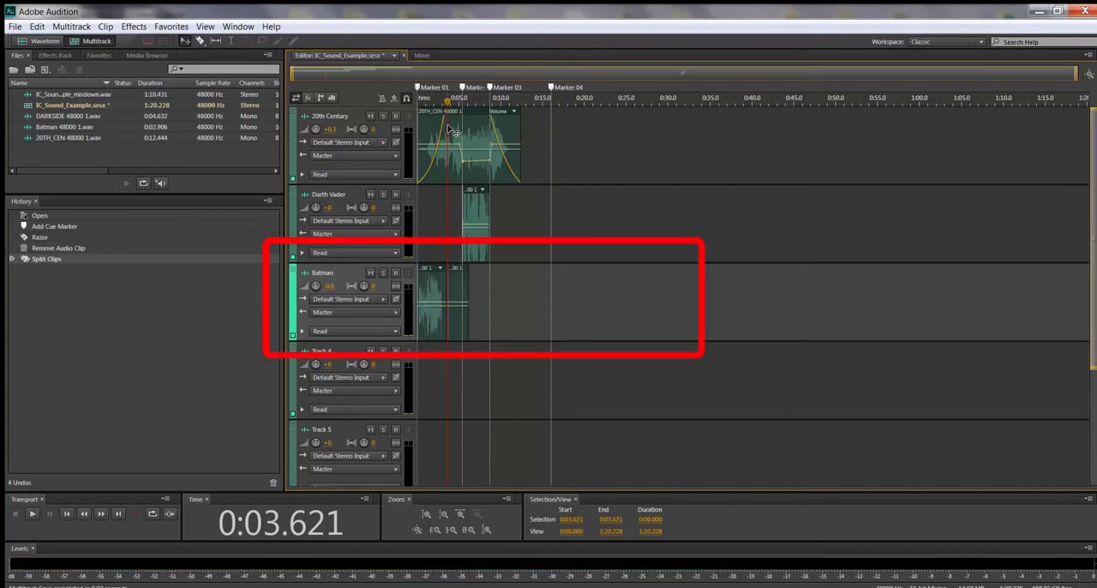
pyautogui.moveTo(456, 268)
pyautogui.mouseDown()
pyautogui.moveTo(469, 274)
pyautogui.moveTo(458, 273)
pyautogui.mouseUp()
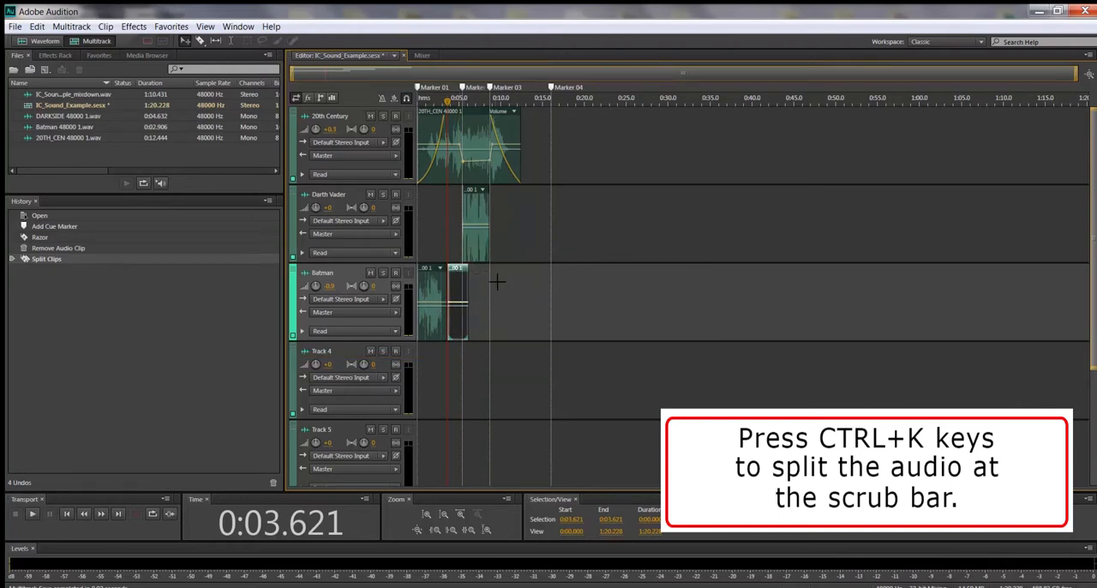
pyautogui.press('m')
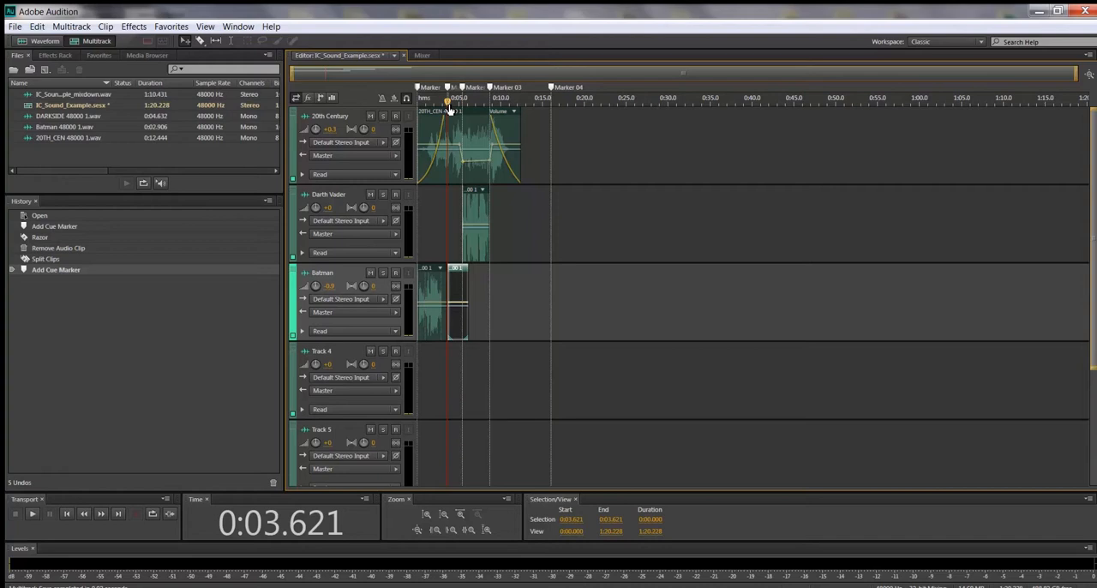
# Step: Return the playhead to the start of the timeline and save the session
pyautogui.moveTo(448, 109); pyautogui.dragTo(415, 107)
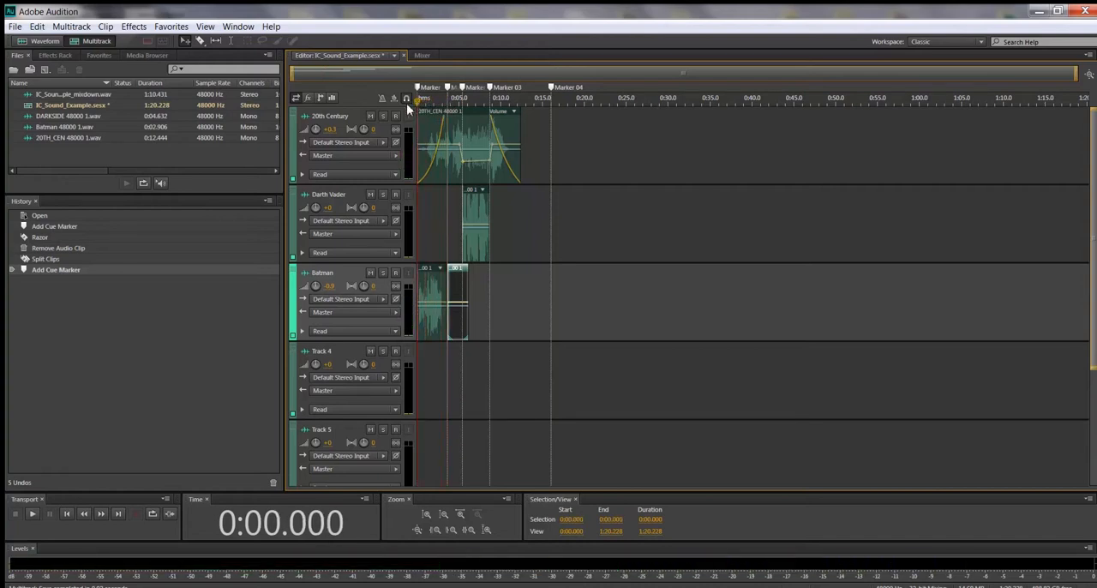
pyautogui.moveTo(416, 103)
pyautogui.mouseDown()
pyautogui.moveTo(462, 117)
pyautogui.moveTo(417, 107)
pyautogui.mouseUp()
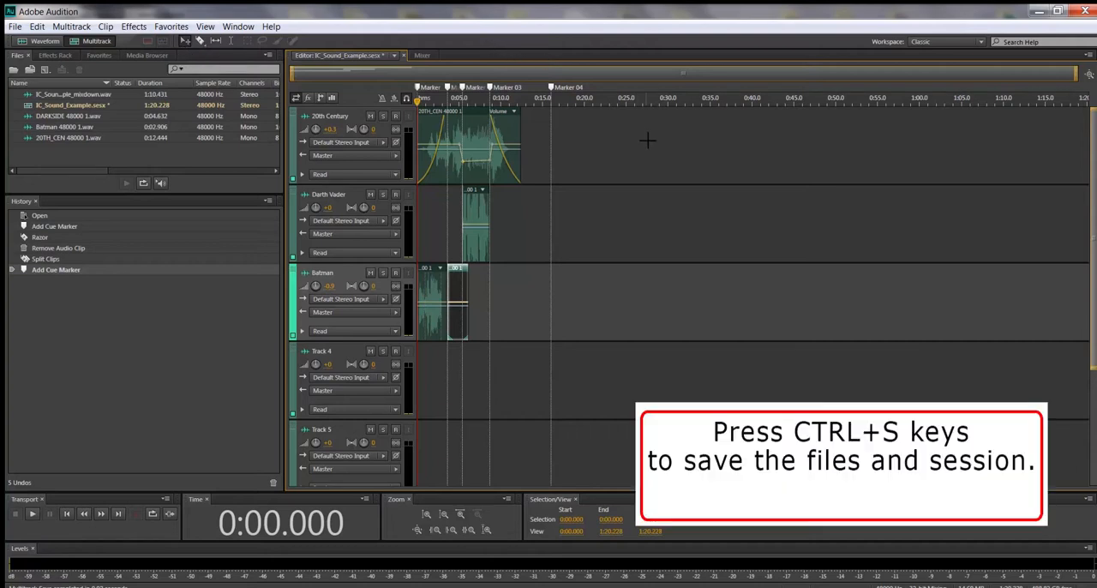
pyautogui.hotkey('ctrl', 's')
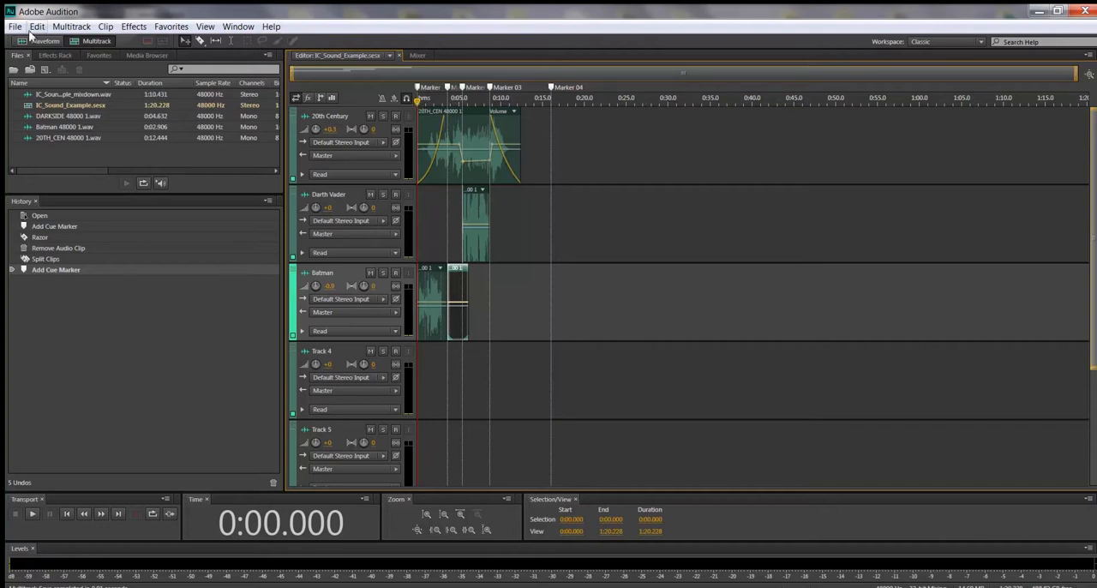
# Step: Start a multitrack mixdown export of the entire session and shorten its file name to IC_Sound_Example.wav
pyautogui.click(21, 29)
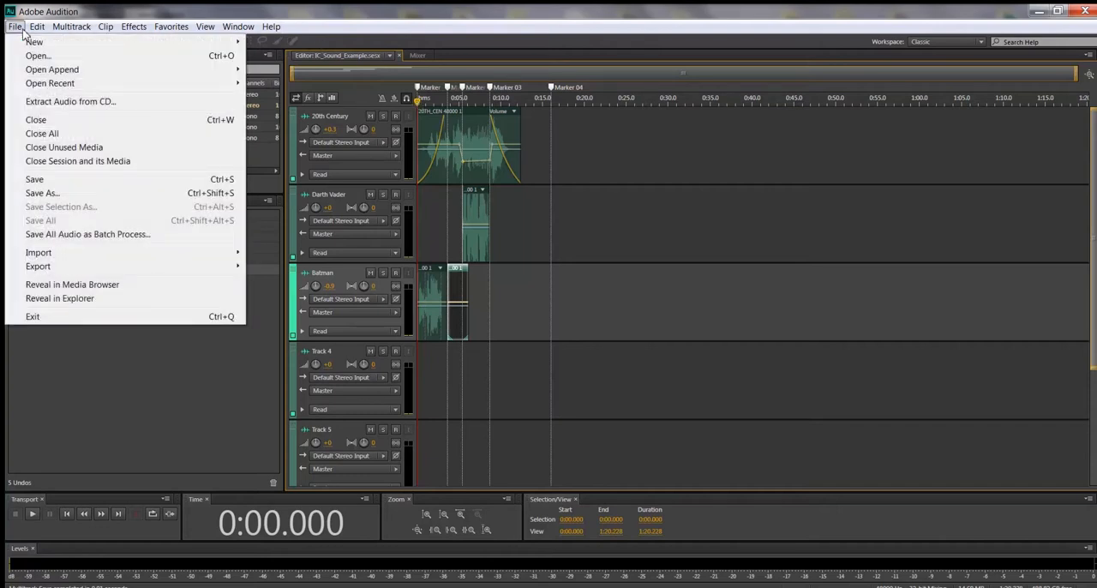
pyautogui.moveTo(80, 271)
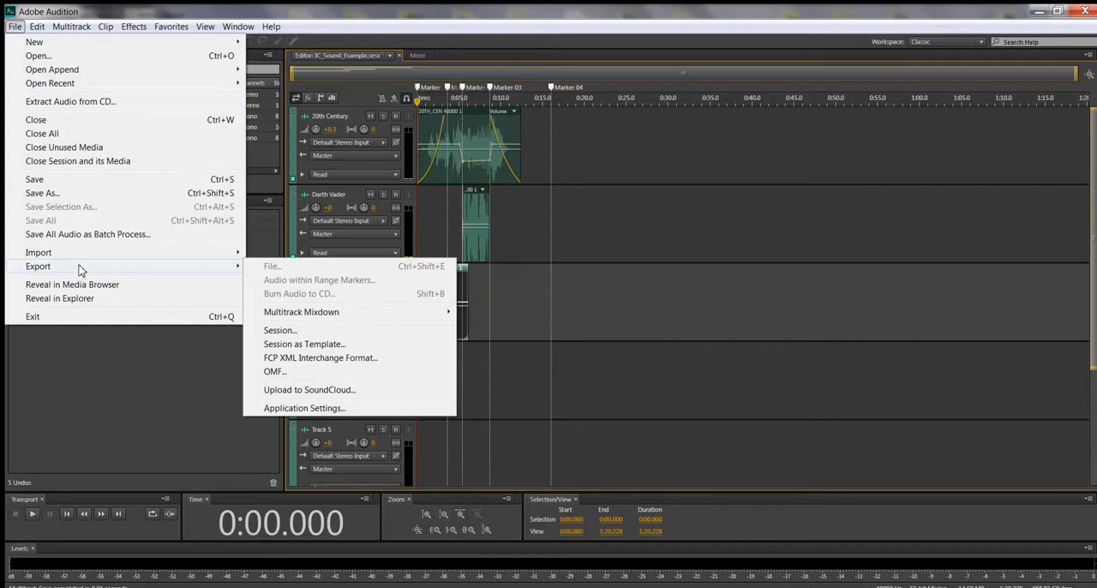
pyautogui.moveTo(291, 318)
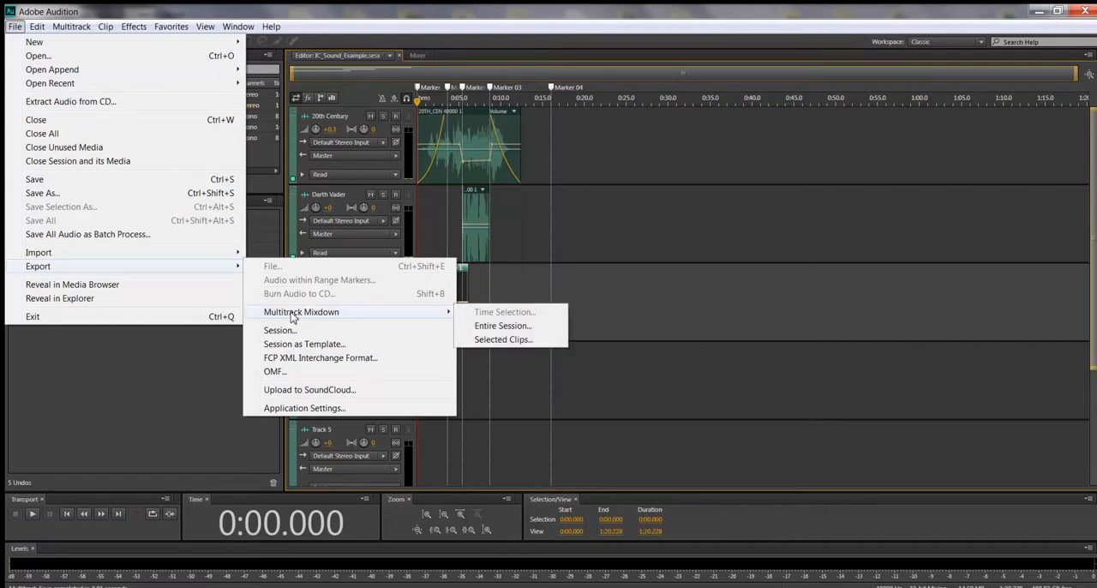
pyautogui.click(493, 329)
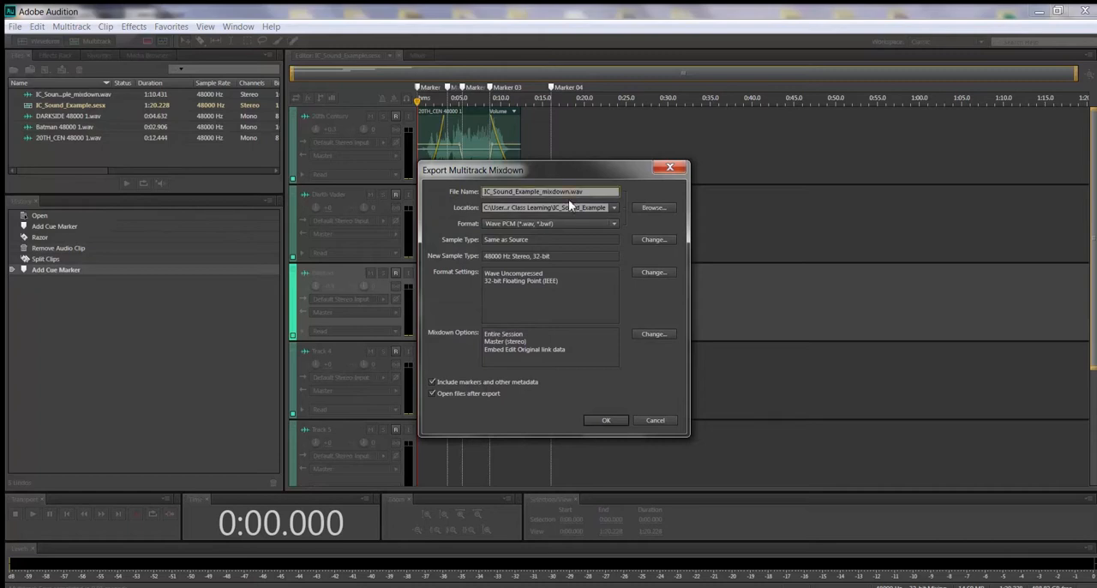
pyautogui.press('BackSpace')
pyautogui.press('BackSpace')
pyautogui.press('BackSpace')
pyautogui.press('BackSpace')
pyautogui.press('BackSpace')
# Step: Choose the IC_Sound_Example folder as the location and export the mixdown as a Wave PCM file
pyautogui.click(647, 211)
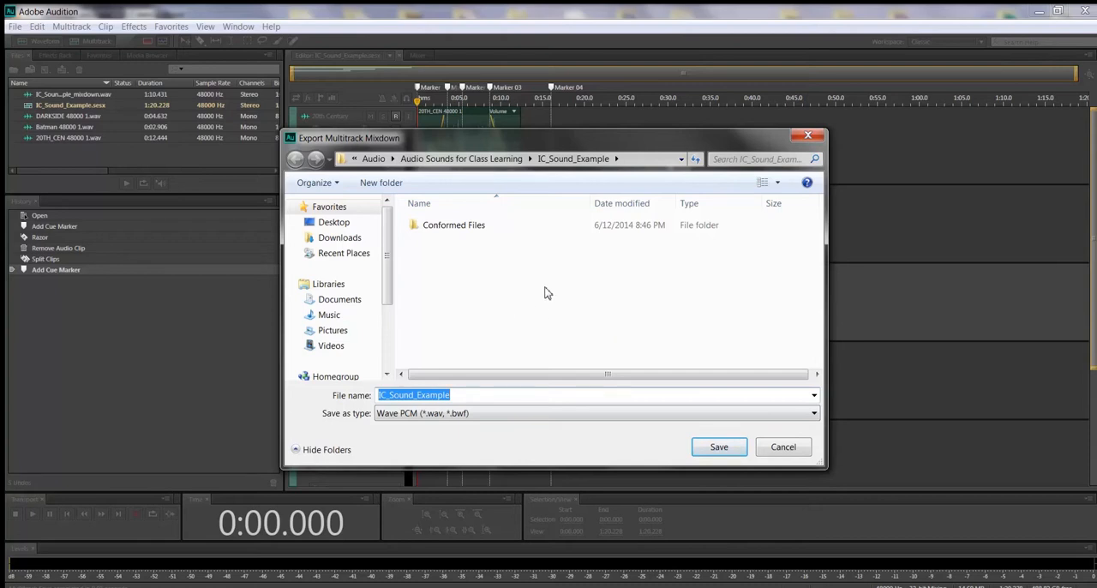
pyautogui.click(561, 159)
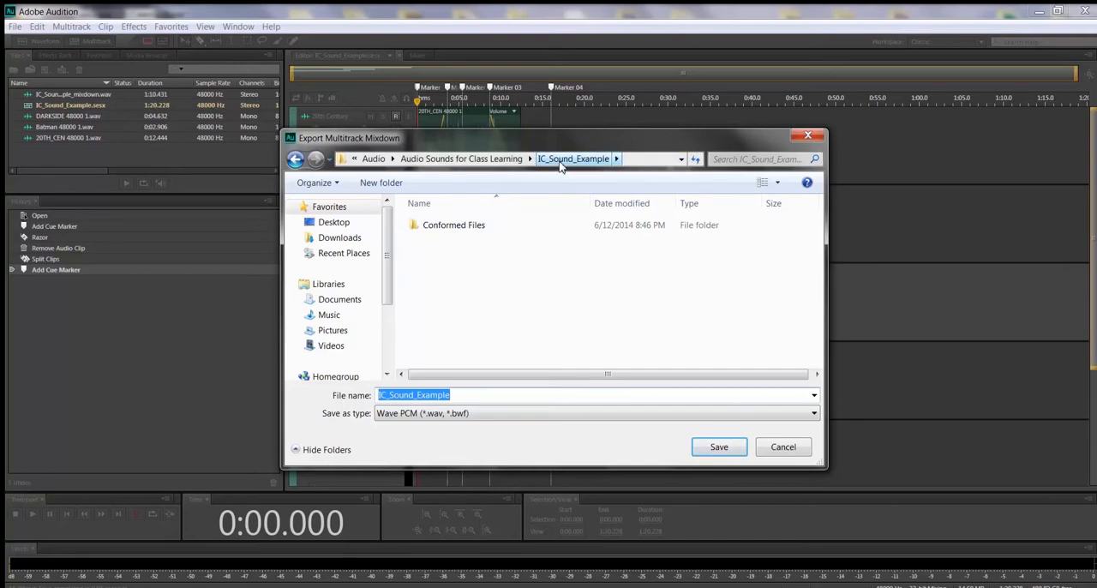
pyautogui.click(438, 230)
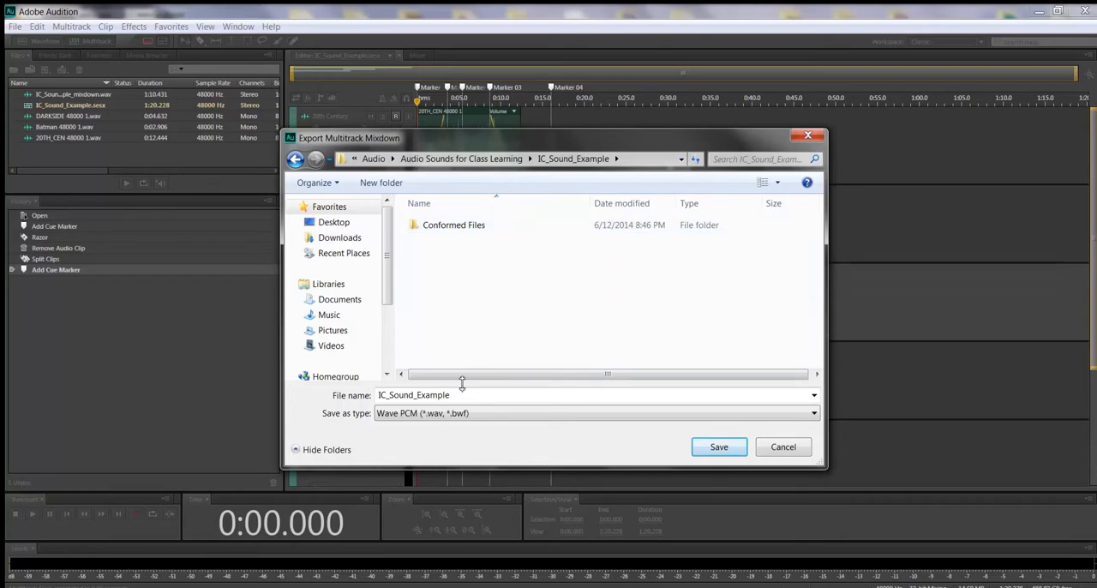
pyautogui.click(735, 451)
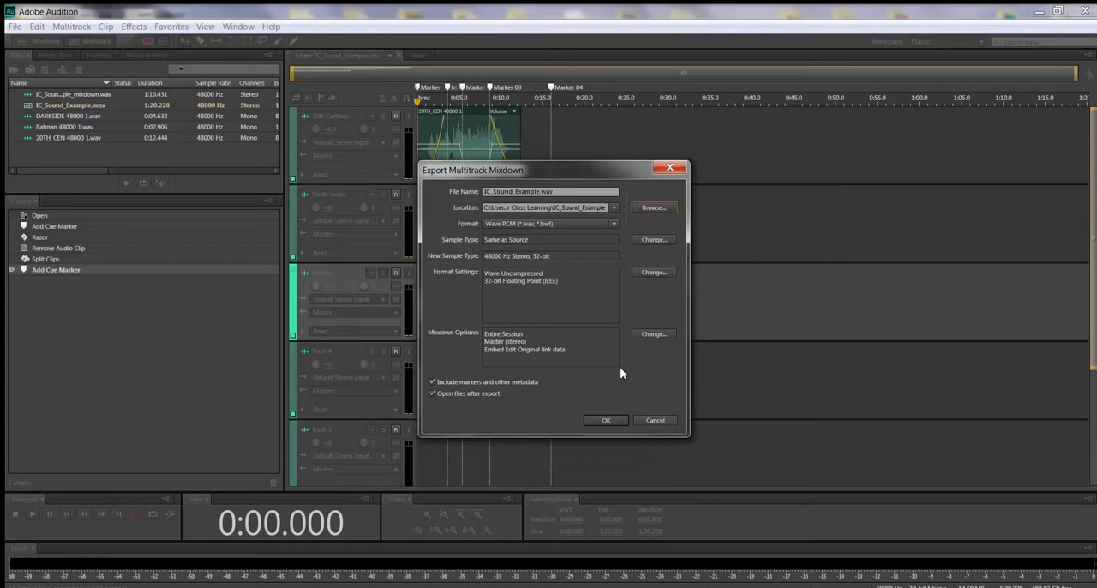
pyautogui.click(608, 421)
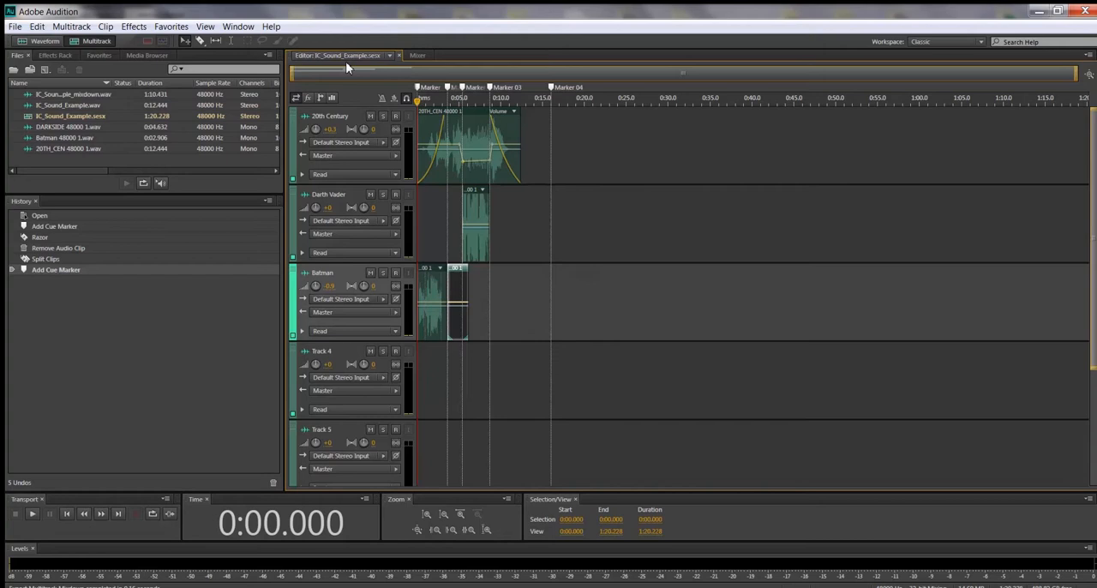
# Step: Switch to the desktop and open DGM 1110 Assets > 2 Inclass Assignments > Audio > Audio Sounds for Class Learning > IC_Sound_Example
pyautogui.click(1038, 11)
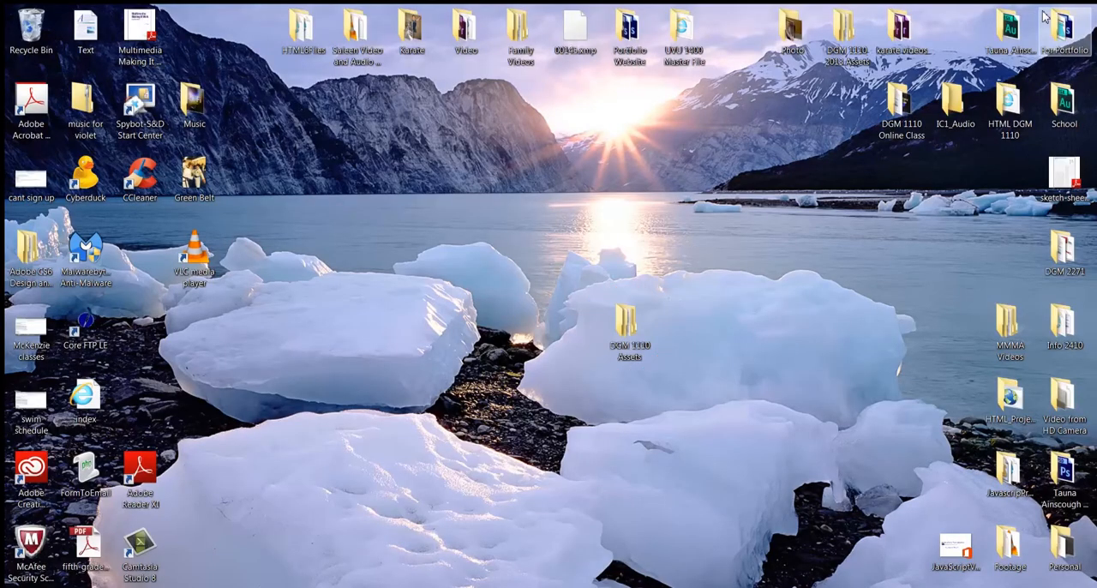
pyautogui.doubleClick(623, 335)
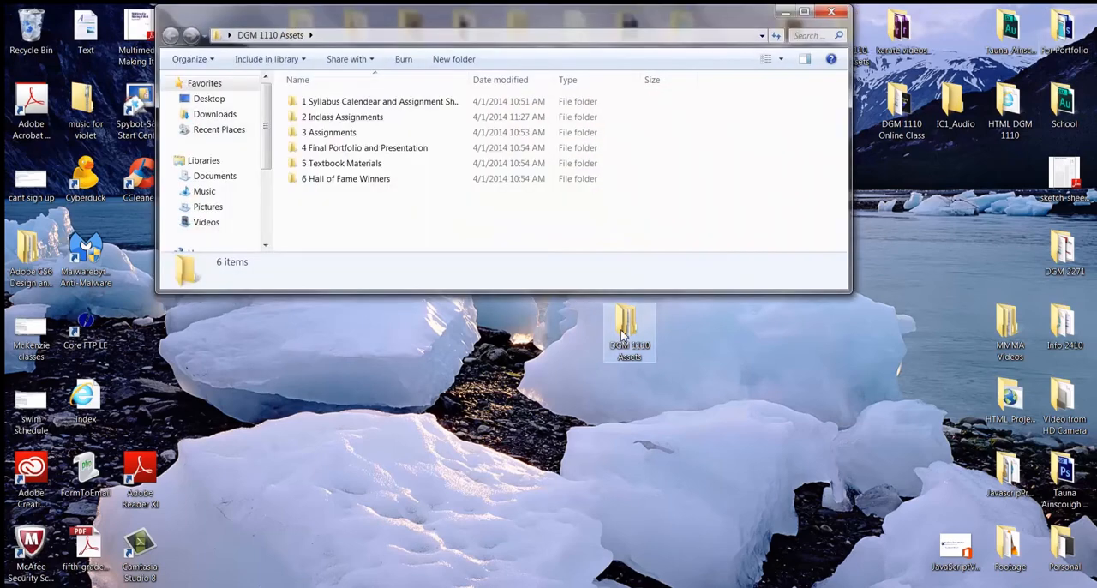
pyautogui.doubleClick(347, 118)
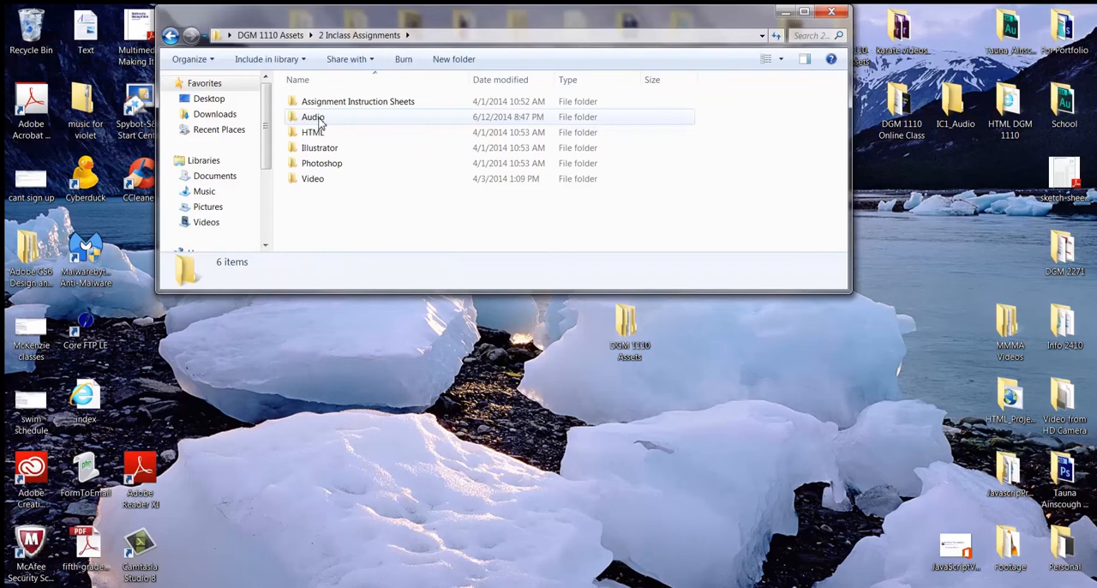
pyautogui.doubleClick(320, 122)
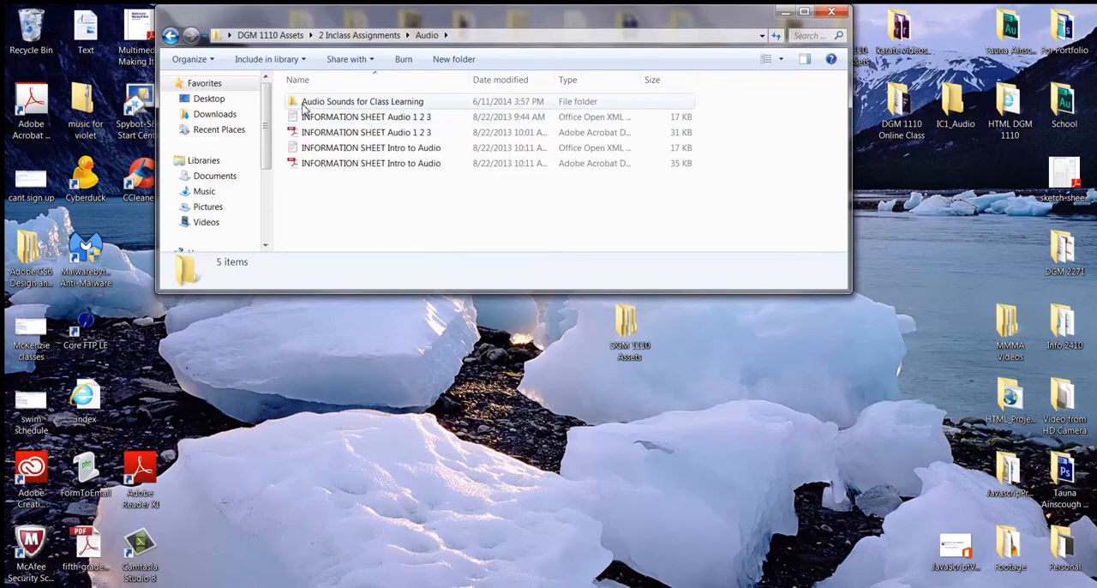
pyautogui.doubleClick(294, 103)
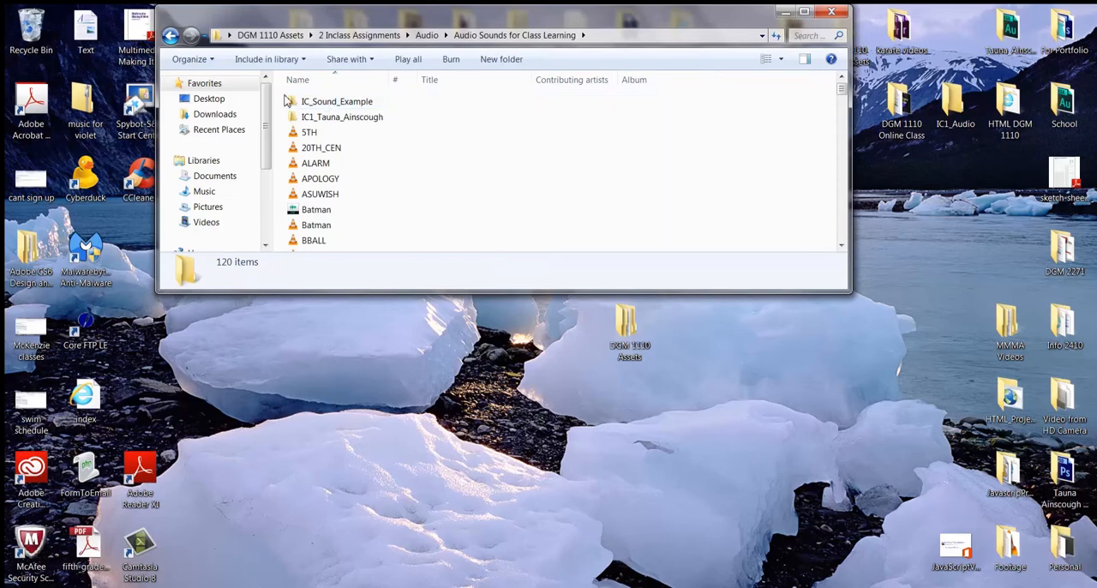
pyautogui.moveTo(292, 104)
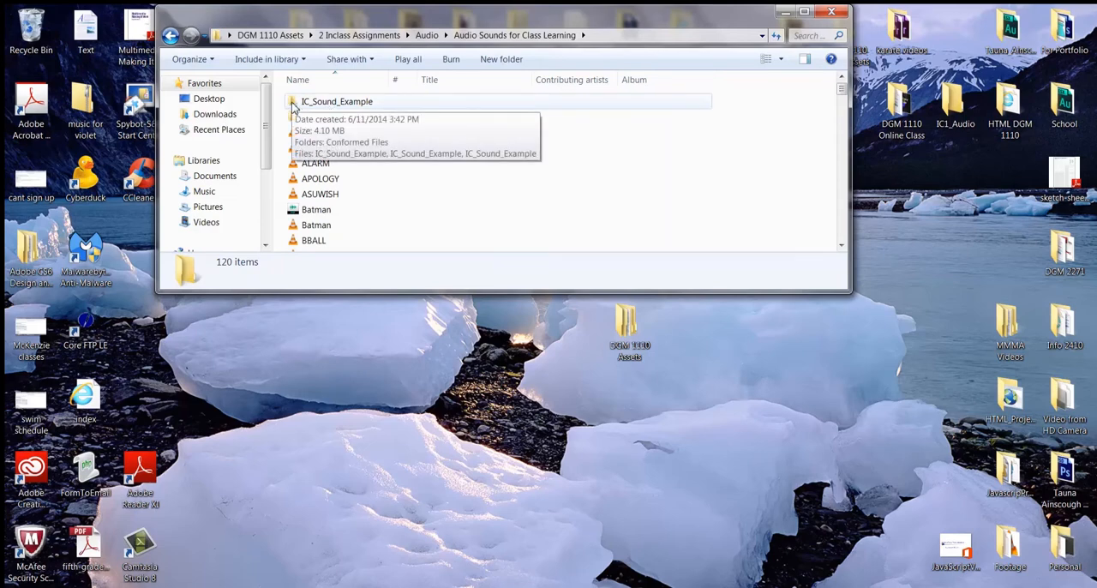
pyautogui.doubleClick(292, 104)
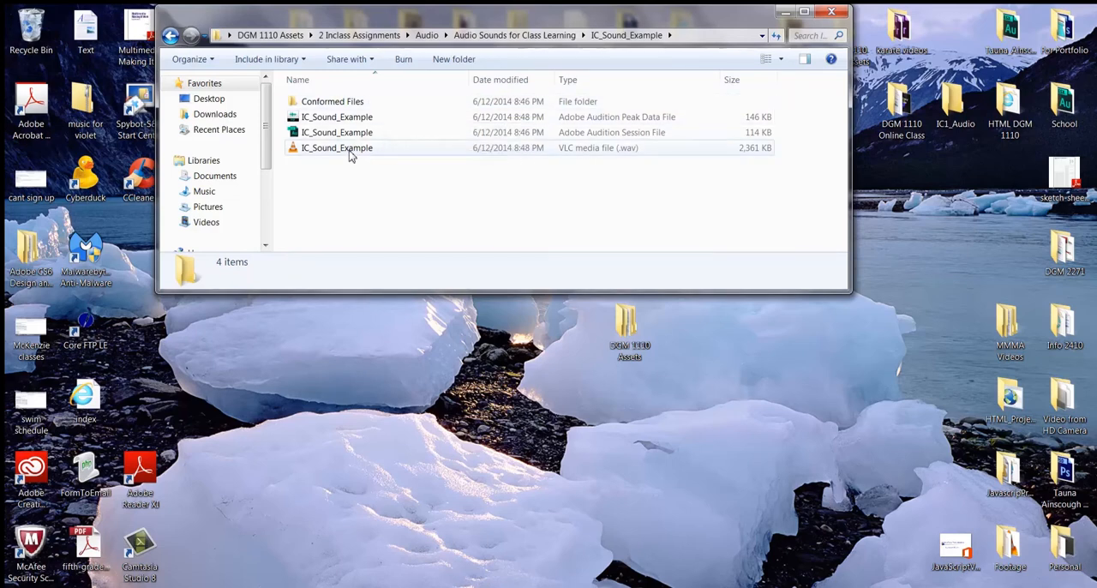
# Step: Check the files in the IC_Sound_Example folder, play the exported WAV in VLC media player and switch back to Adobe Audition
pyautogui.moveTo(349, 155)
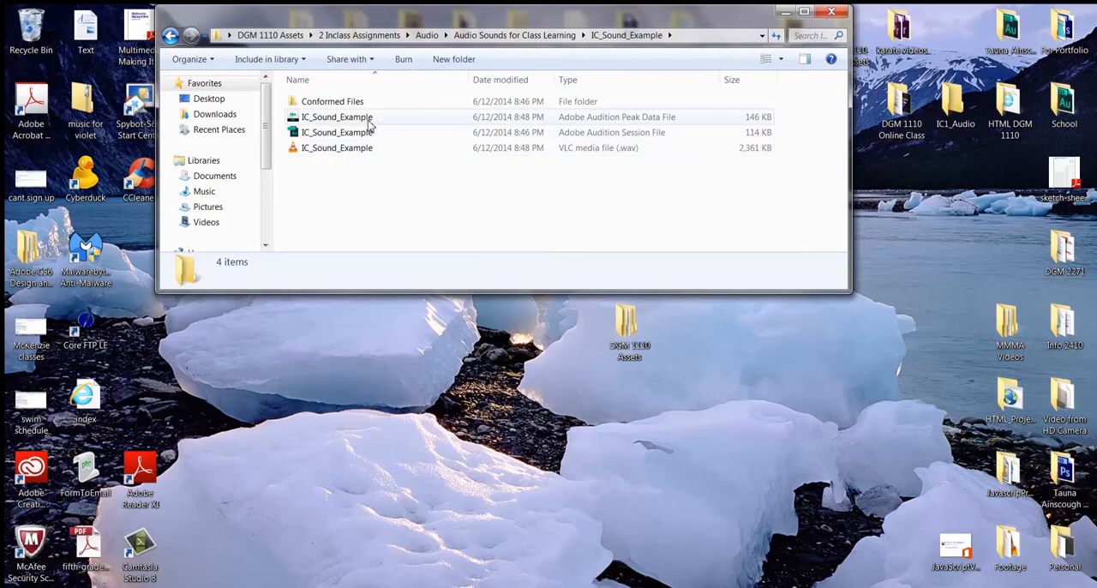
pyautogui.moveTo(369, 126)
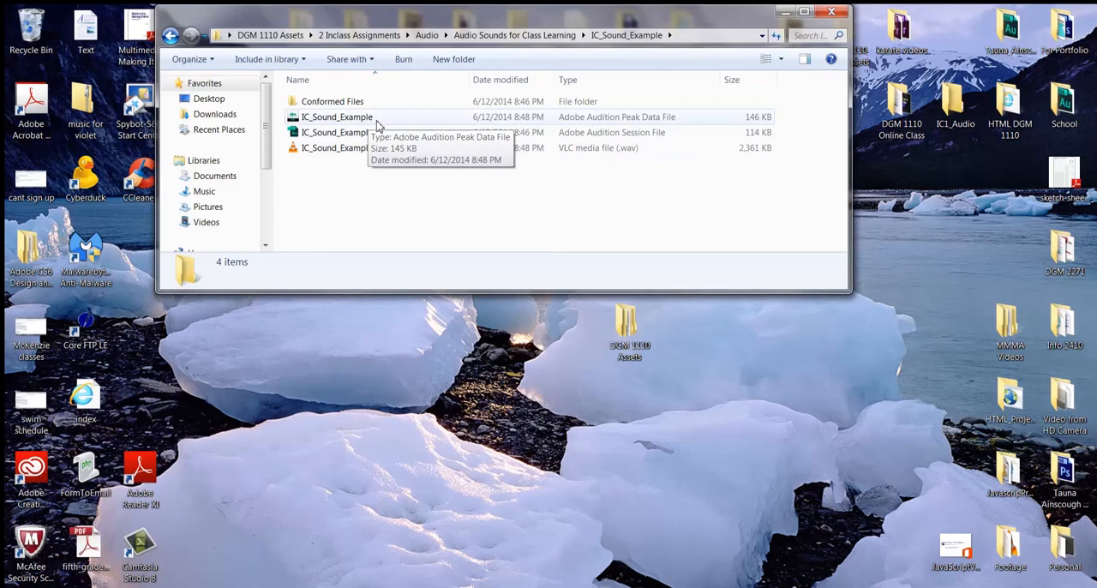
pyautogui.doubleClick(295, 149)
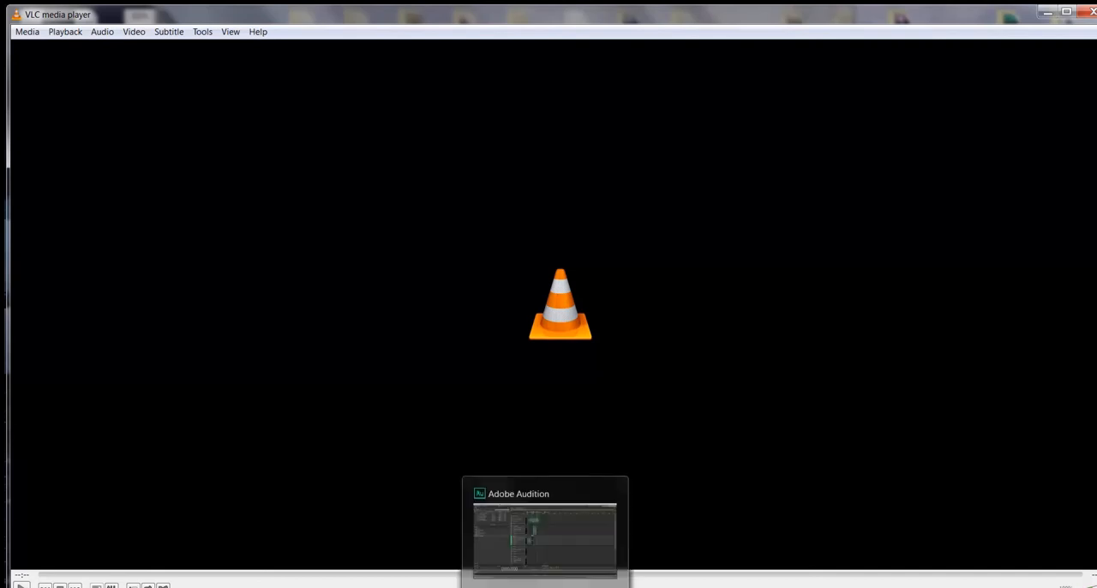
pyautogui.click(546, 586)
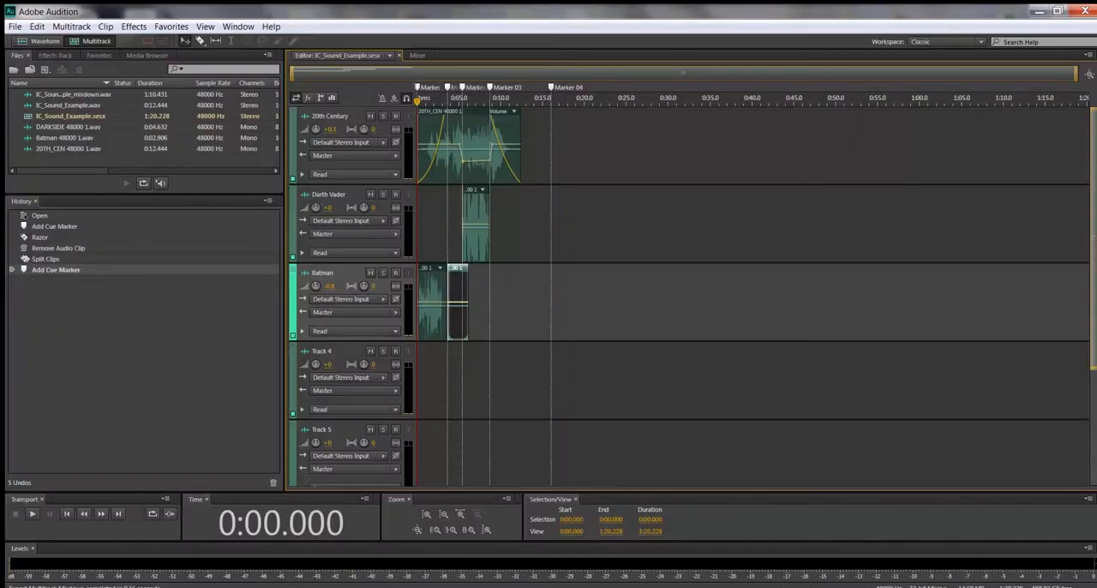